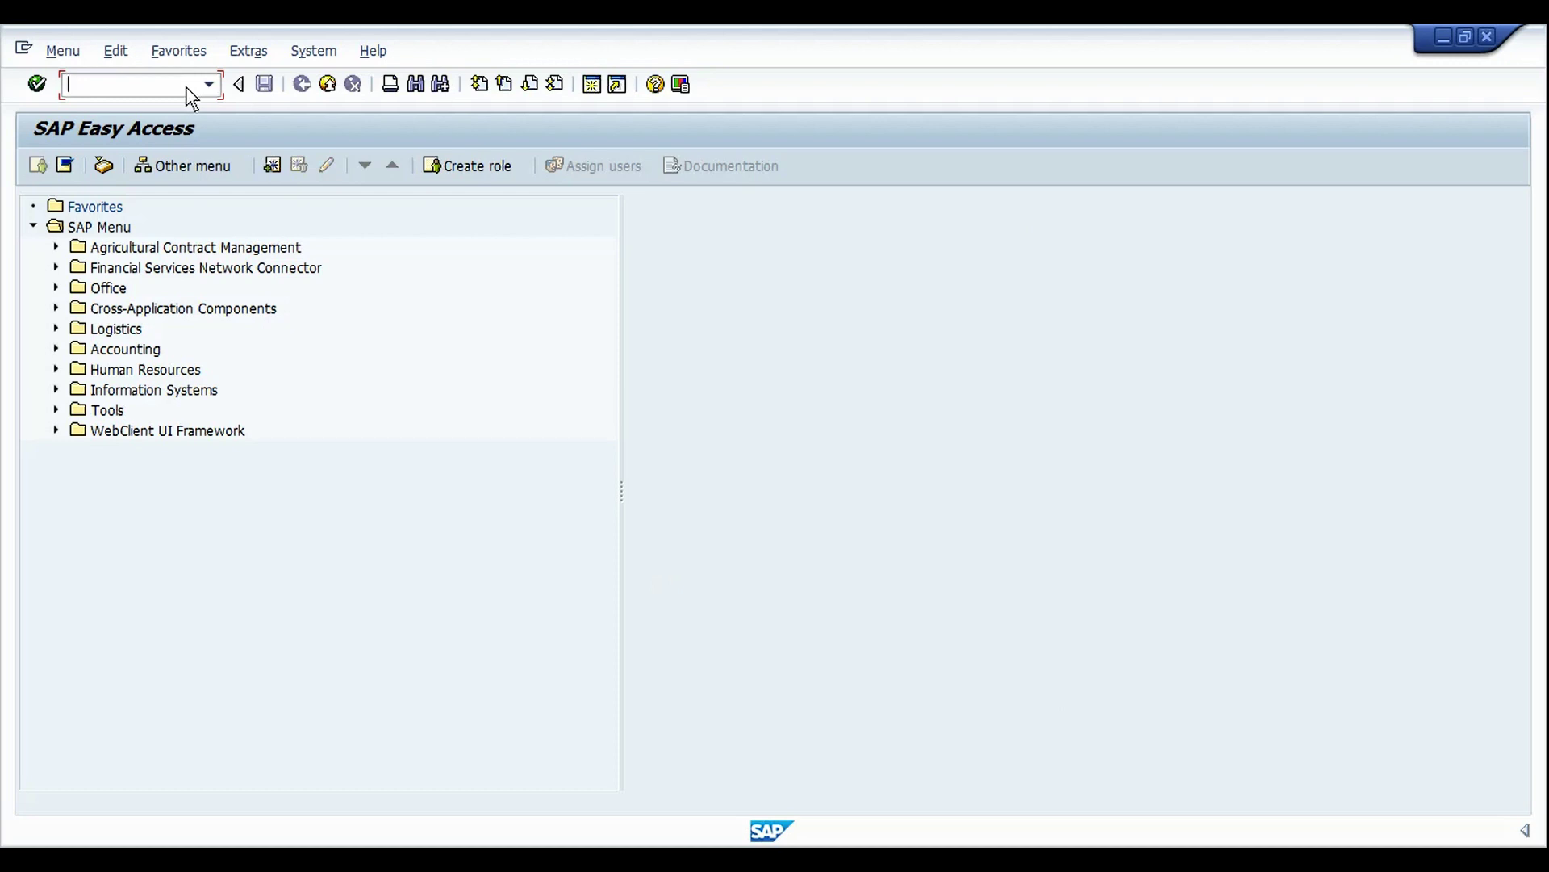
Display the material BOM with transaction CS03 for material F-101, plant 3000, BOM usage 1.
text(cs03)
key(Return)
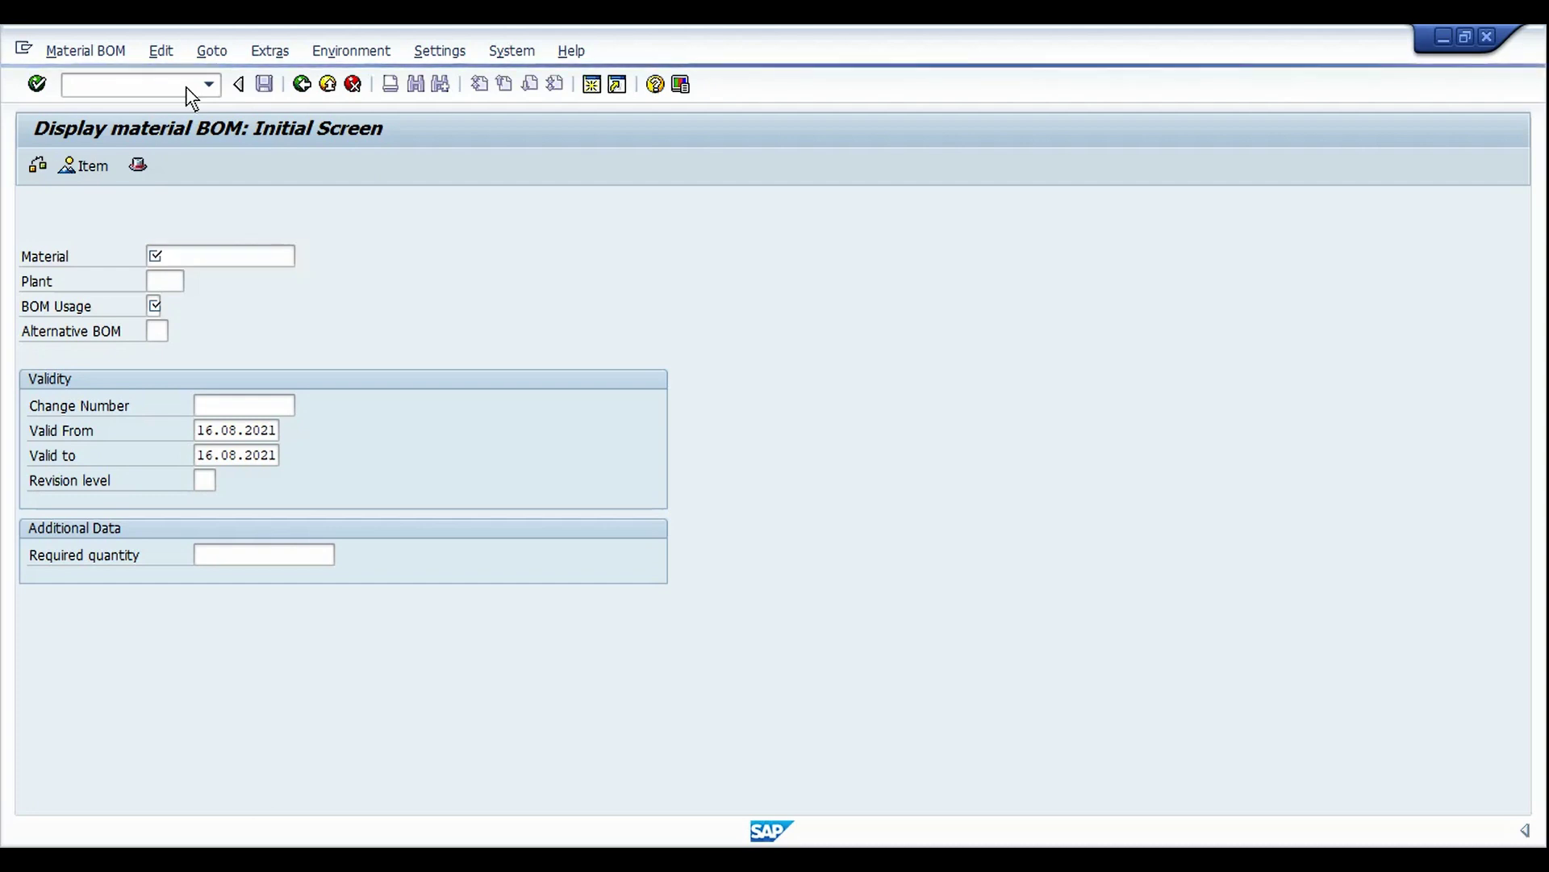
click(221, 258)
text(f-101)
key(Tab)
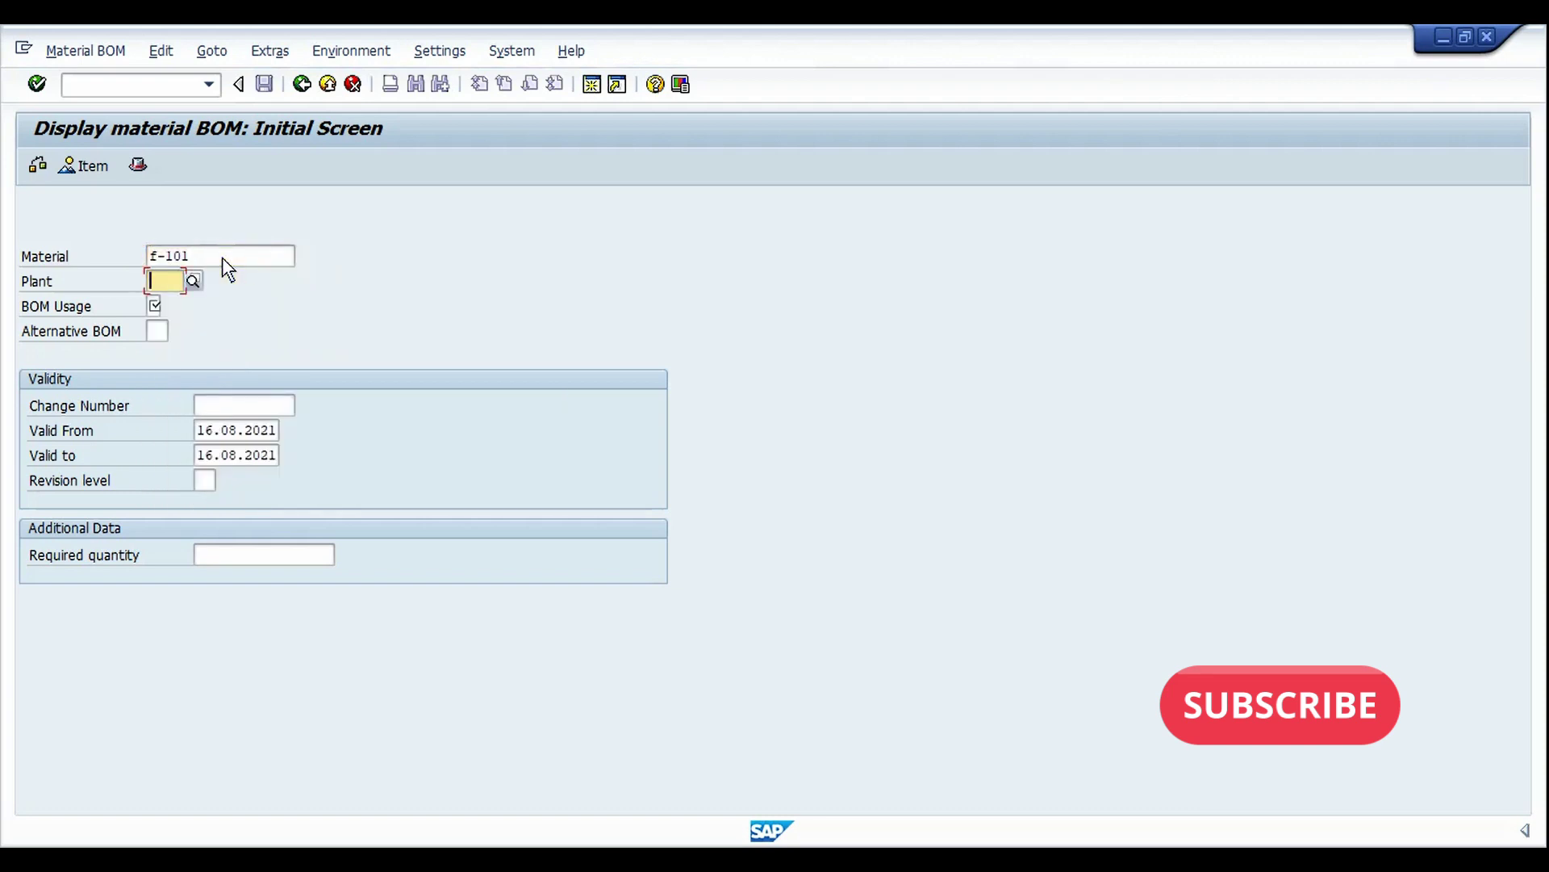
text(3000)
key(Tab)
text(1)
key(Return)
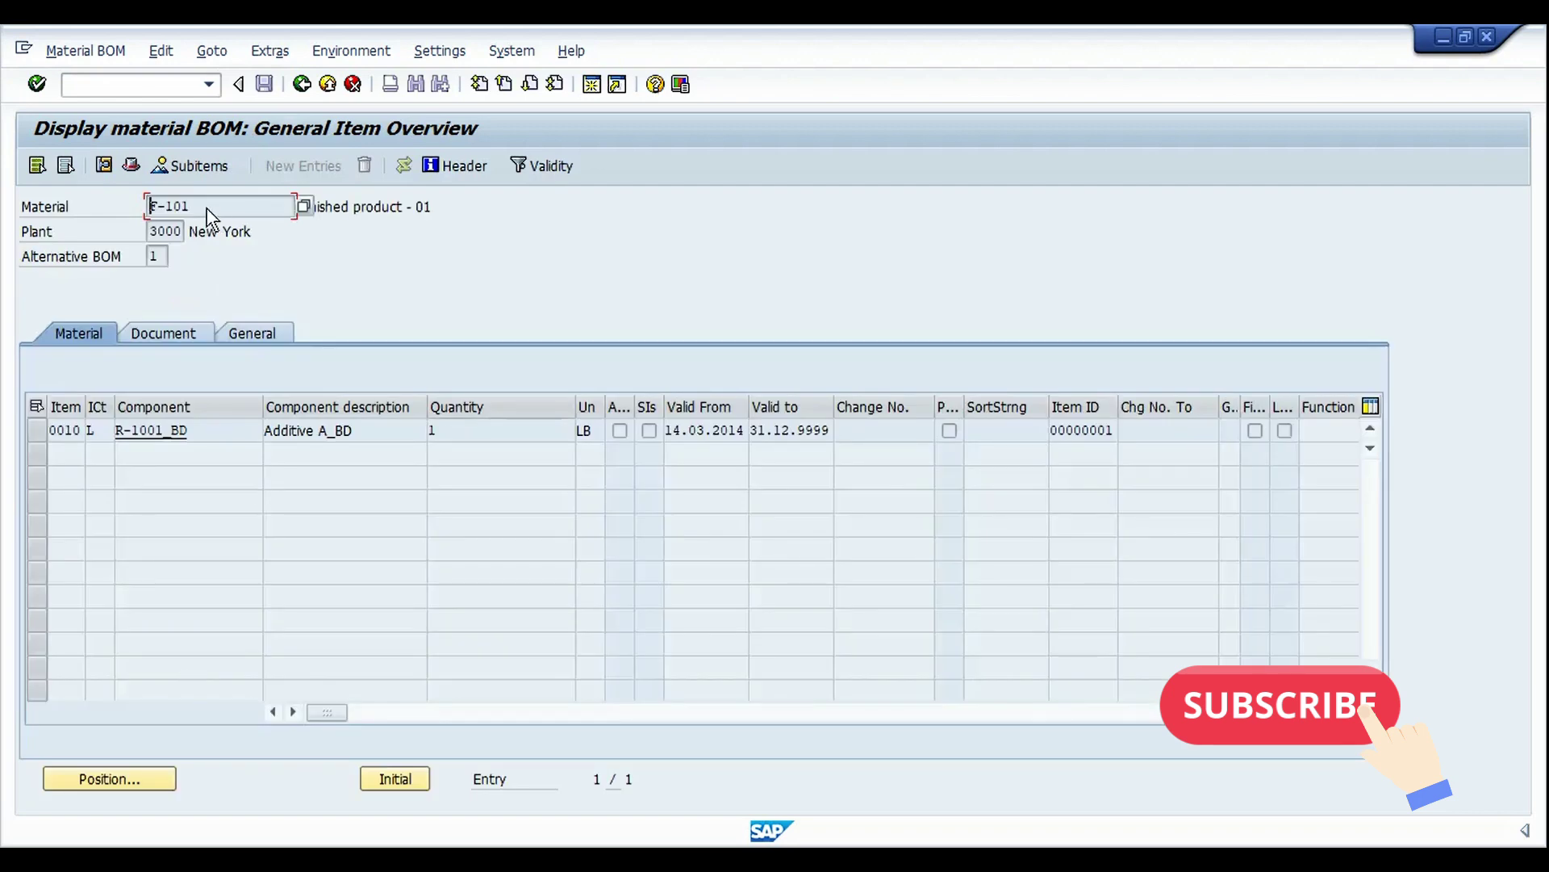
Review the BOM's component material in item 0010 and the header material it belongs to.
drag(202, 429, 134, 429)
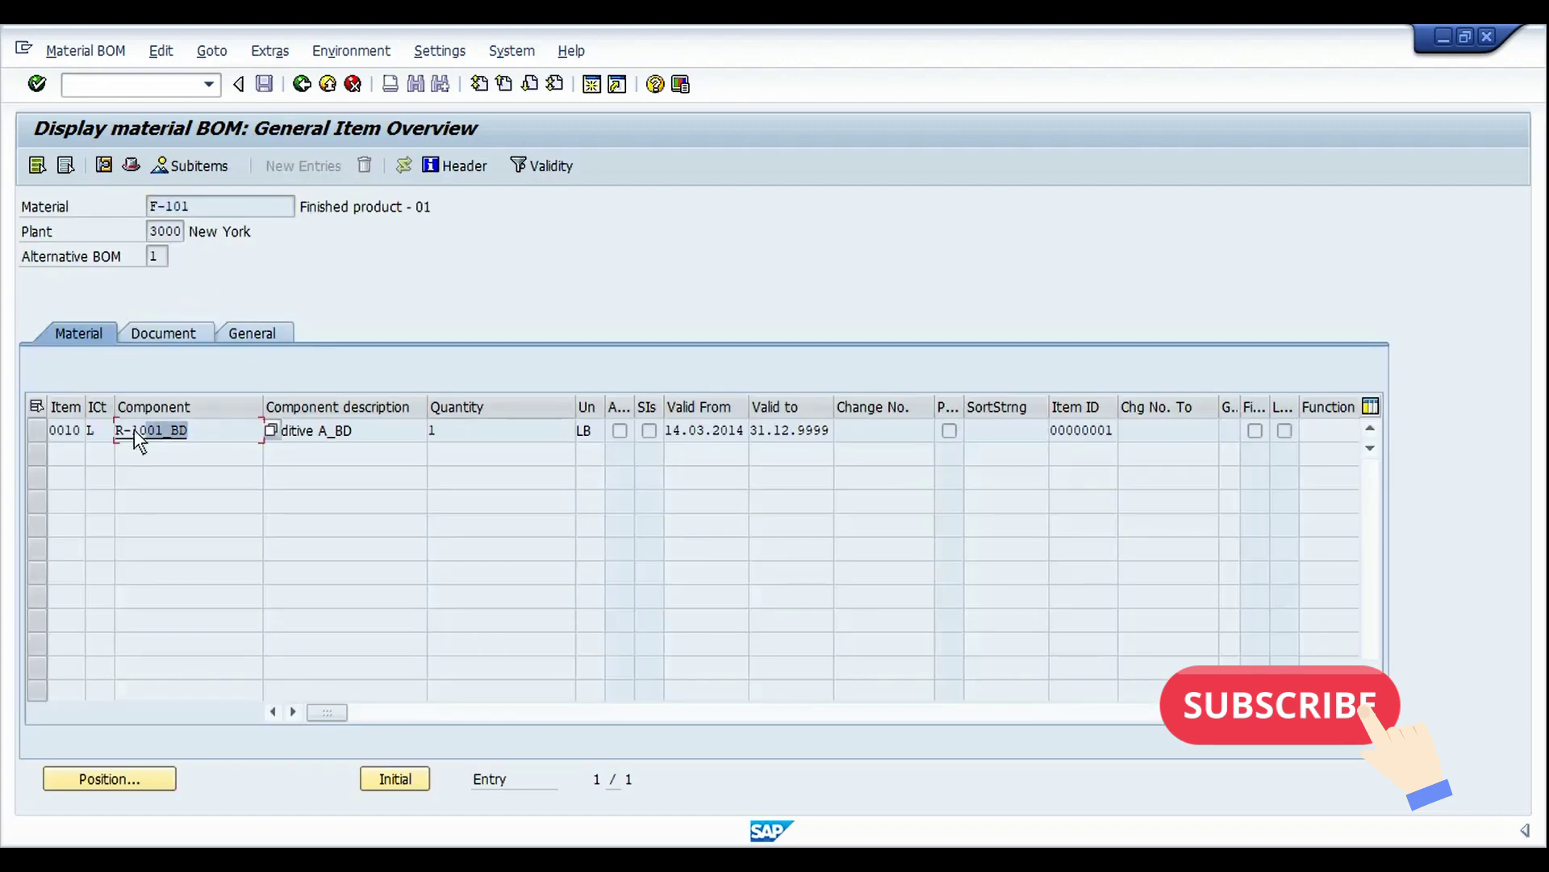
click(207, 431)
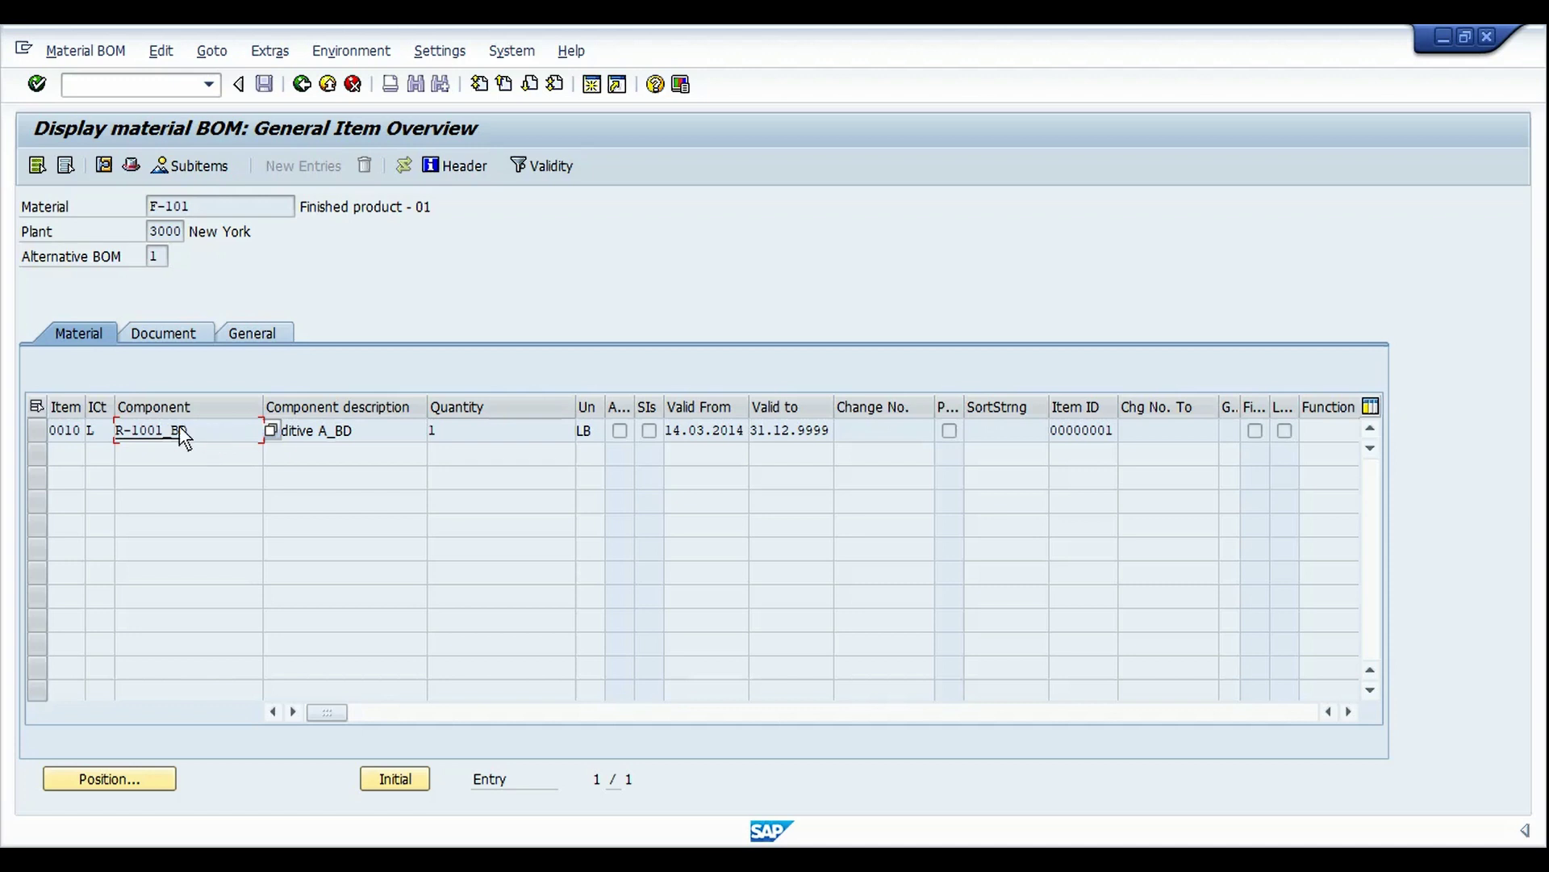
click(111, 423)
drag(191, 206, 147, 205)
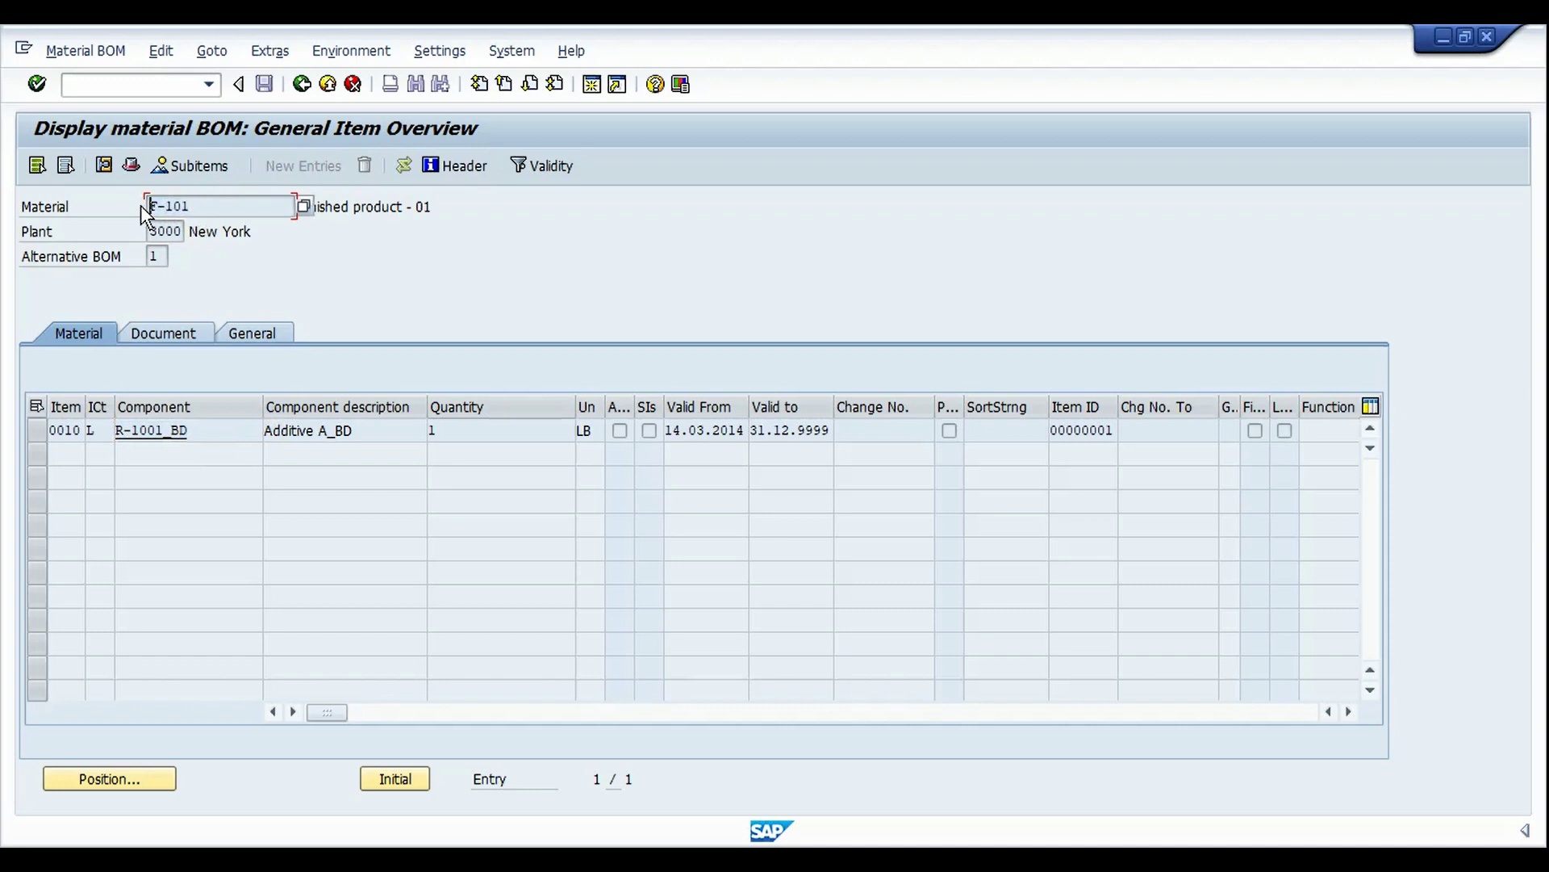
Open the Batch Management customizing in a separate session and enter Define Derivation Events under Derivation of Batch Data.
click(592, 90)
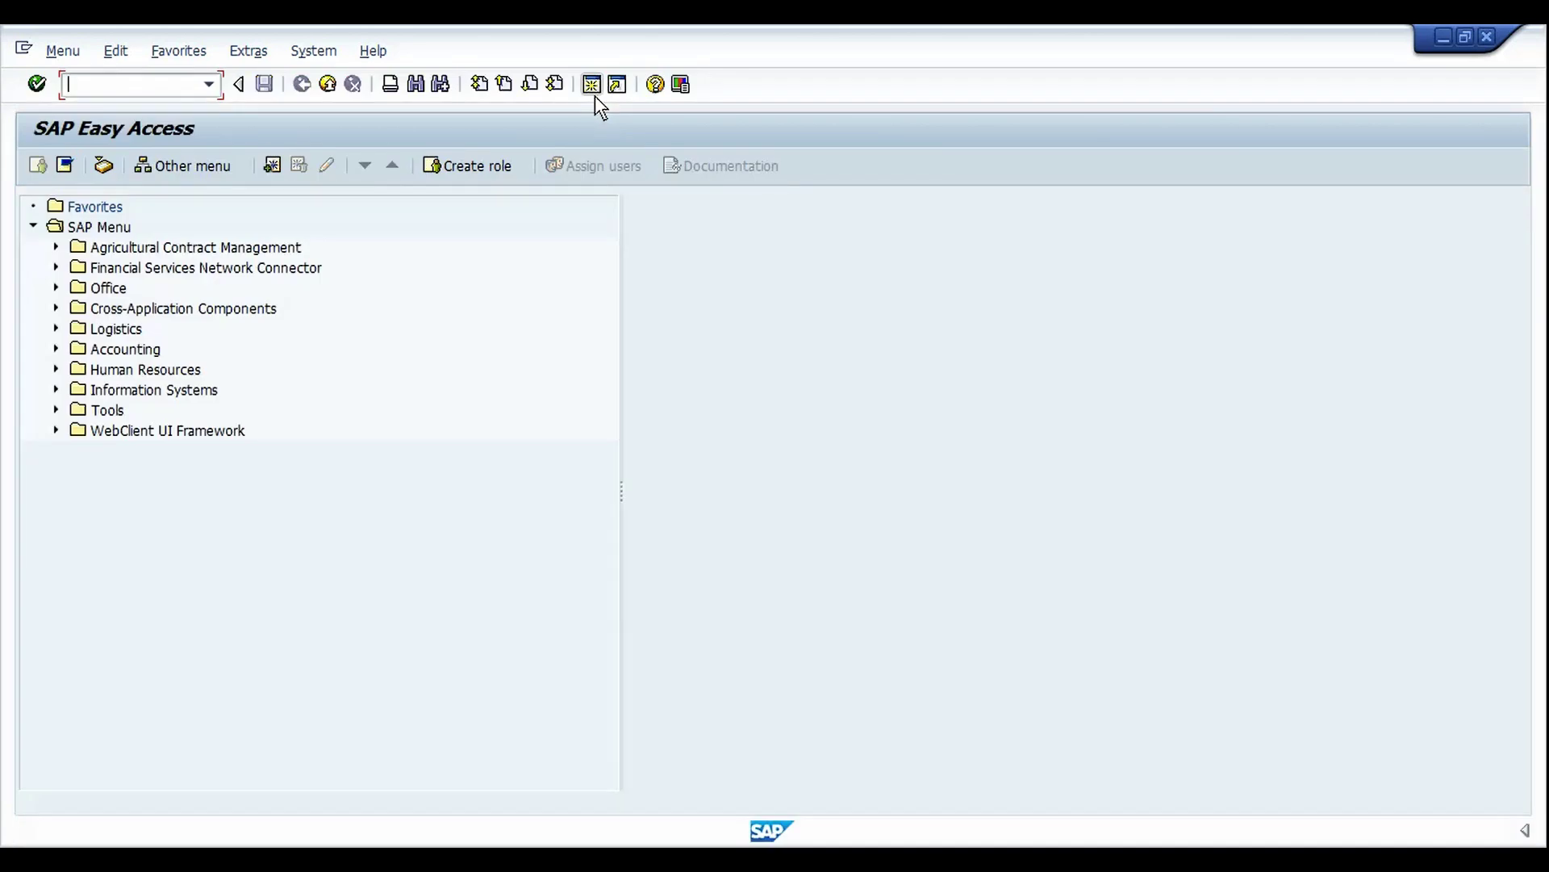
text(cs03)
key(Return)
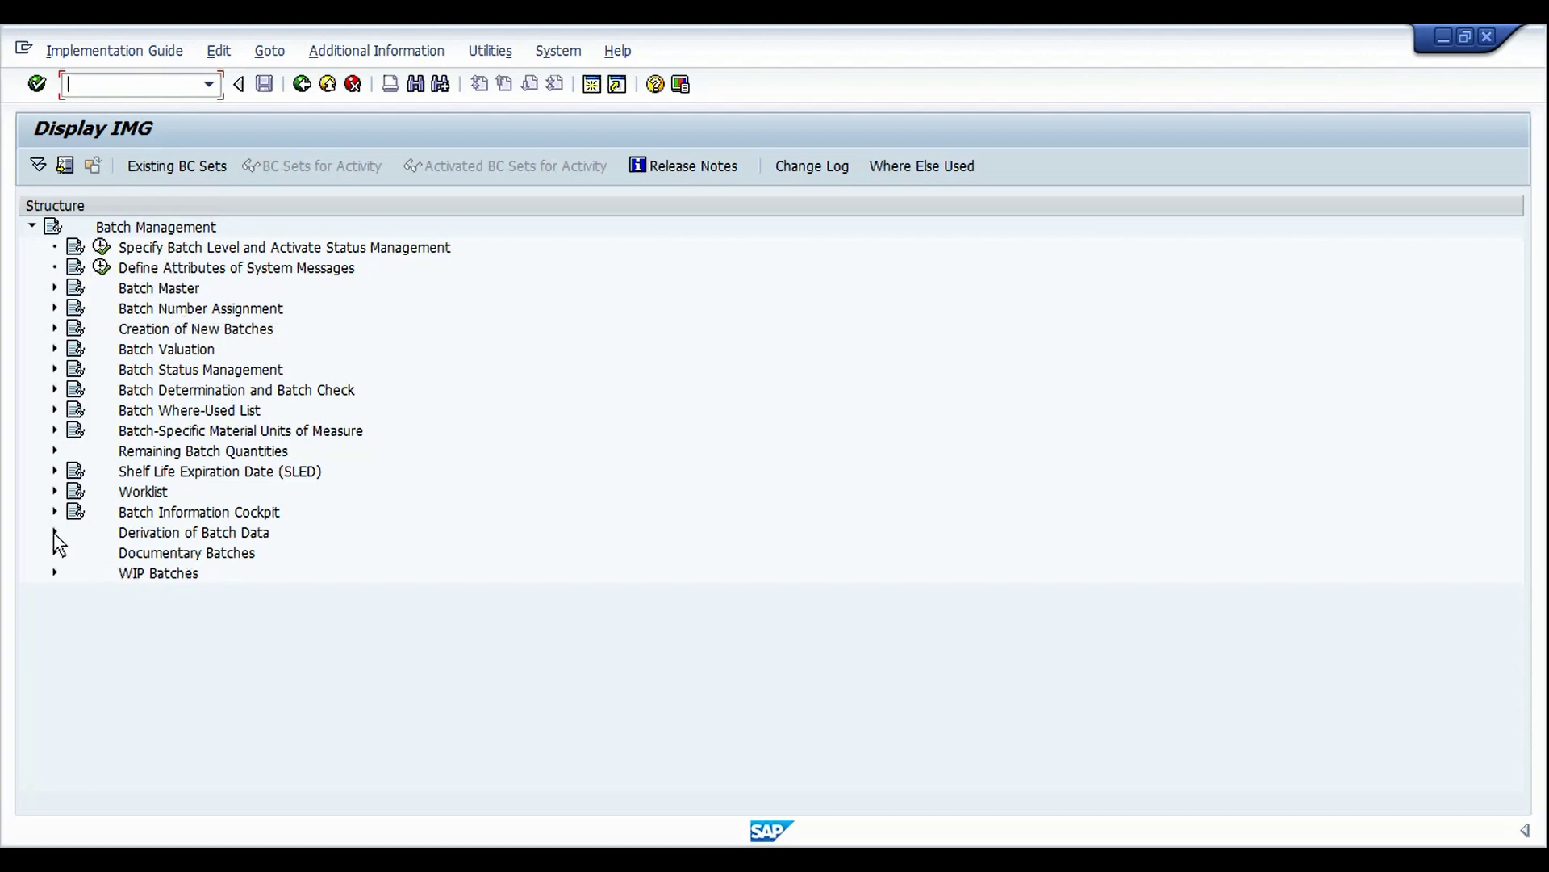
click(171, 531)
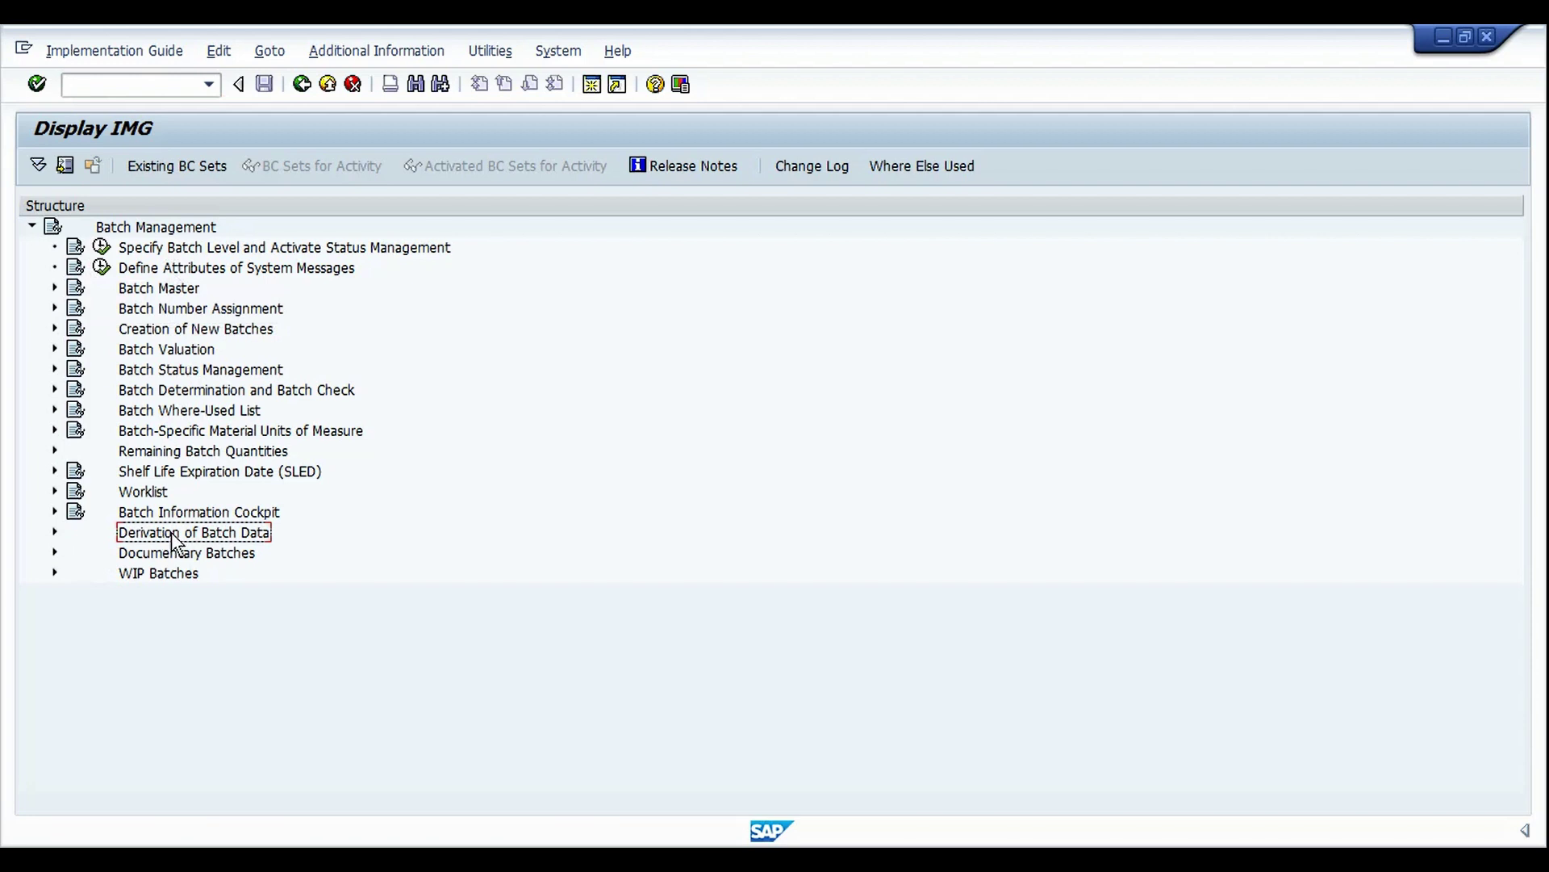
click(54, 531)
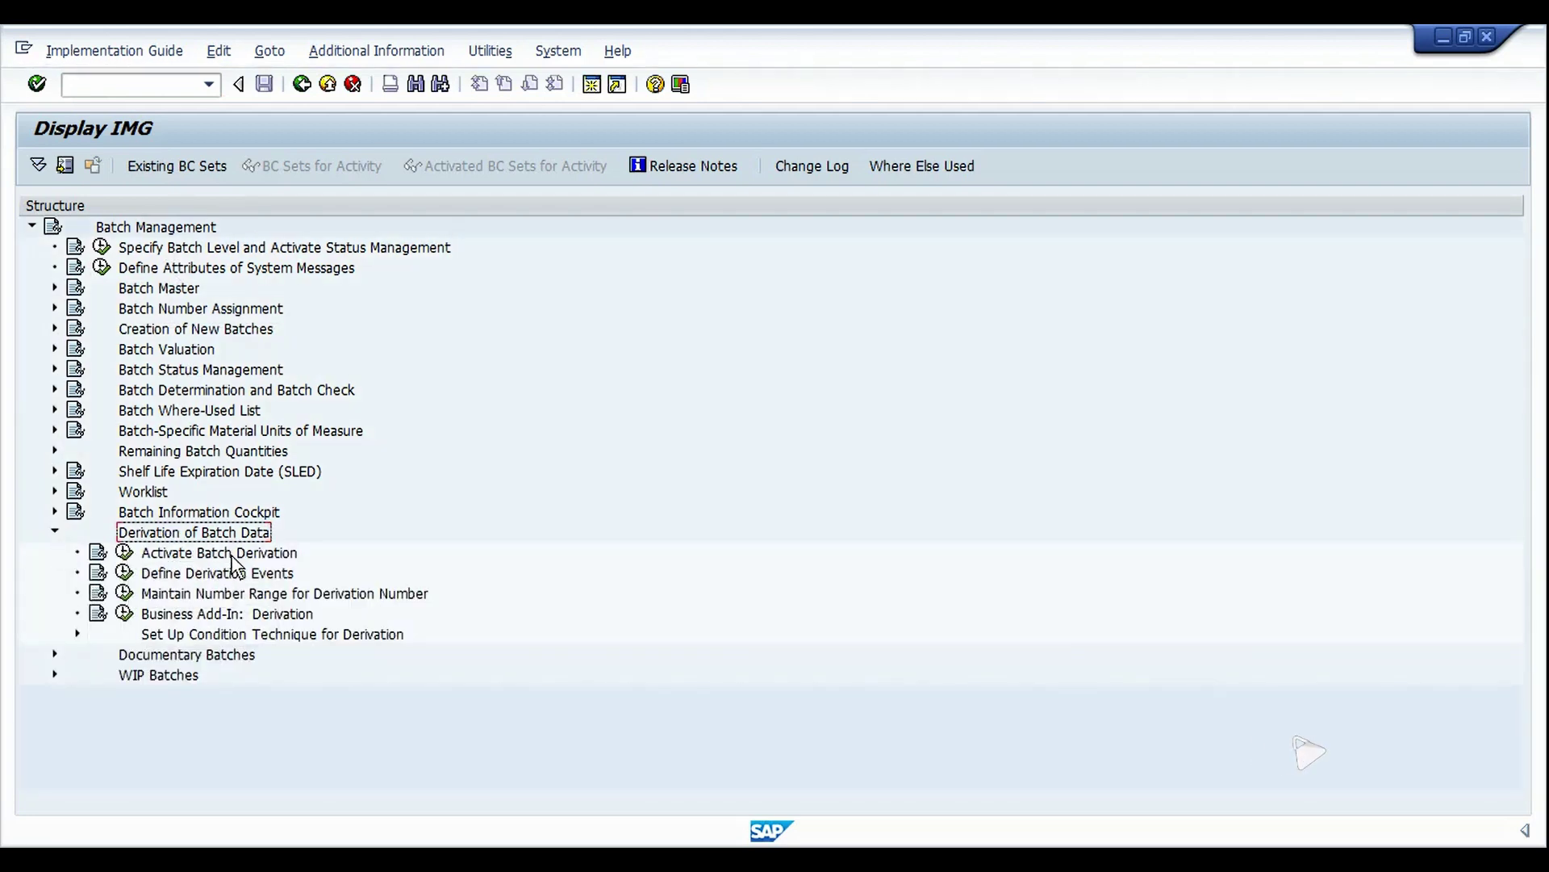
click(126, 574)
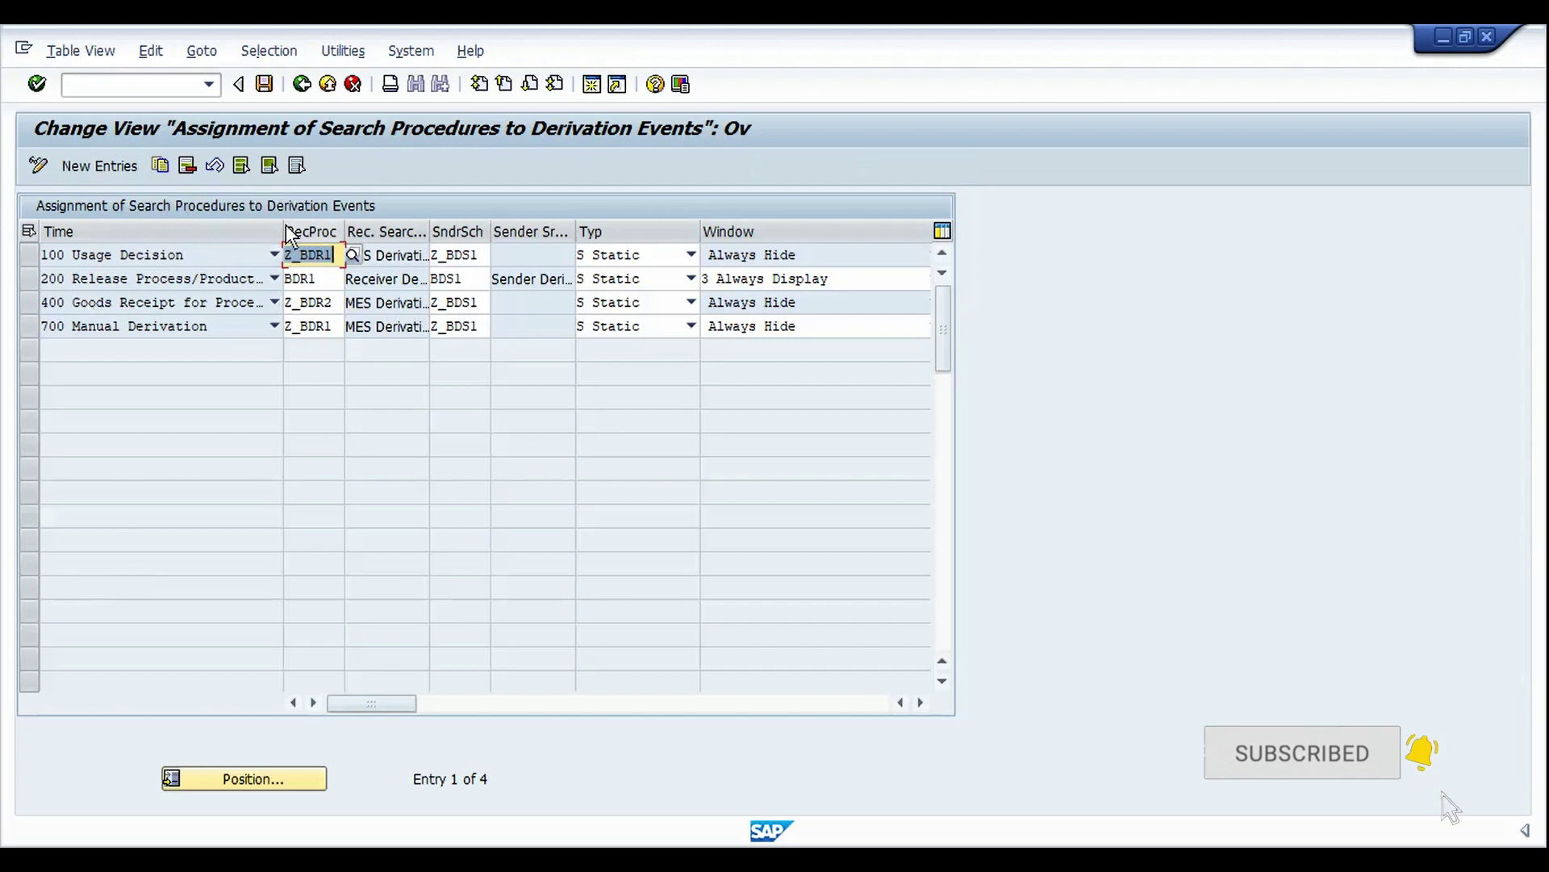
Widen the Time column and review the available derivation events and the search procedures assigned to Release Process/Production Order.
drag(282, 230, 355, 230)
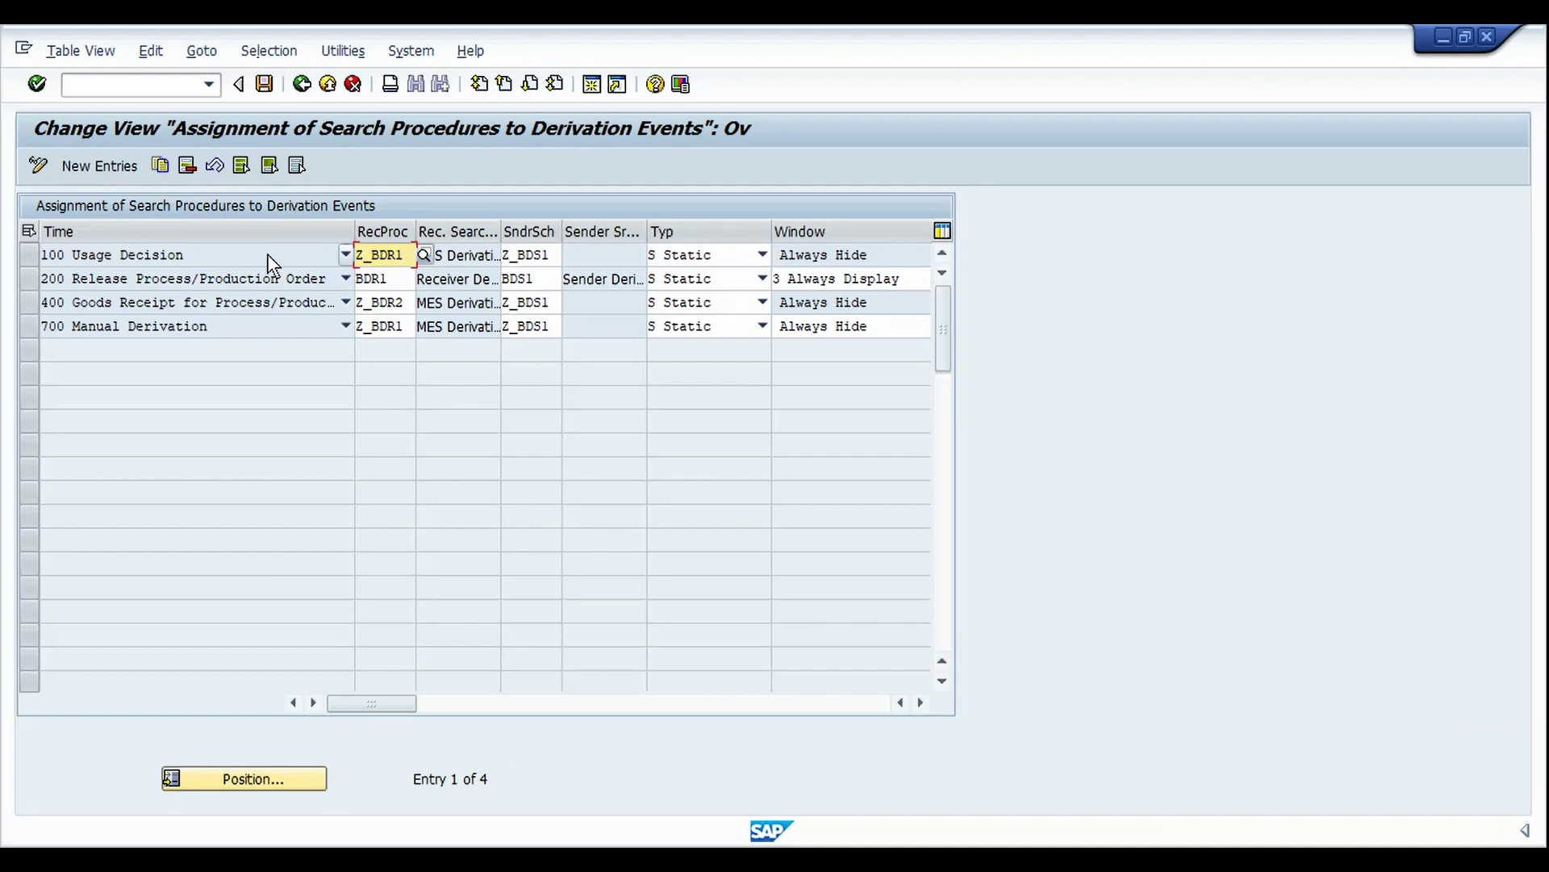
click(221, 259)
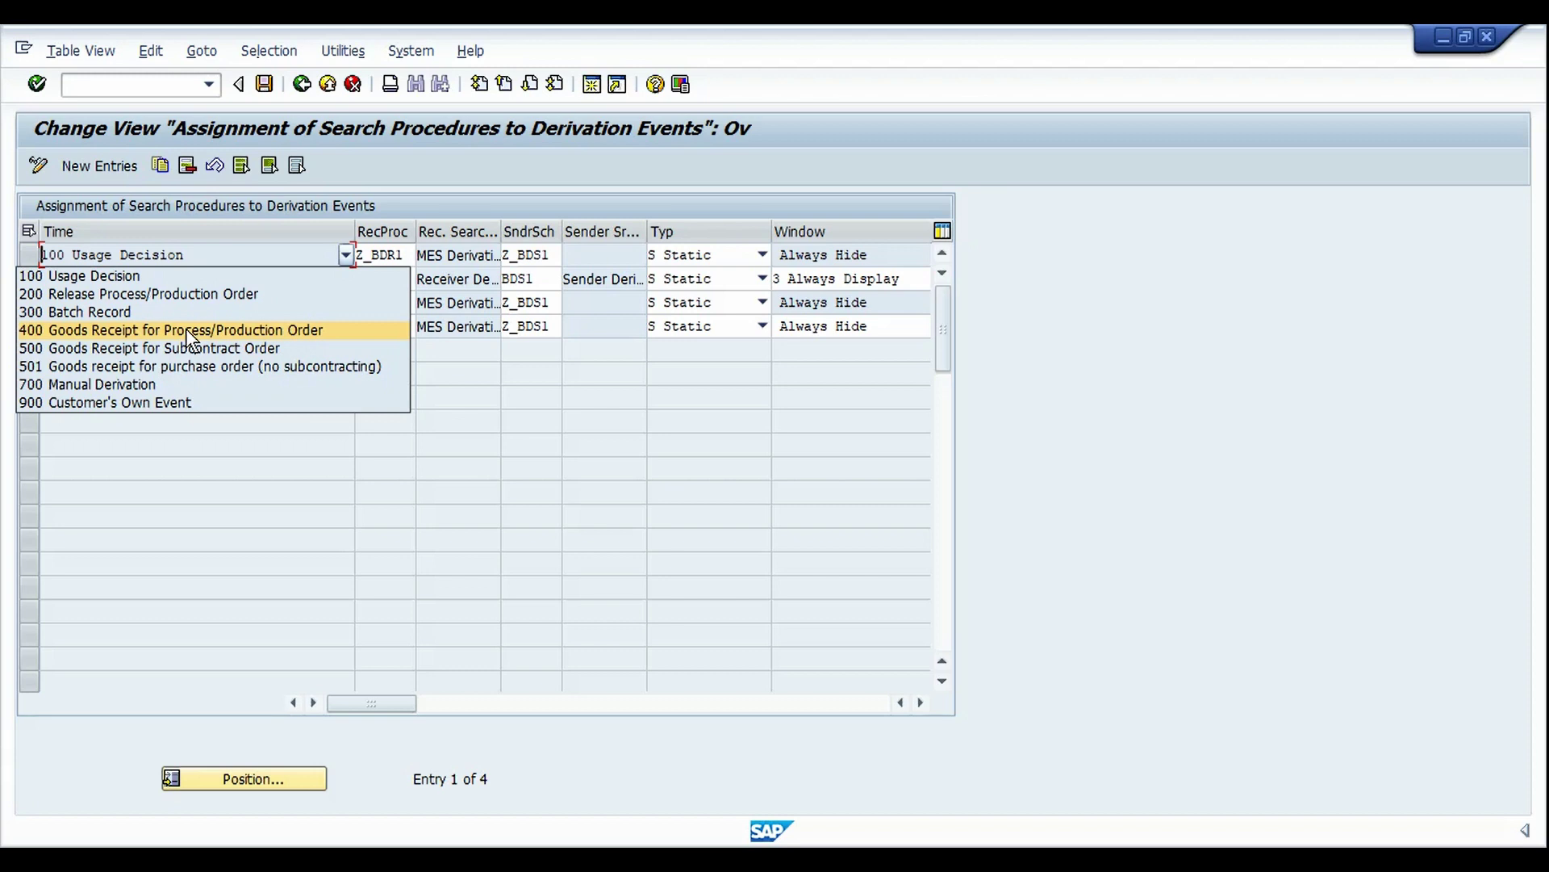
click(235, 529)
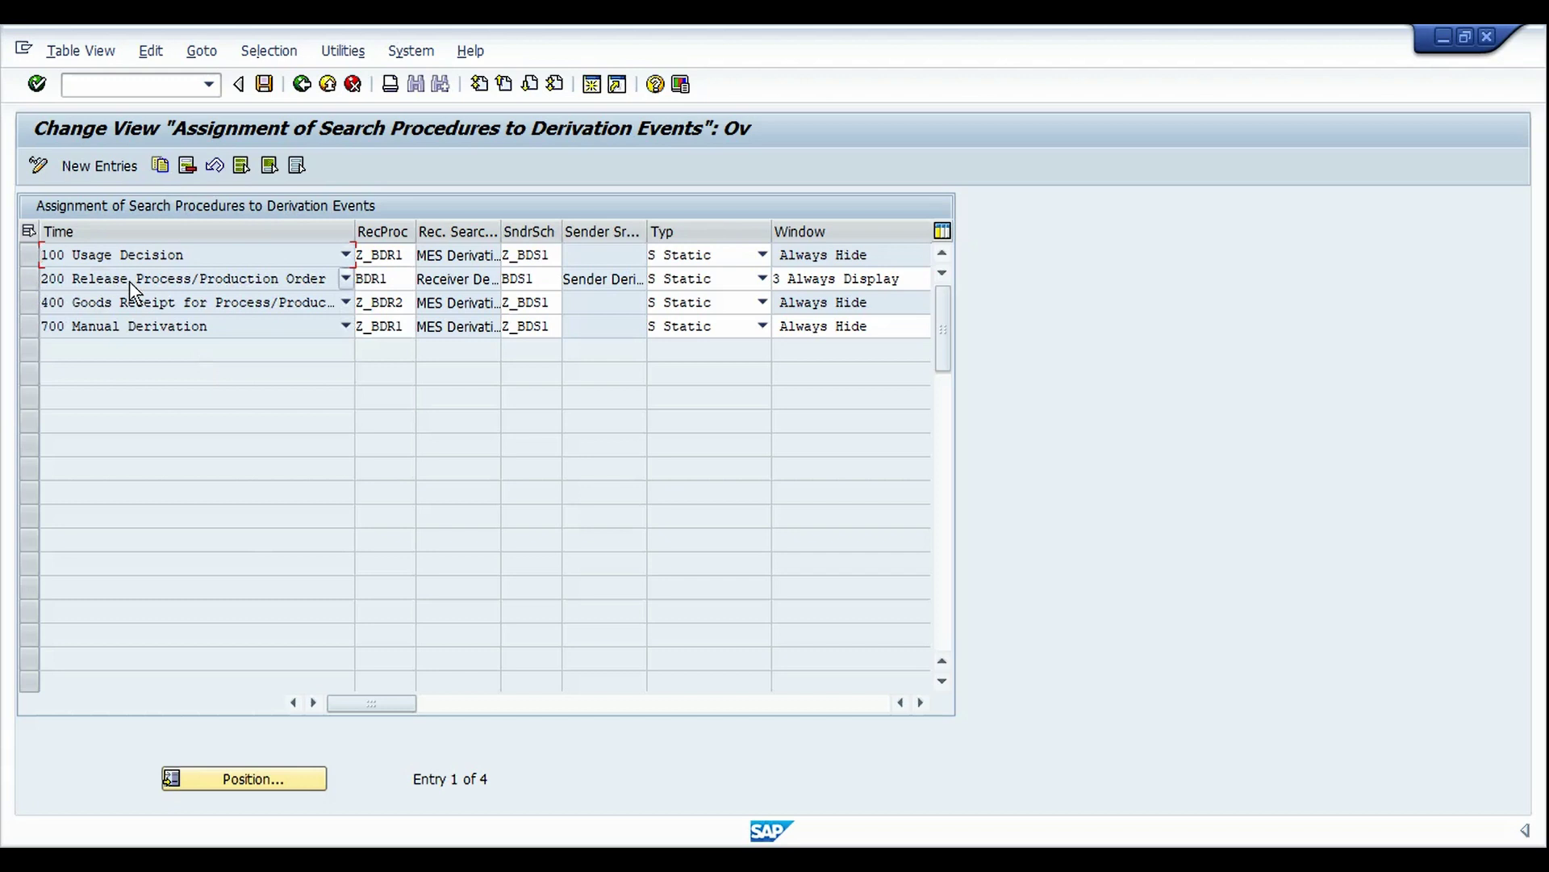
click(182, 282)
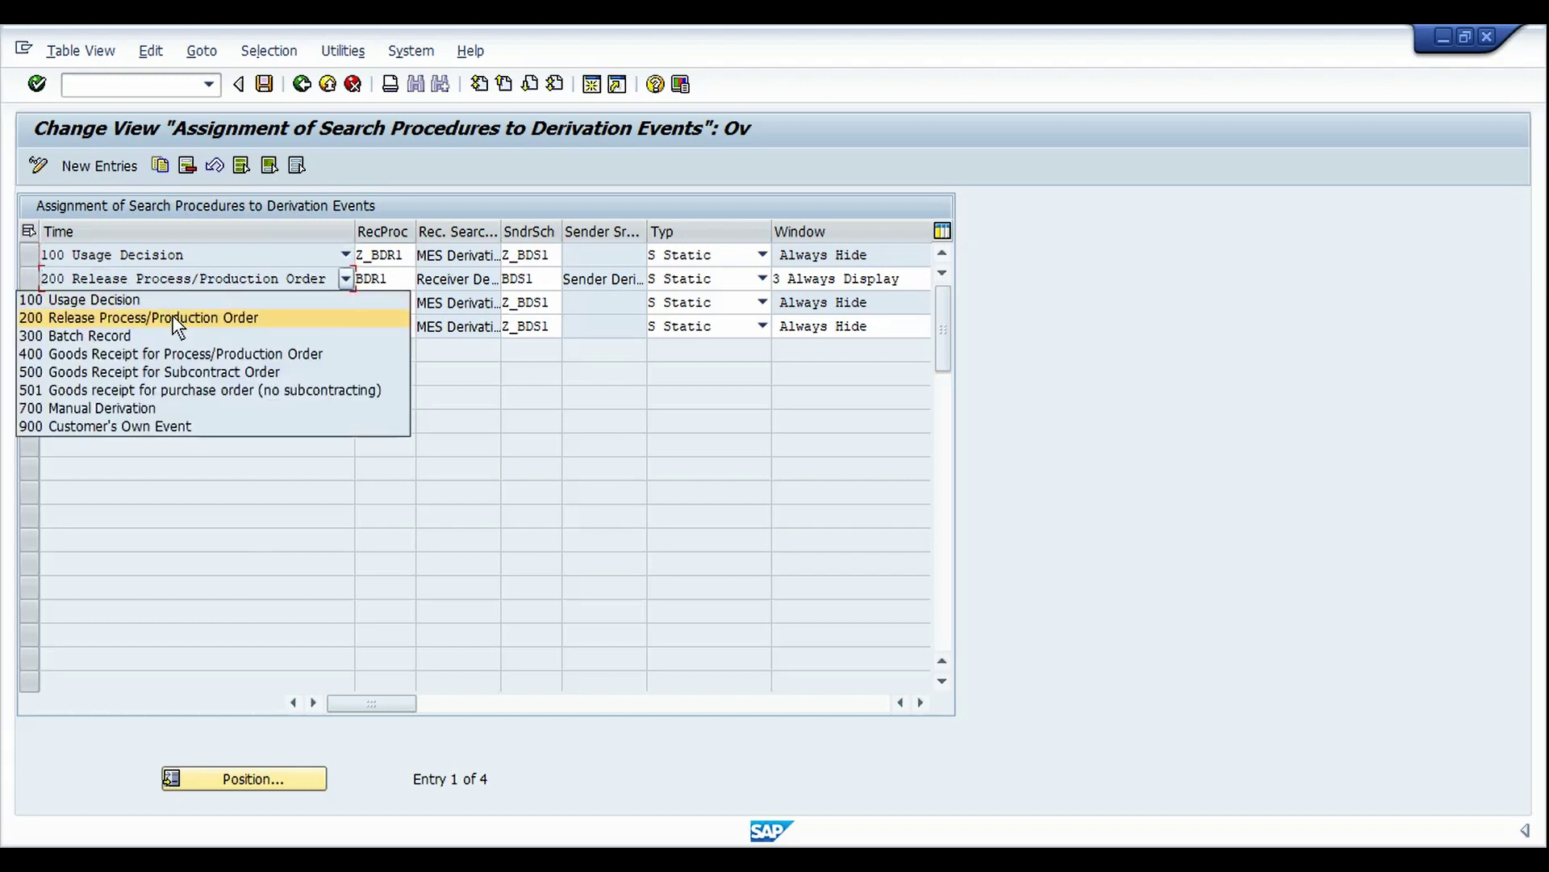
click(224, 602)
click(24, 283)
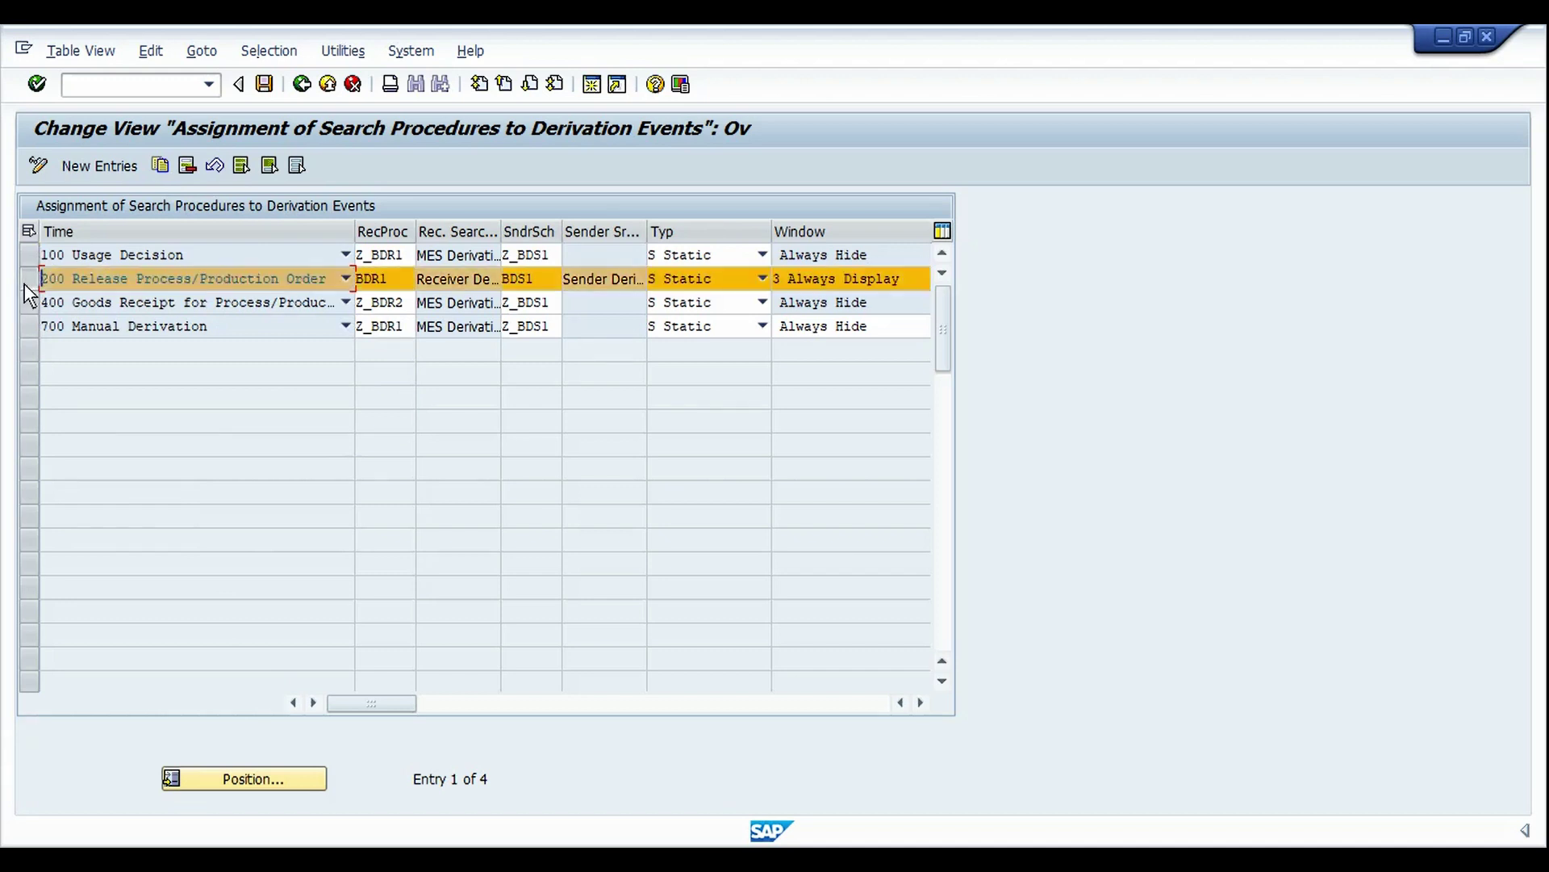
click(402, 285)
click(544, 281)
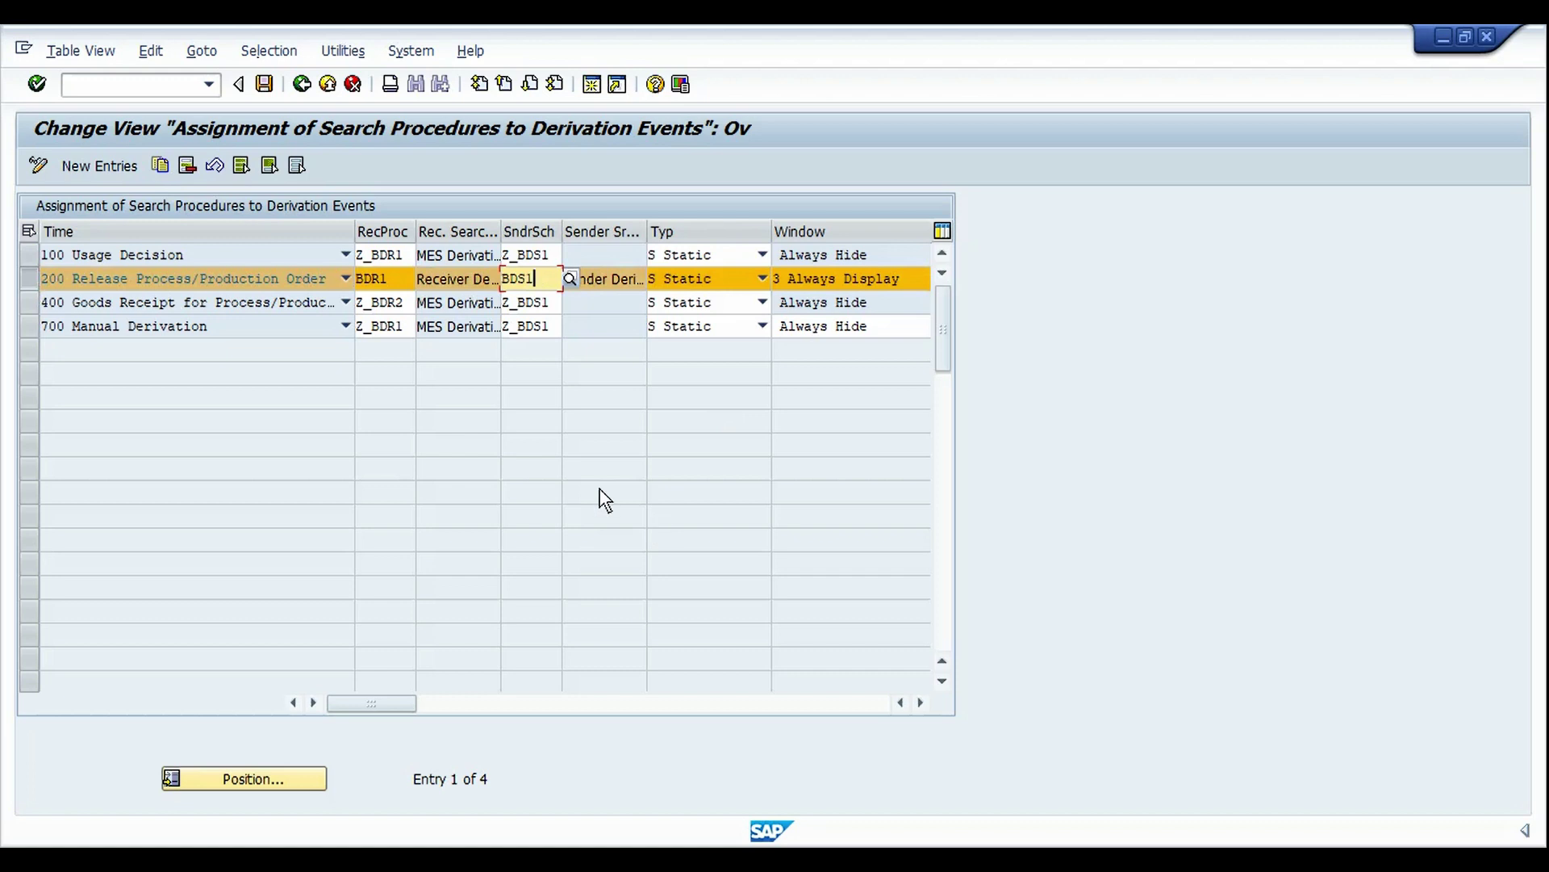
Start transaction DVS2 in a new session and enter strategy type BDS1 for changing the sender search strategy.
key(ctrl+slash)
text(/odvs)
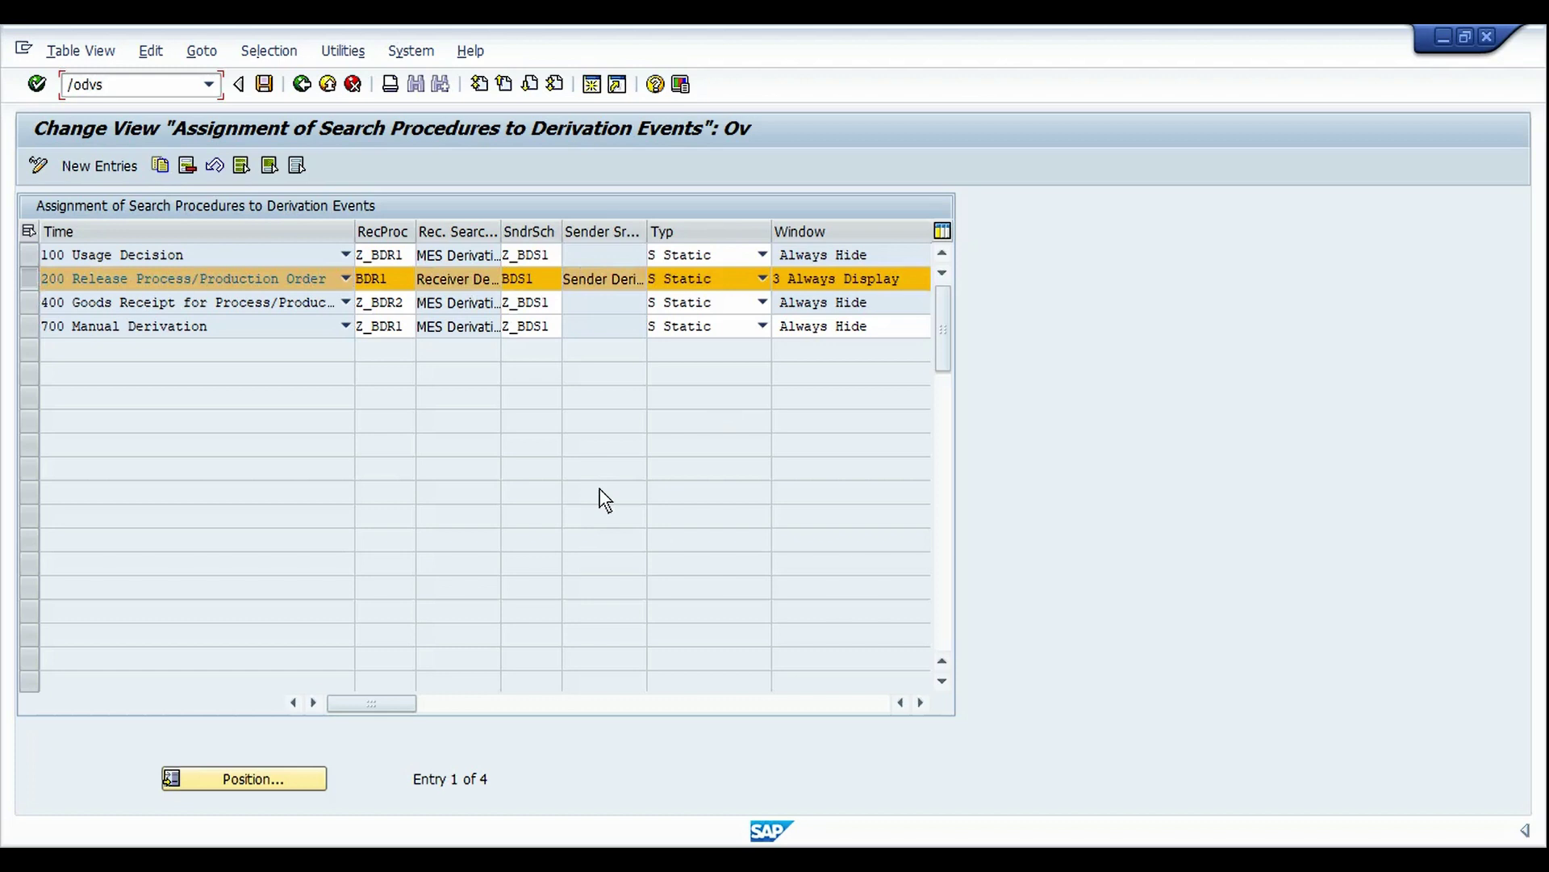
text(2)
key(Return)
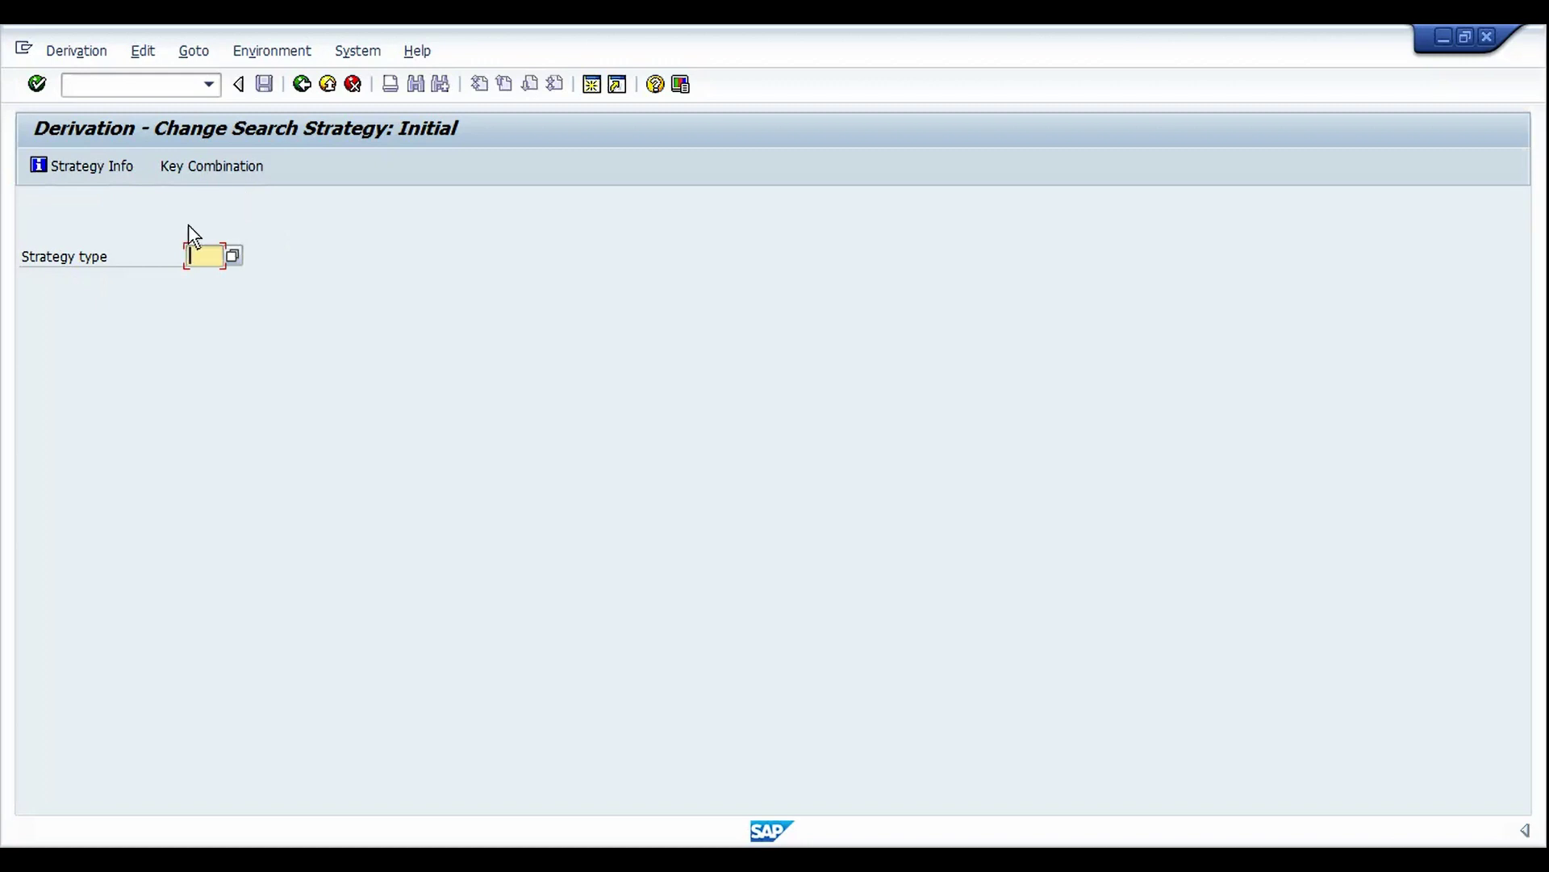
key(Down)
key(Down)
key(Down)
key(Return)
key(Return)
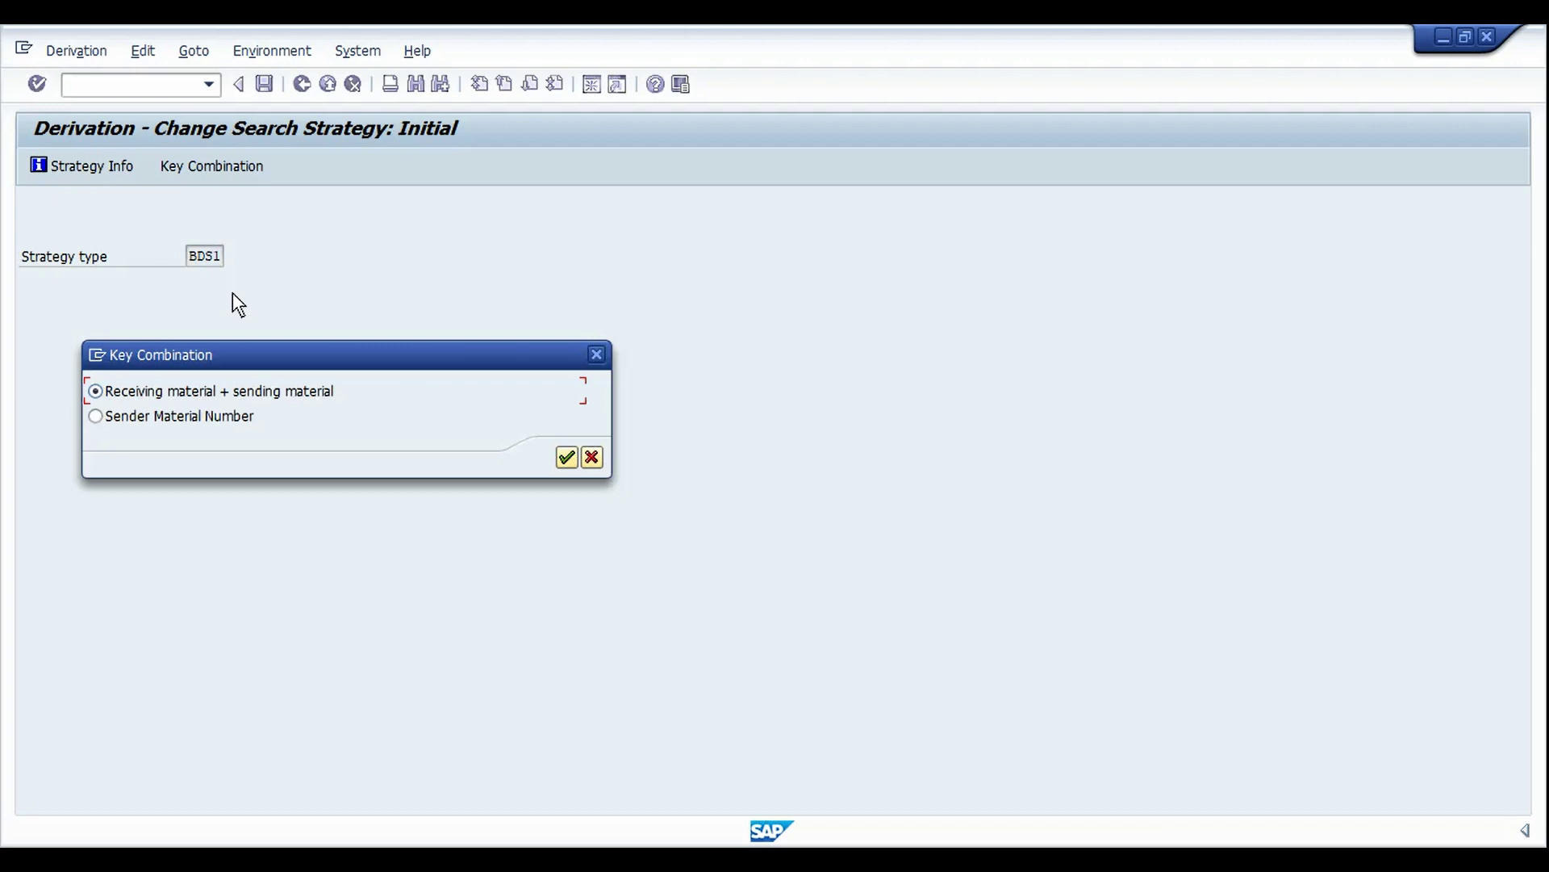
Choose Sender Material Number as the key combination for strategy type BDS1.
drag(279, 347, 462, 254)
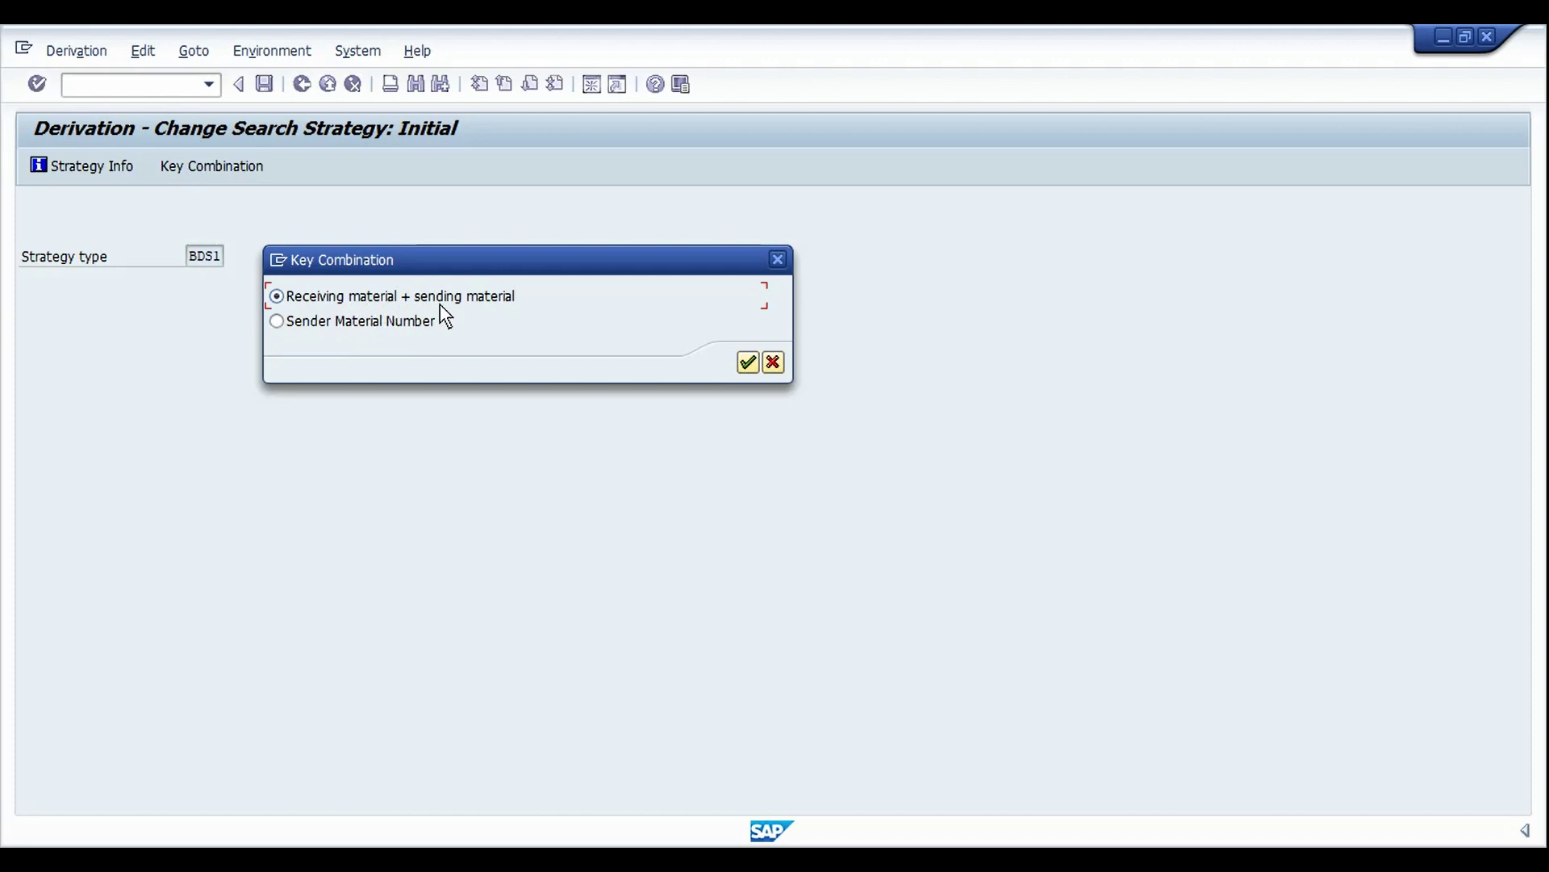
click(292, 327)
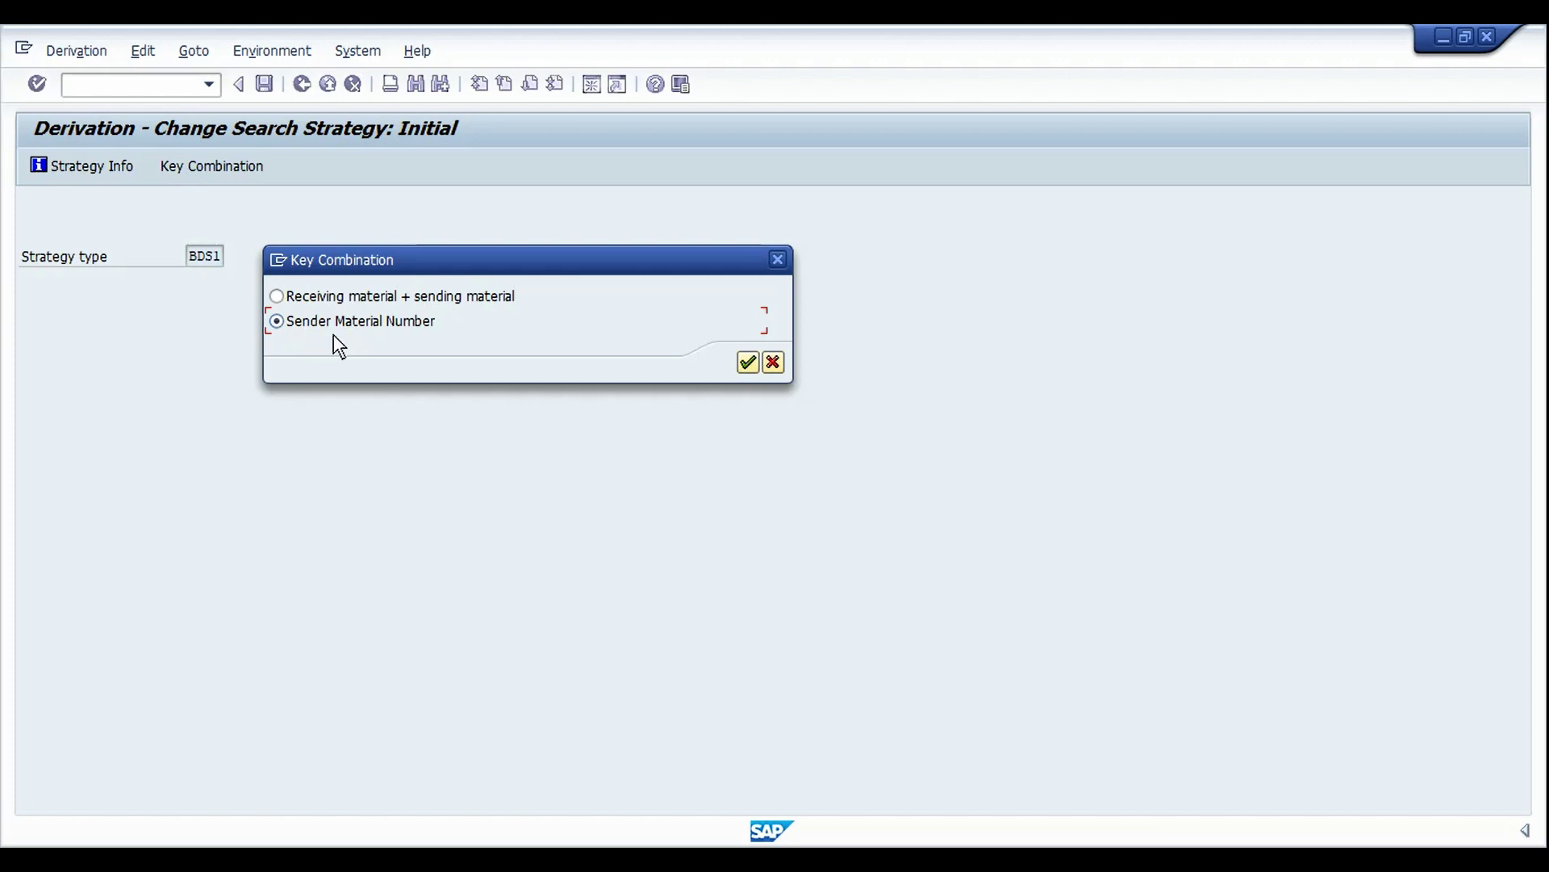
click(748, 363)
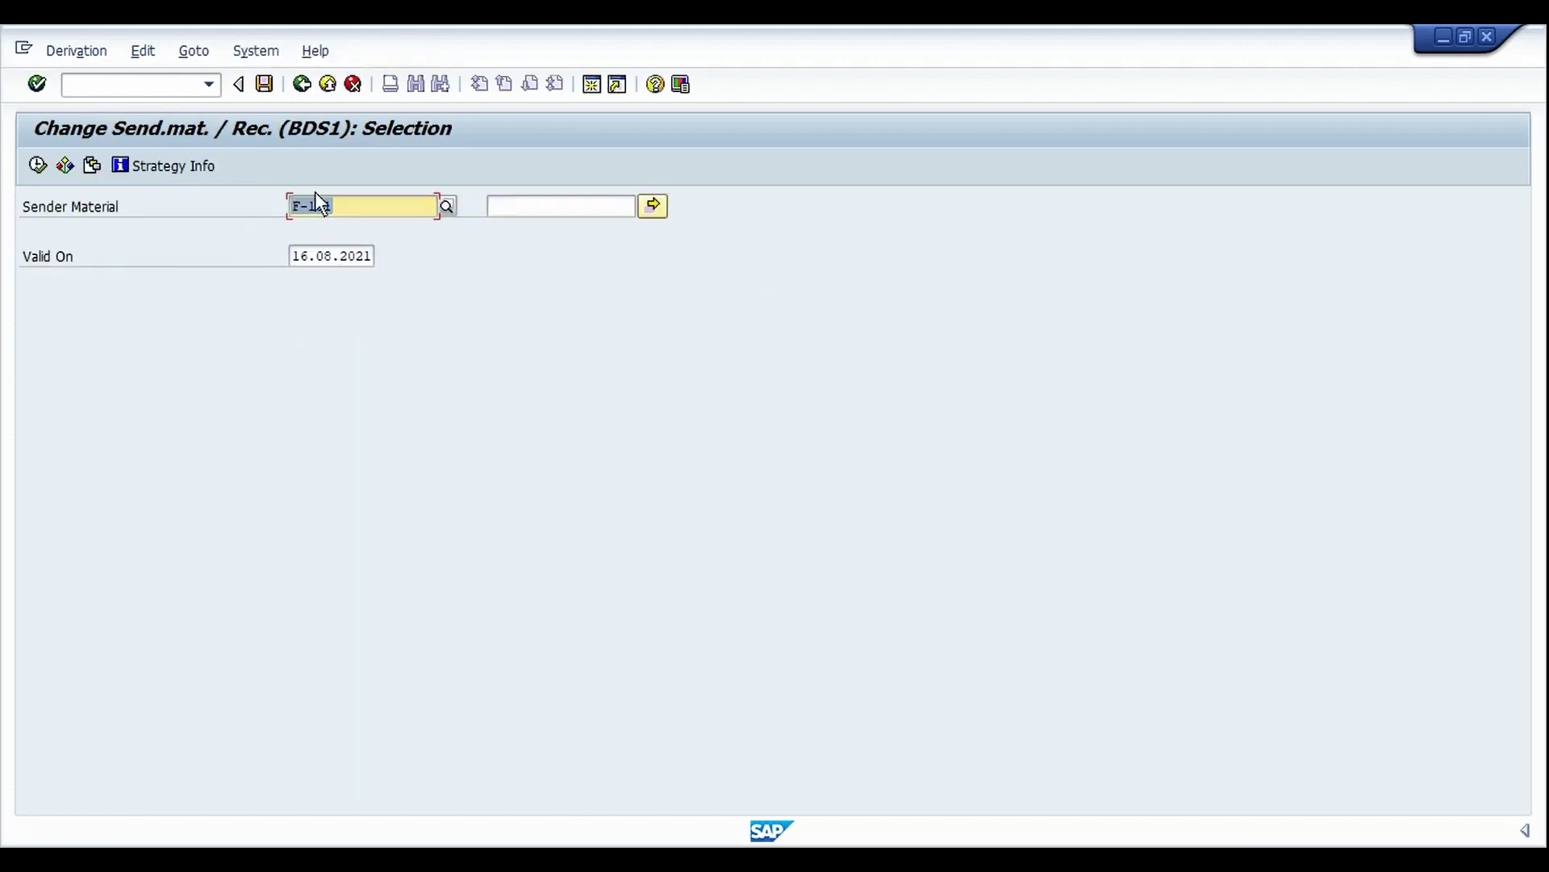
Set the sender material to R-1001_BD and execute the selection.
key(BackSpace)
key(Down)
key(Down)
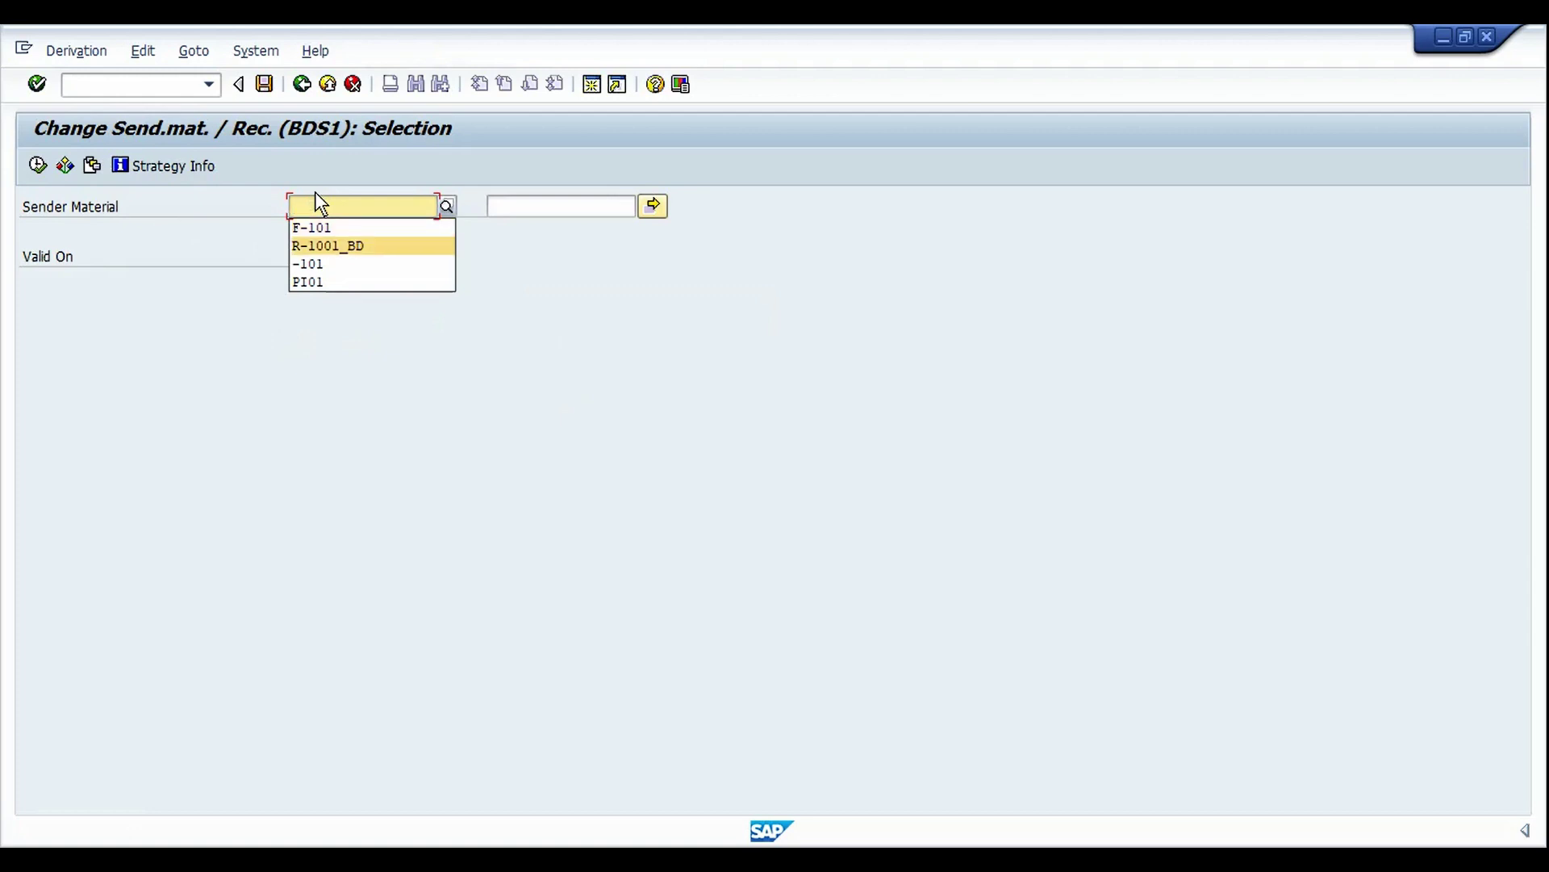
key(Return)
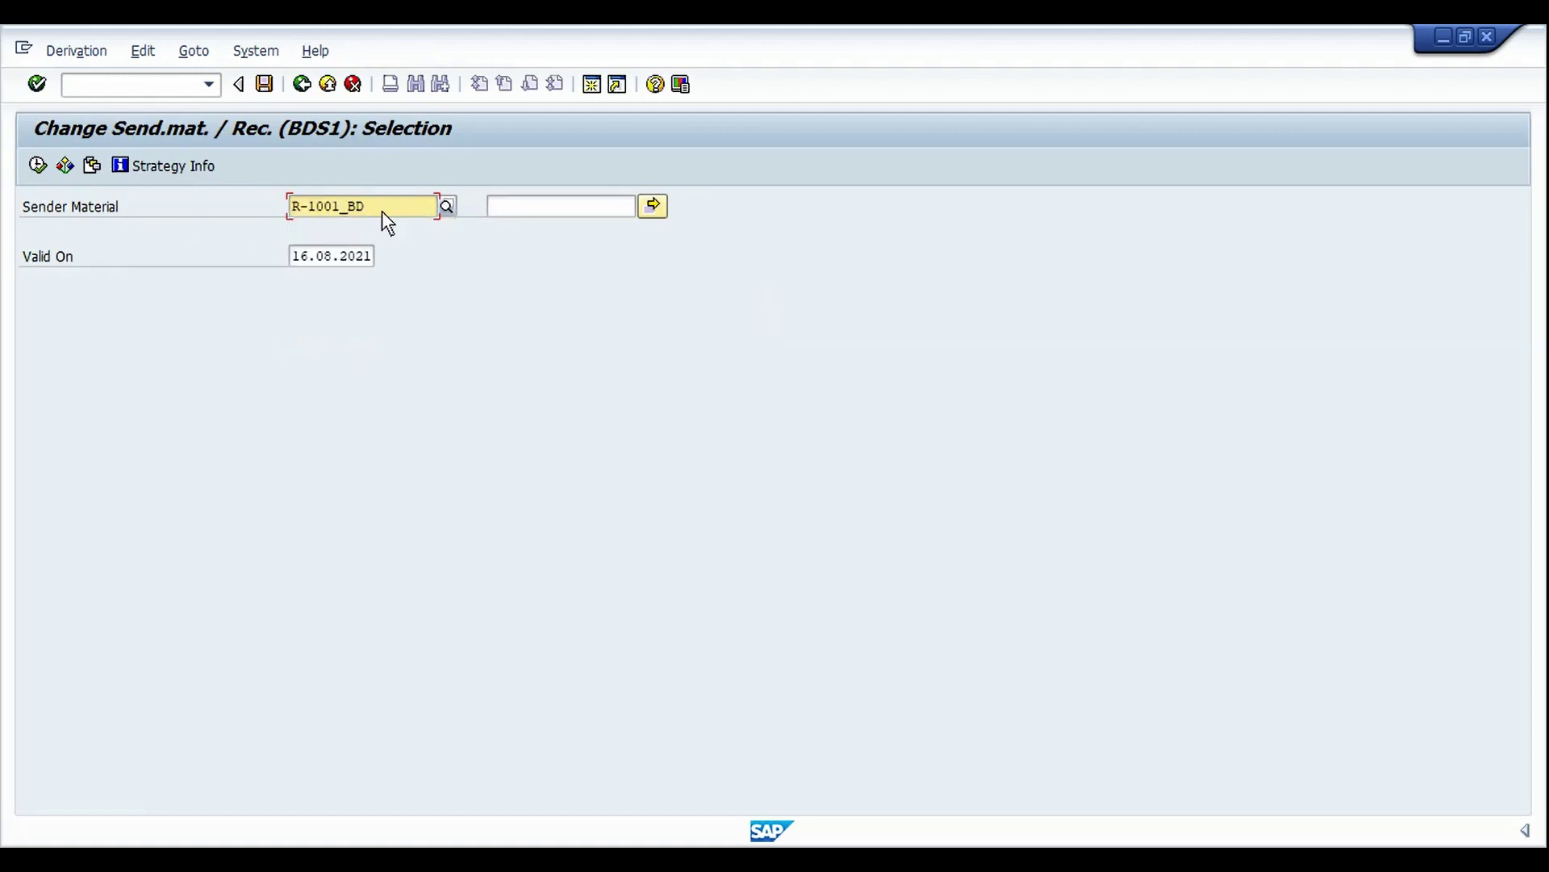
click(39, 167)
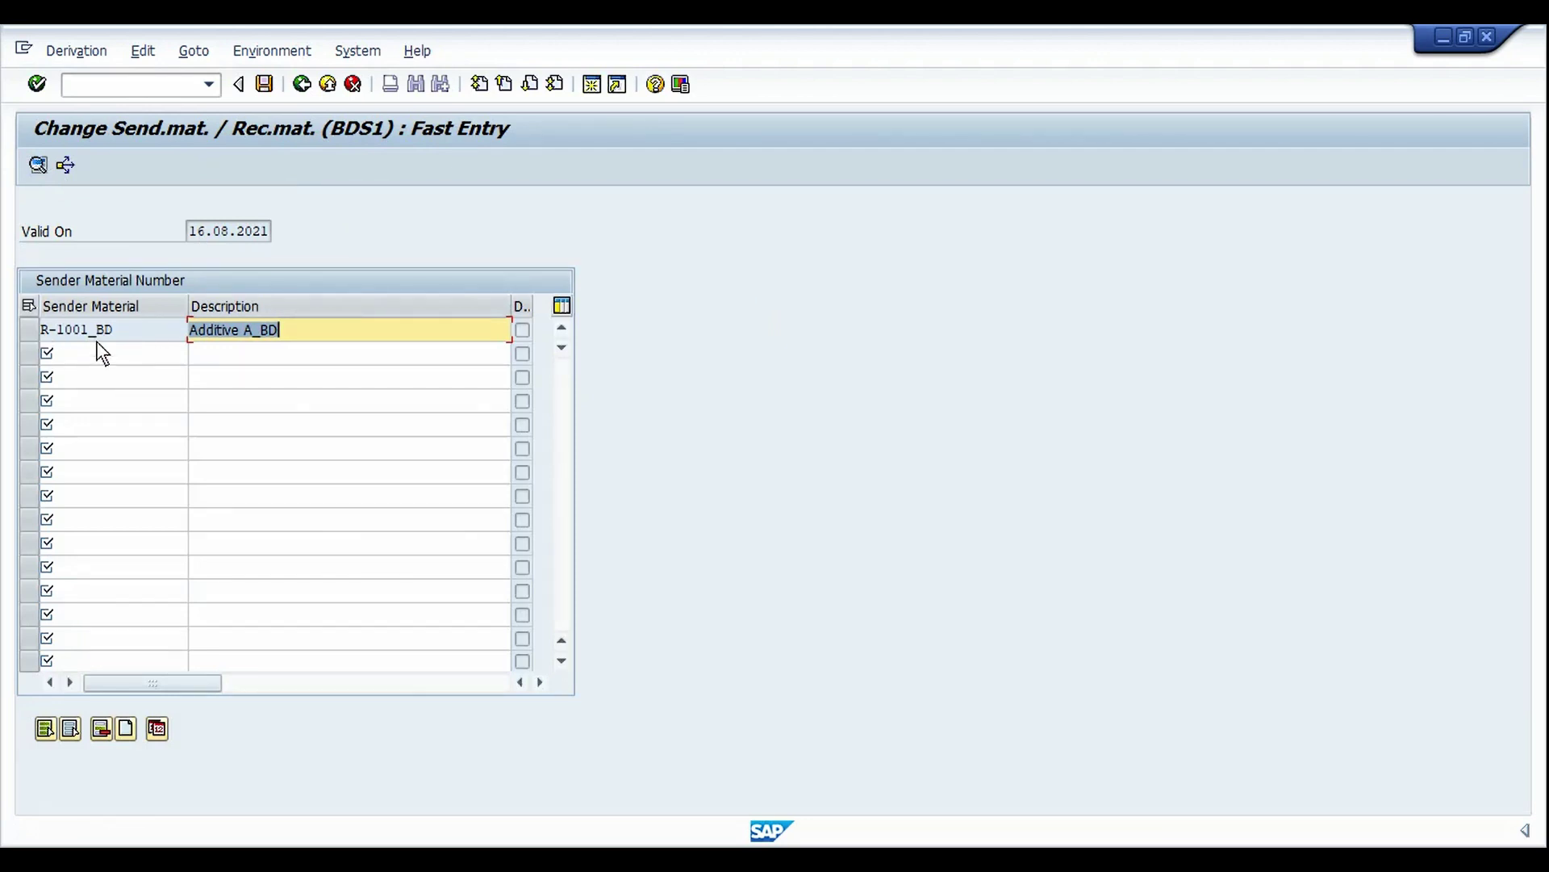
Open the details of the sender material R-1001_BD entry.
click(144, 357)
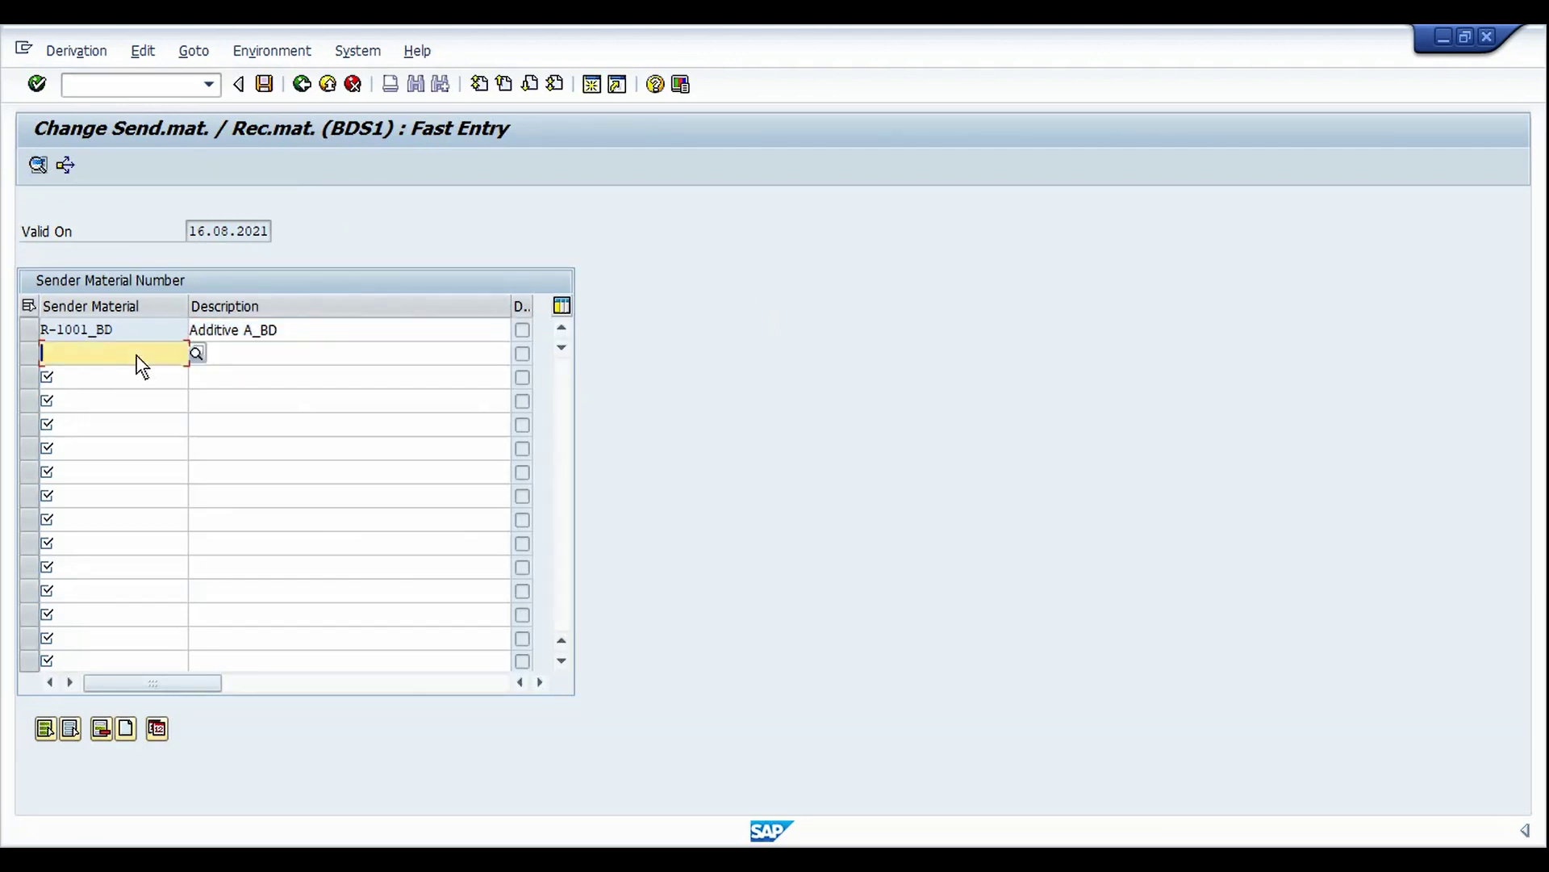
click(141, 401)
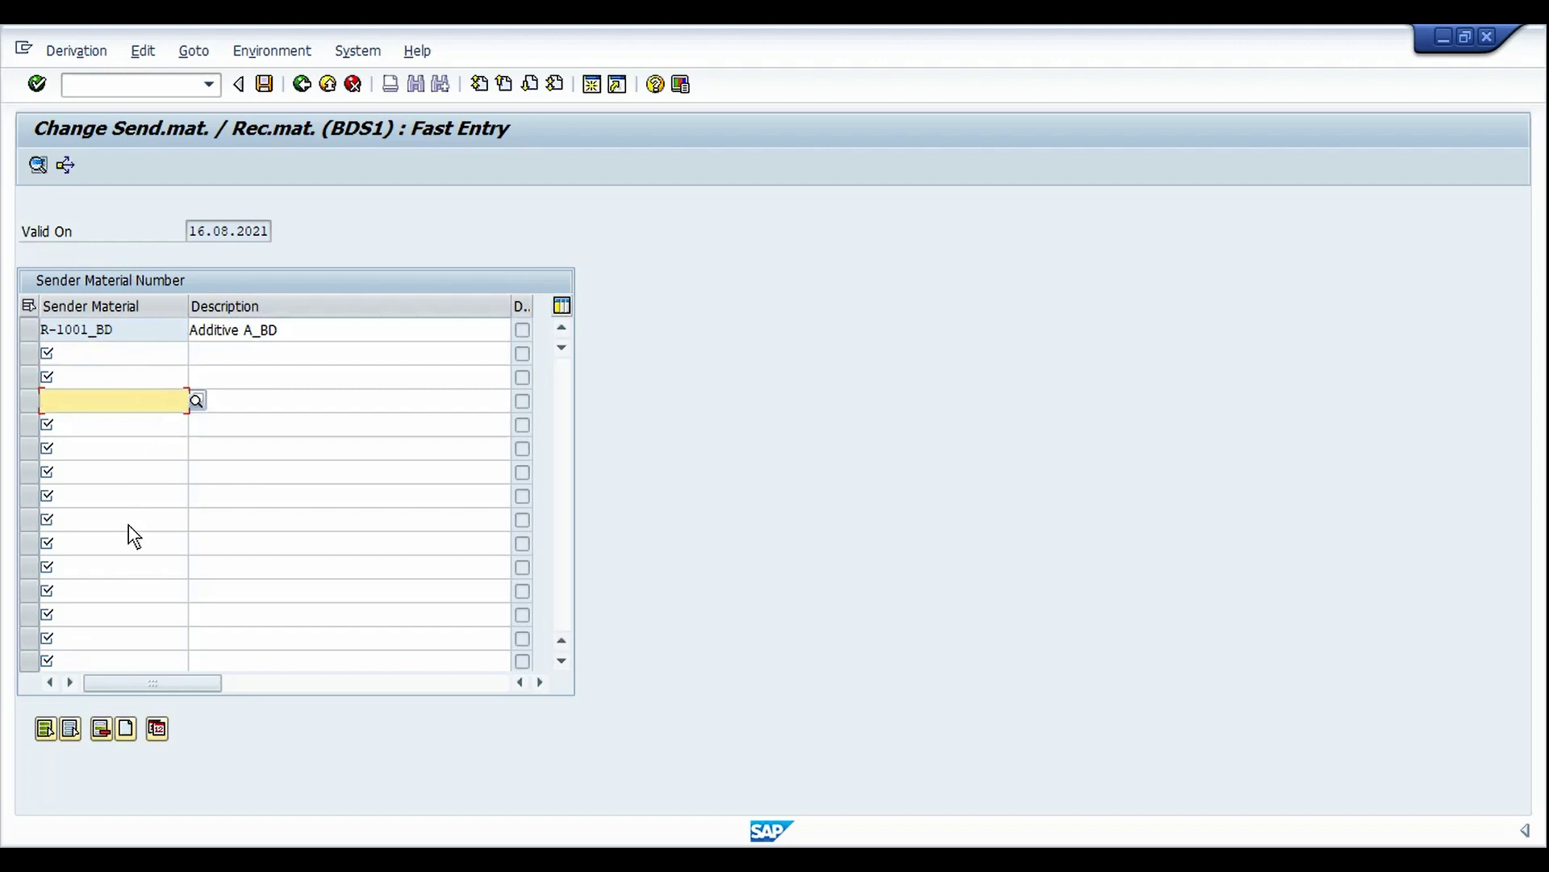
click(28, 330)
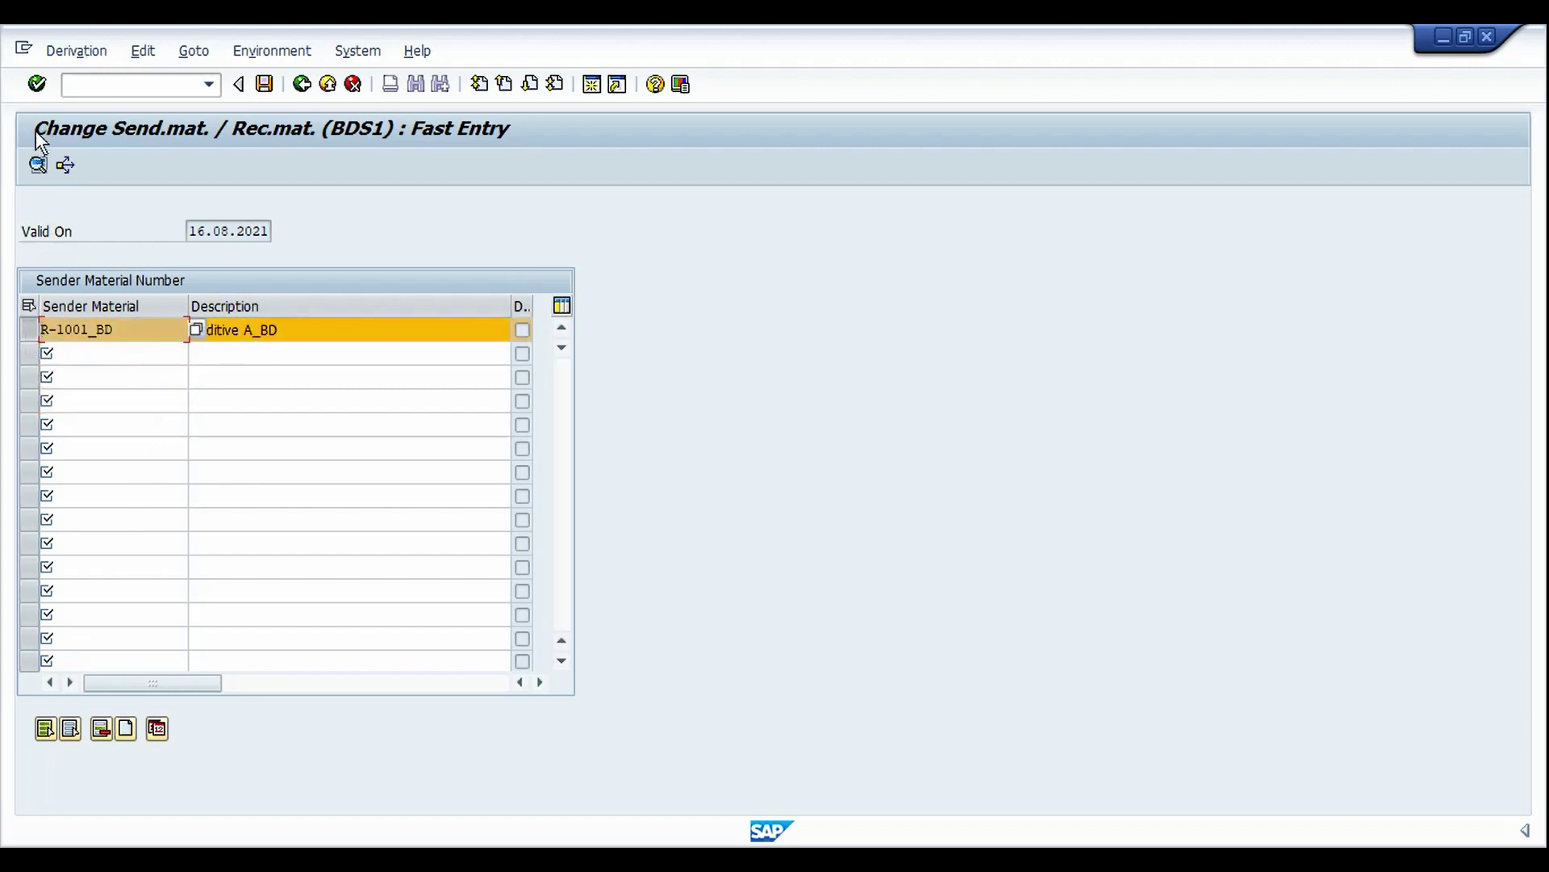
click(38, 166)
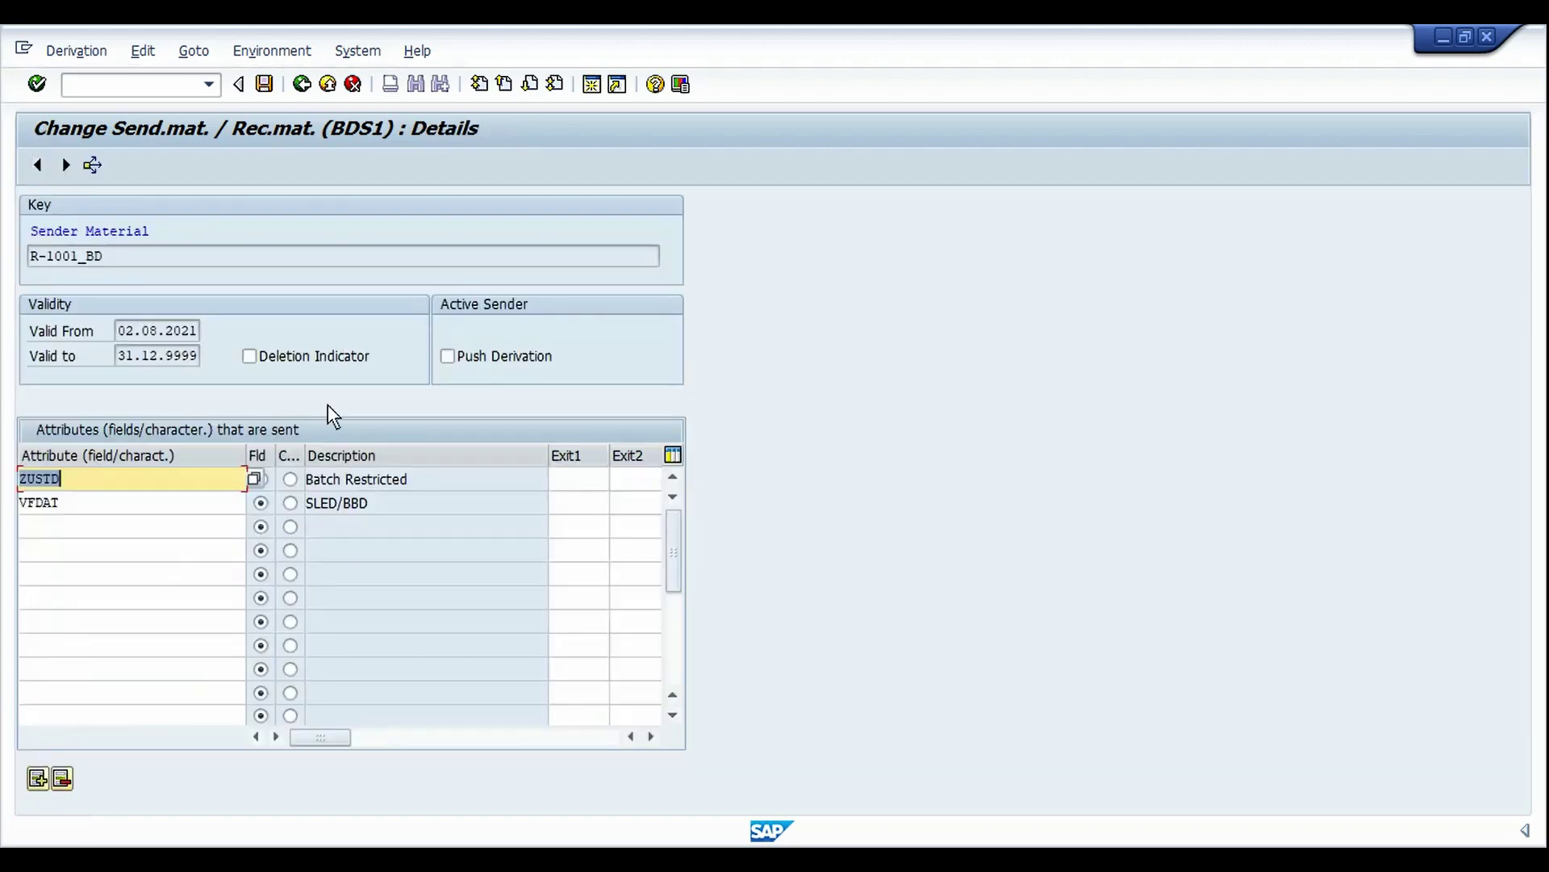
Review the sender material key and the batch attributes it sends, ZUSTD and VFDAT.
click(447, 540)
click(186, 481)
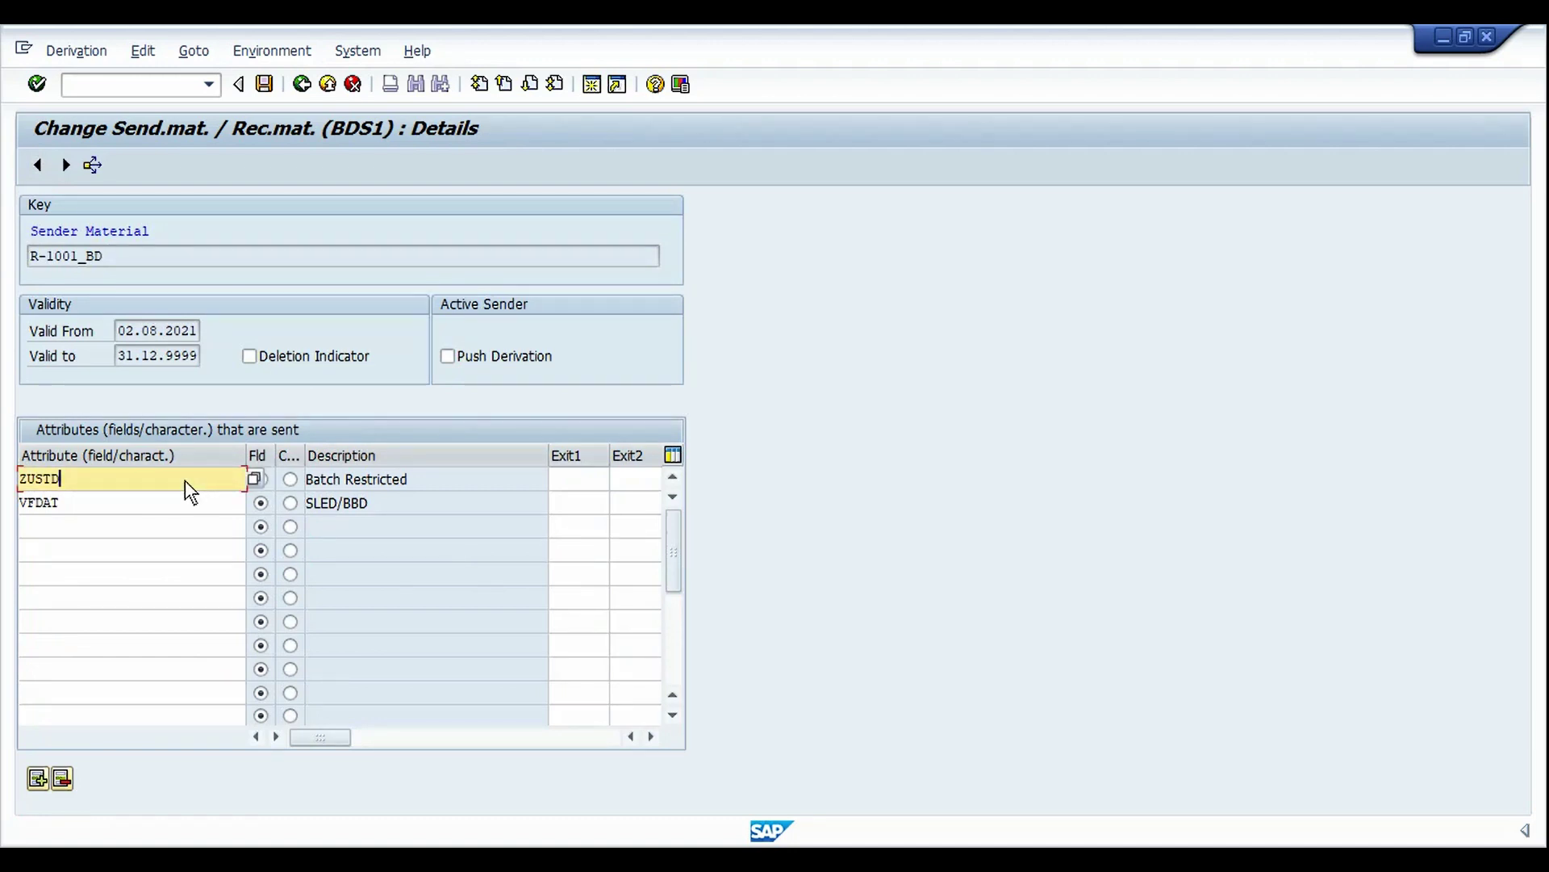
click(186, 498)
click(163, 551)
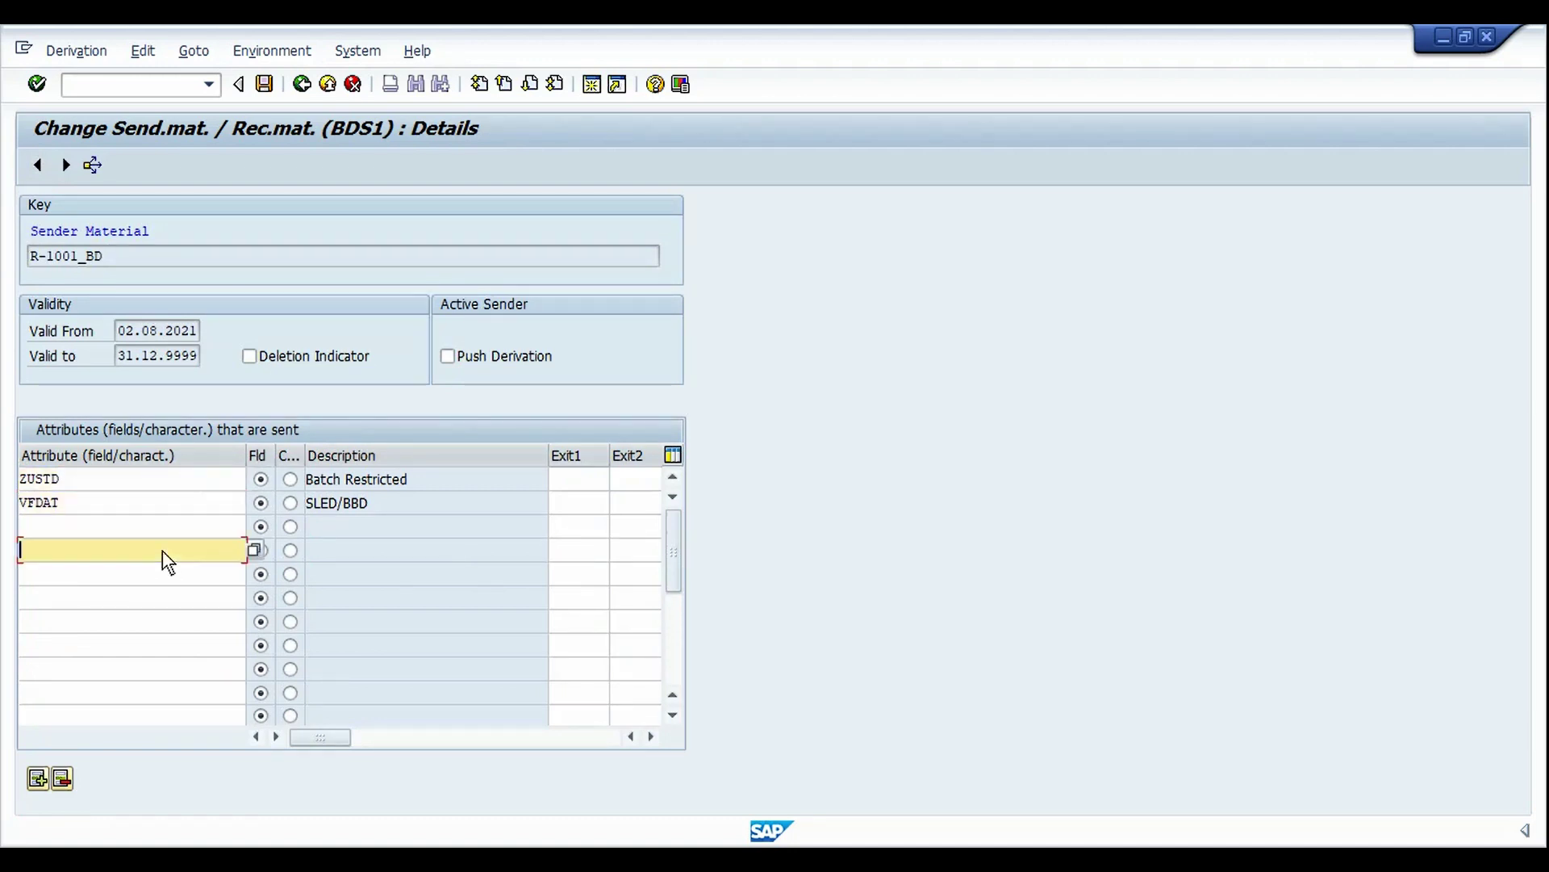
click(86, 260)
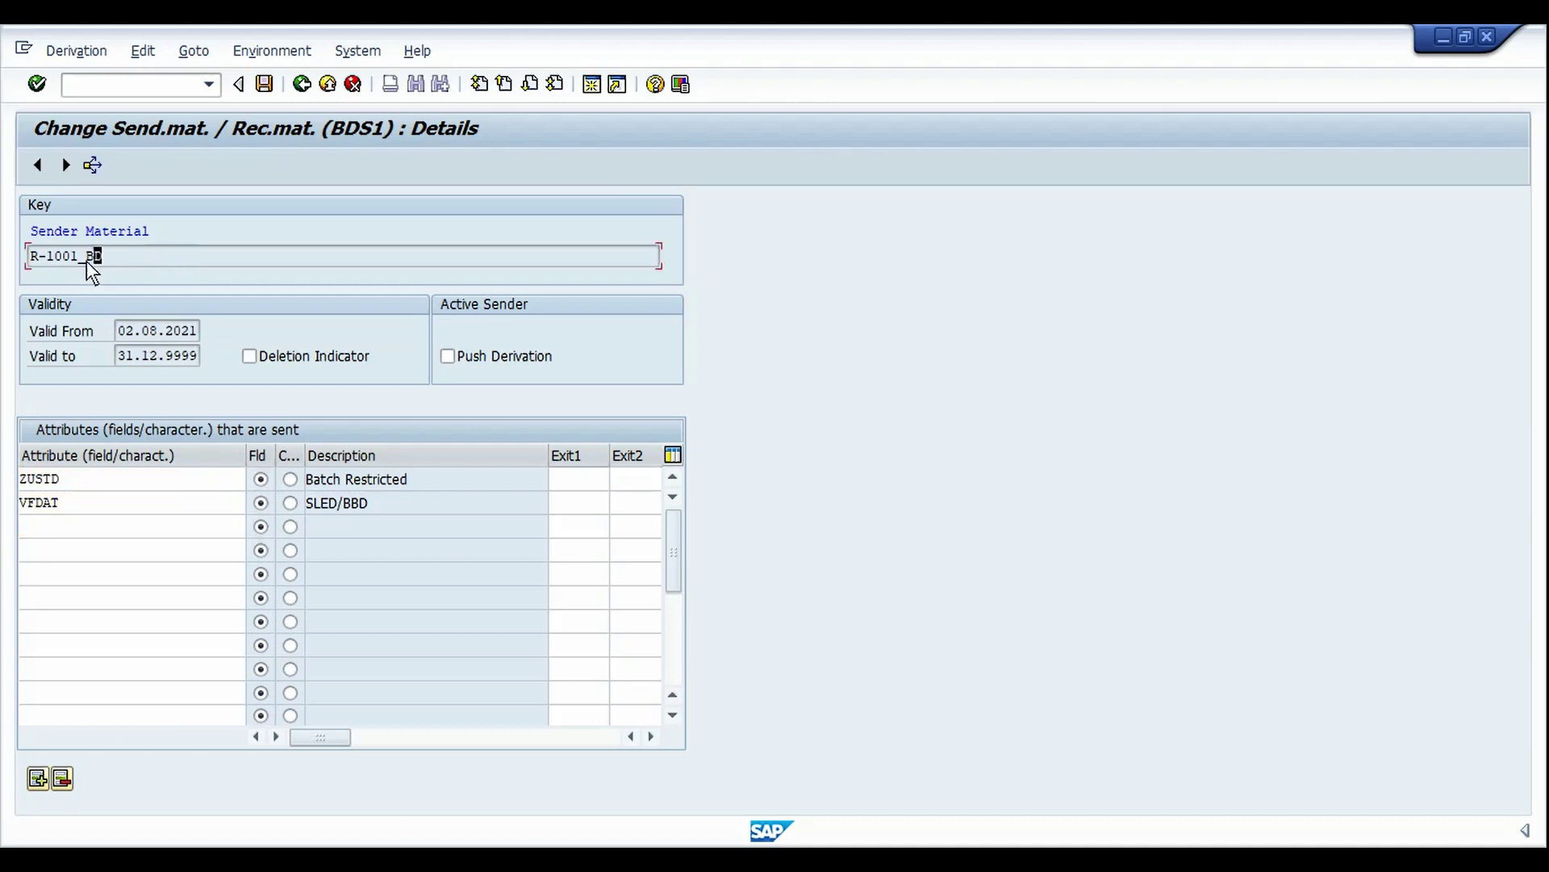
click(31, 259)
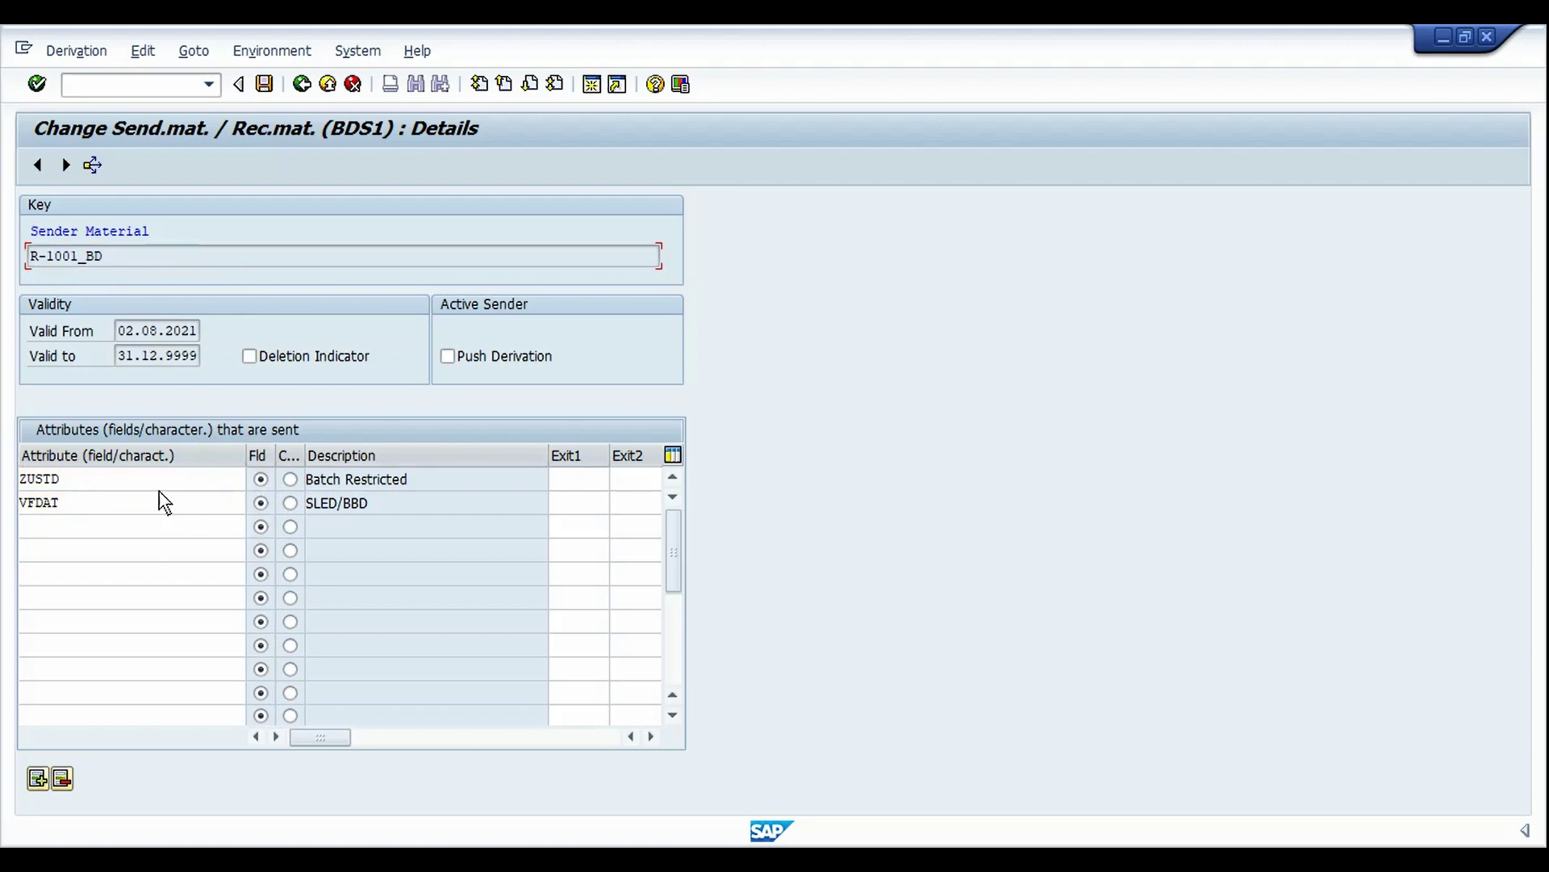
drag(411, 483, 311, 489)
click(312, 484)
click(153, 502)
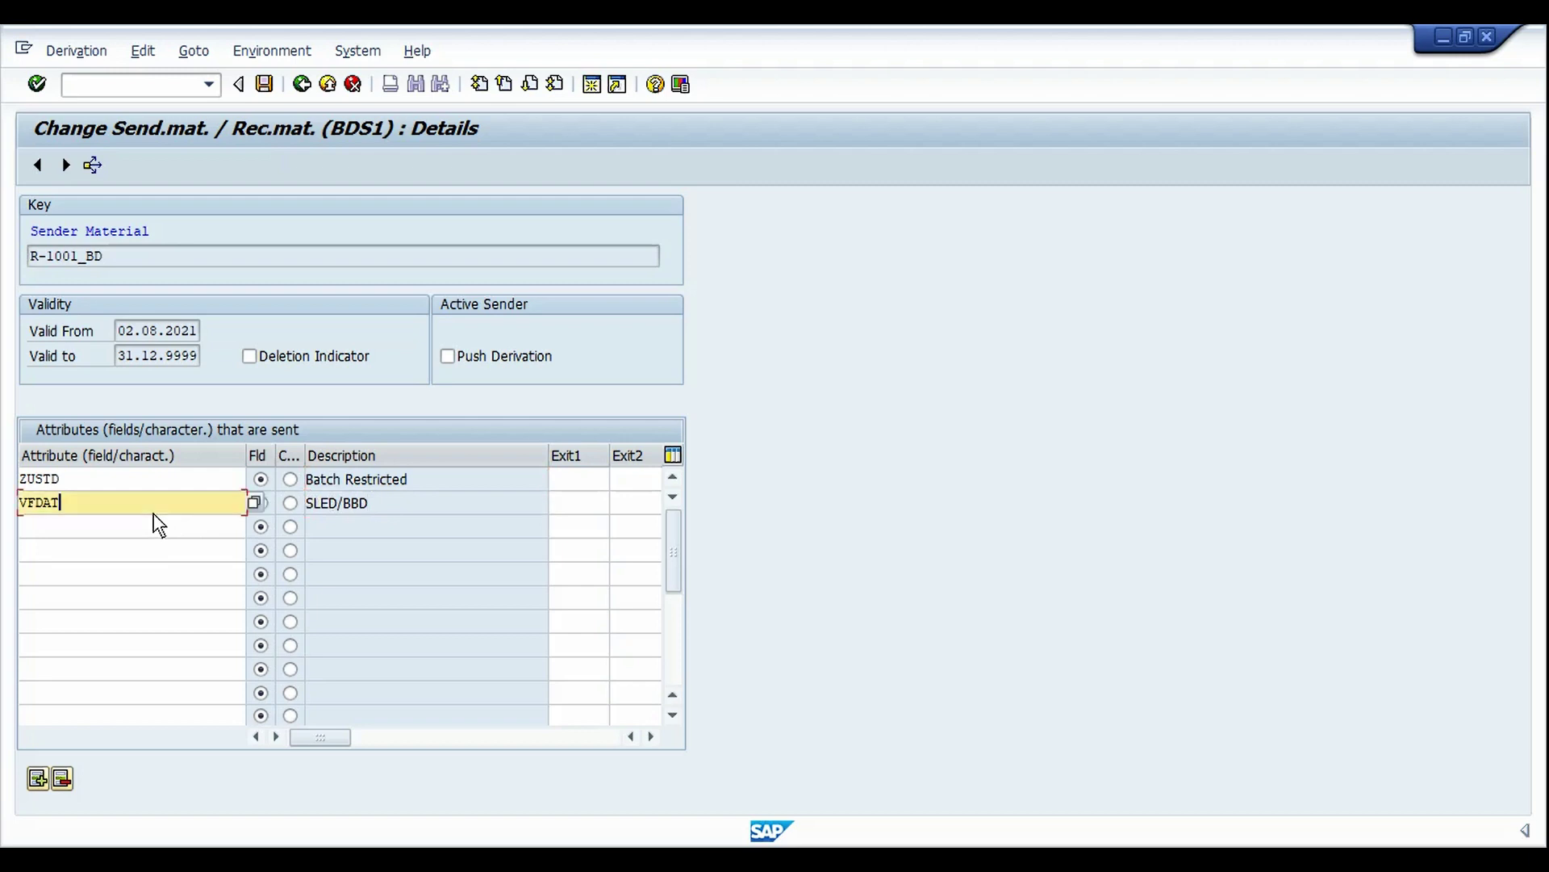
Compare the sent attributes ZUSTD and VFDAT with the sender material key R-1001_BD.
click(148, 485)
click(151, 506)
click(152, 487)
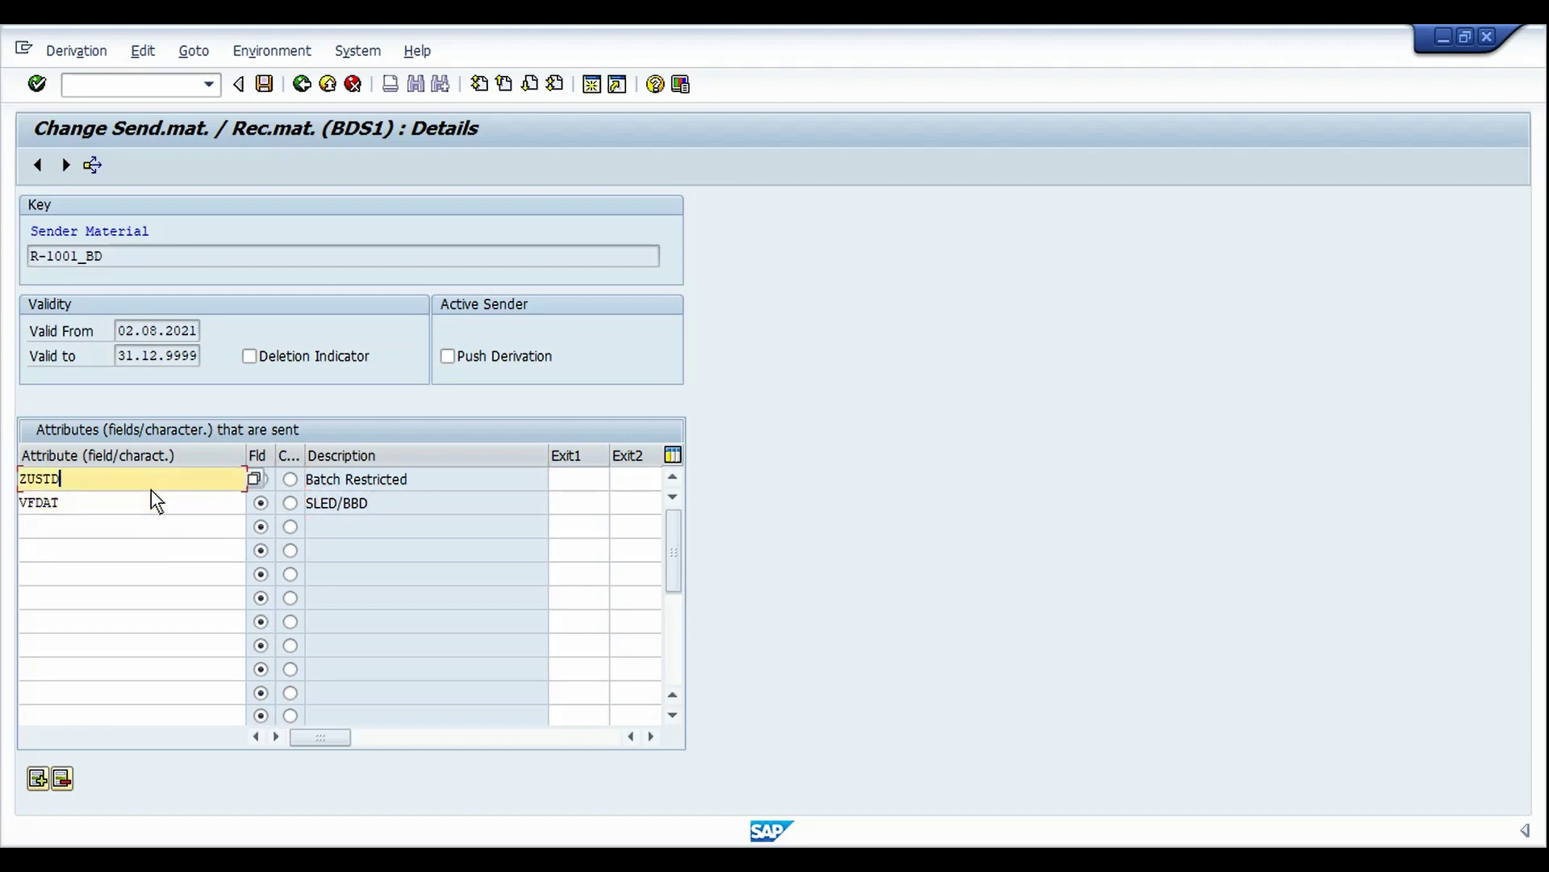
click(152, 500)
click(148, 484)
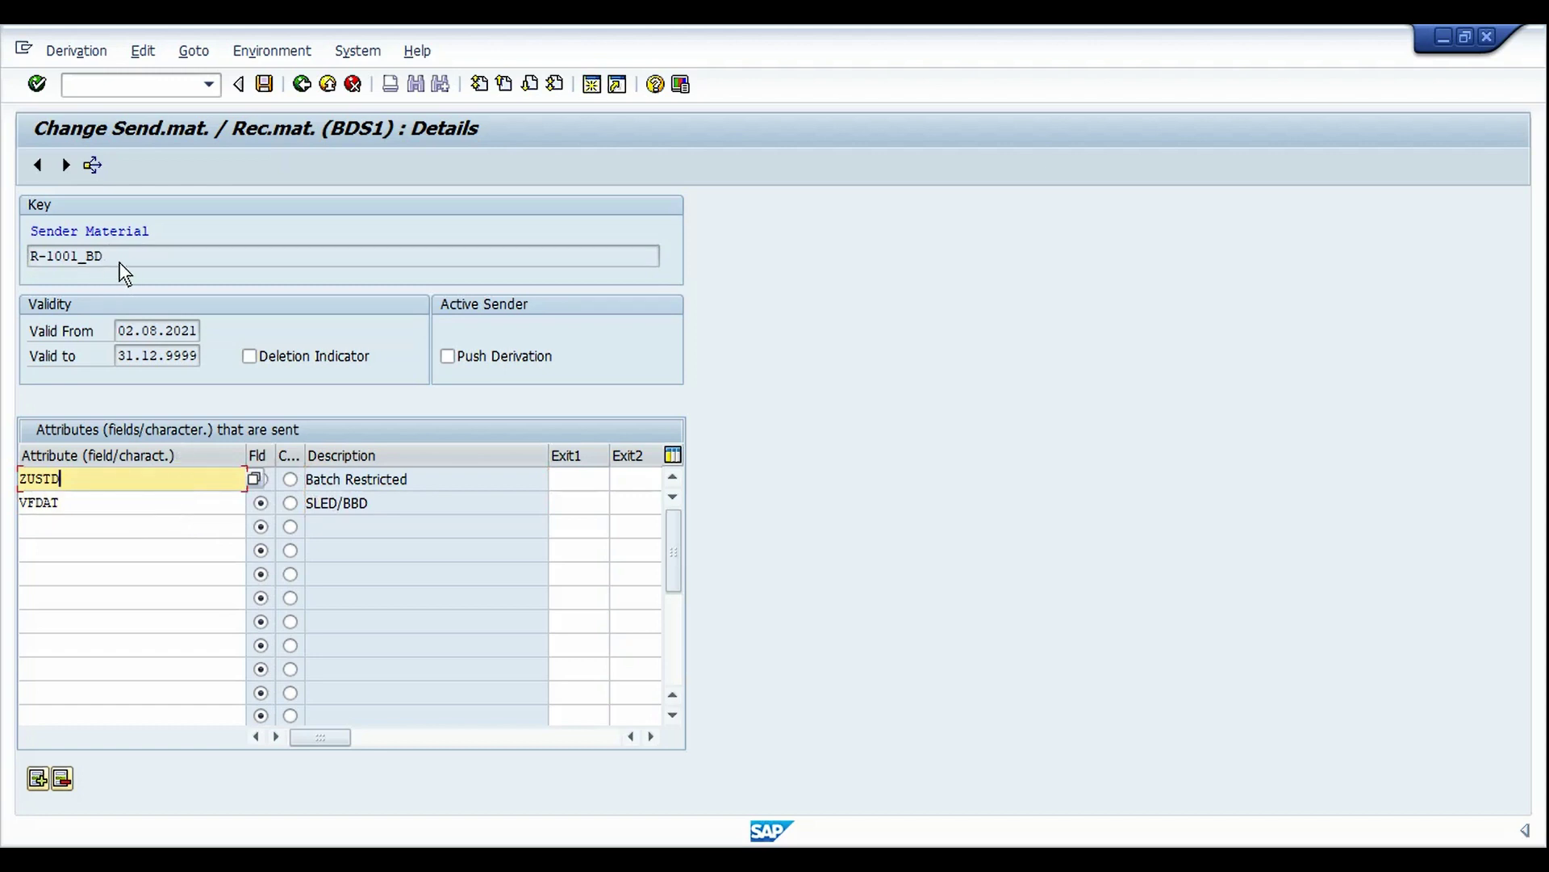
click(168, 531)
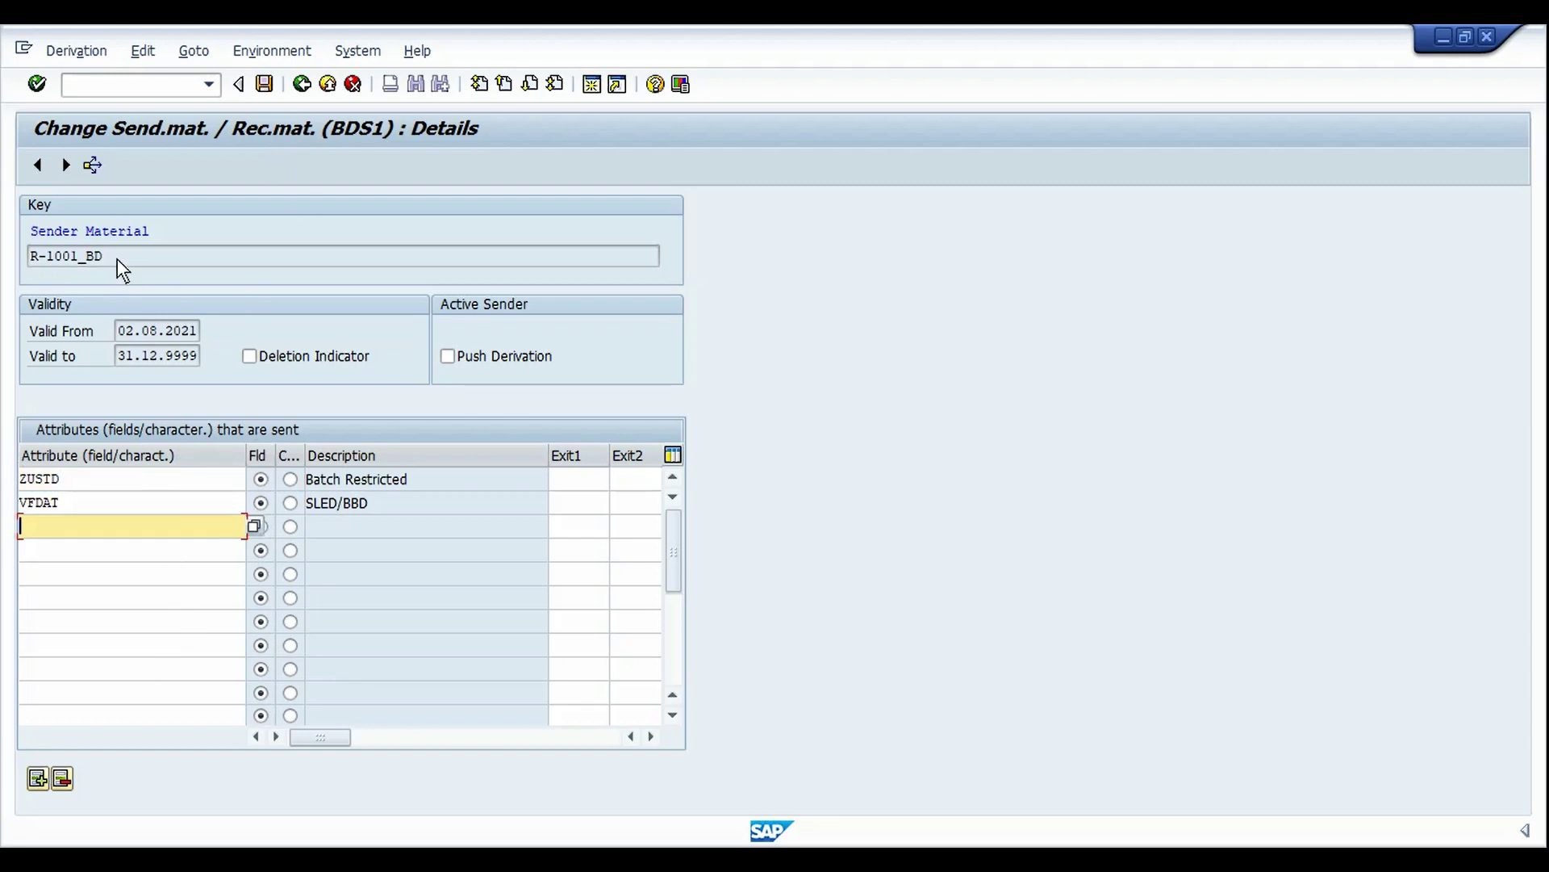
drag(118, 258, 22, 260)
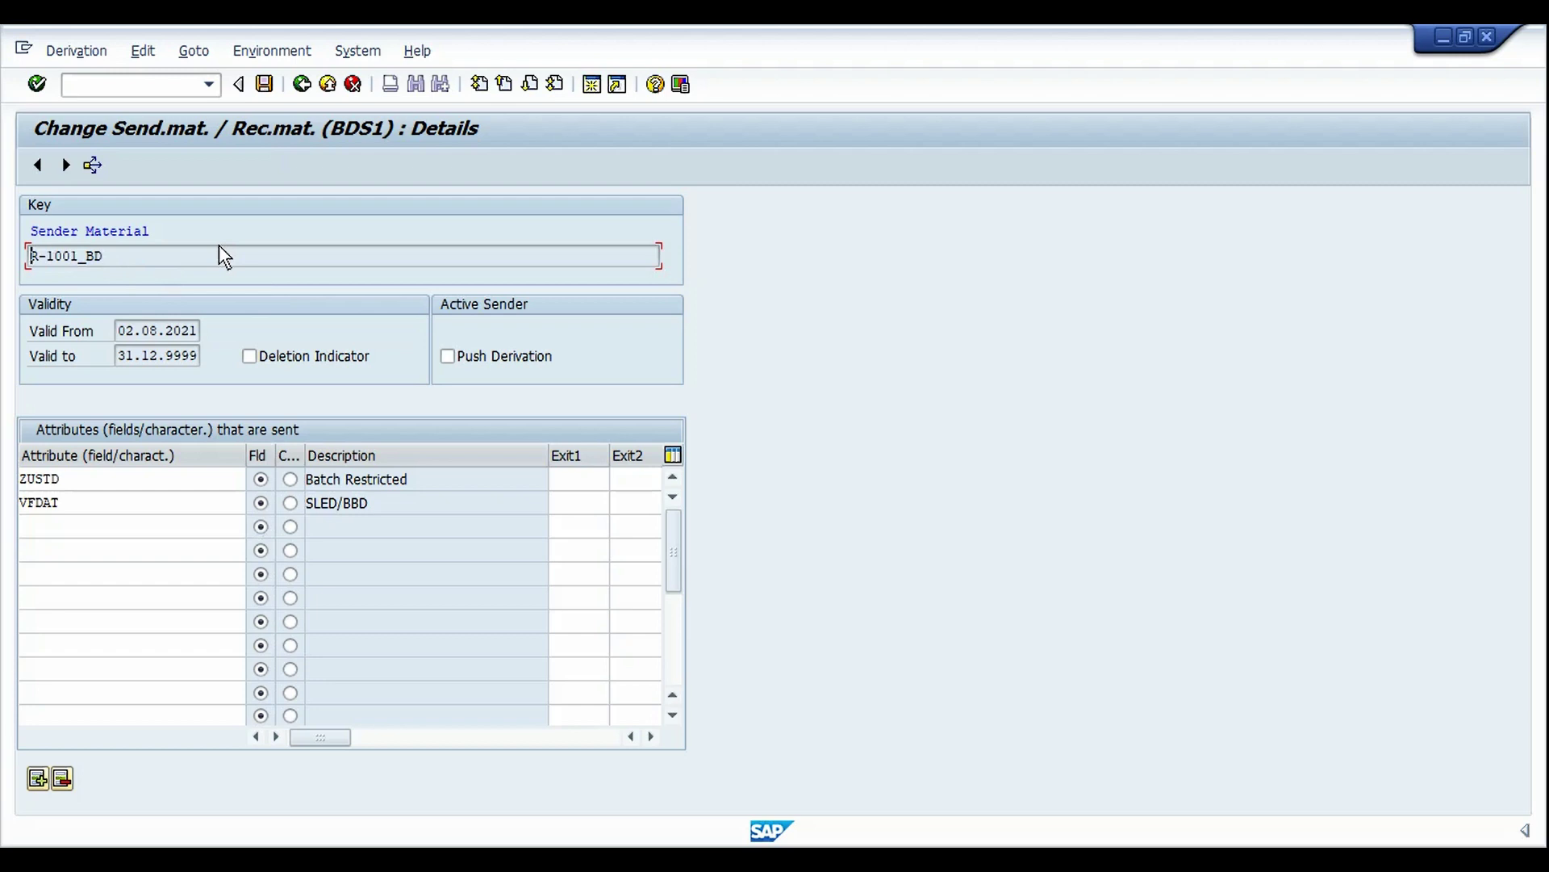
Open the transaction for changing the receiver derivation search strategy.
key(ctrl+slash)
text(/n)
text(dv)
text(r1)
key(Return)
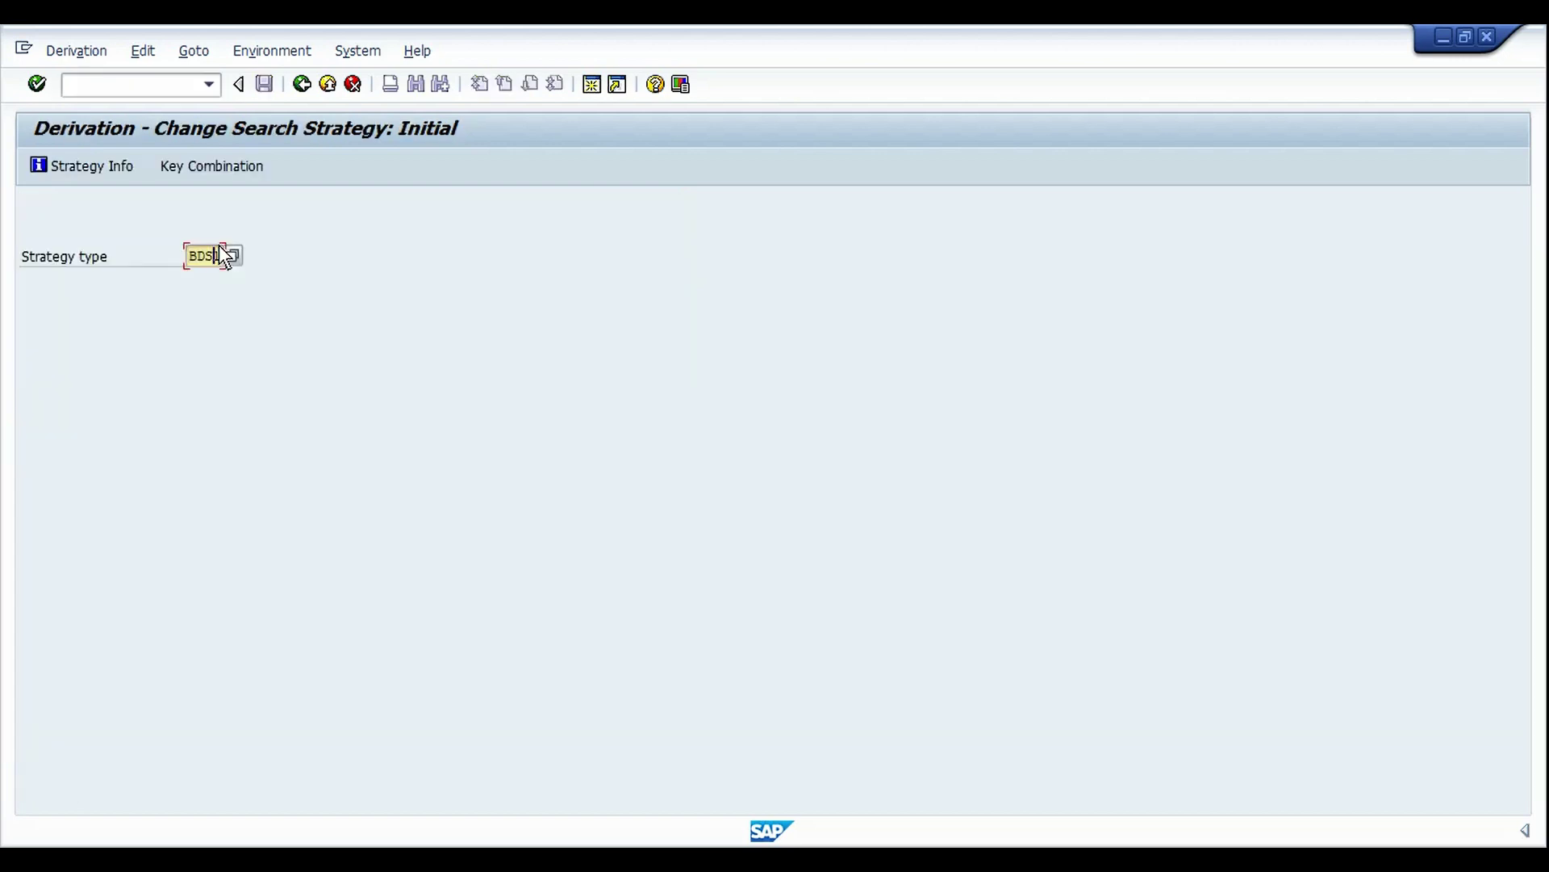
Set the strategy type to BDR1 and choose Material Number as its key combination.
key(BackSpace)
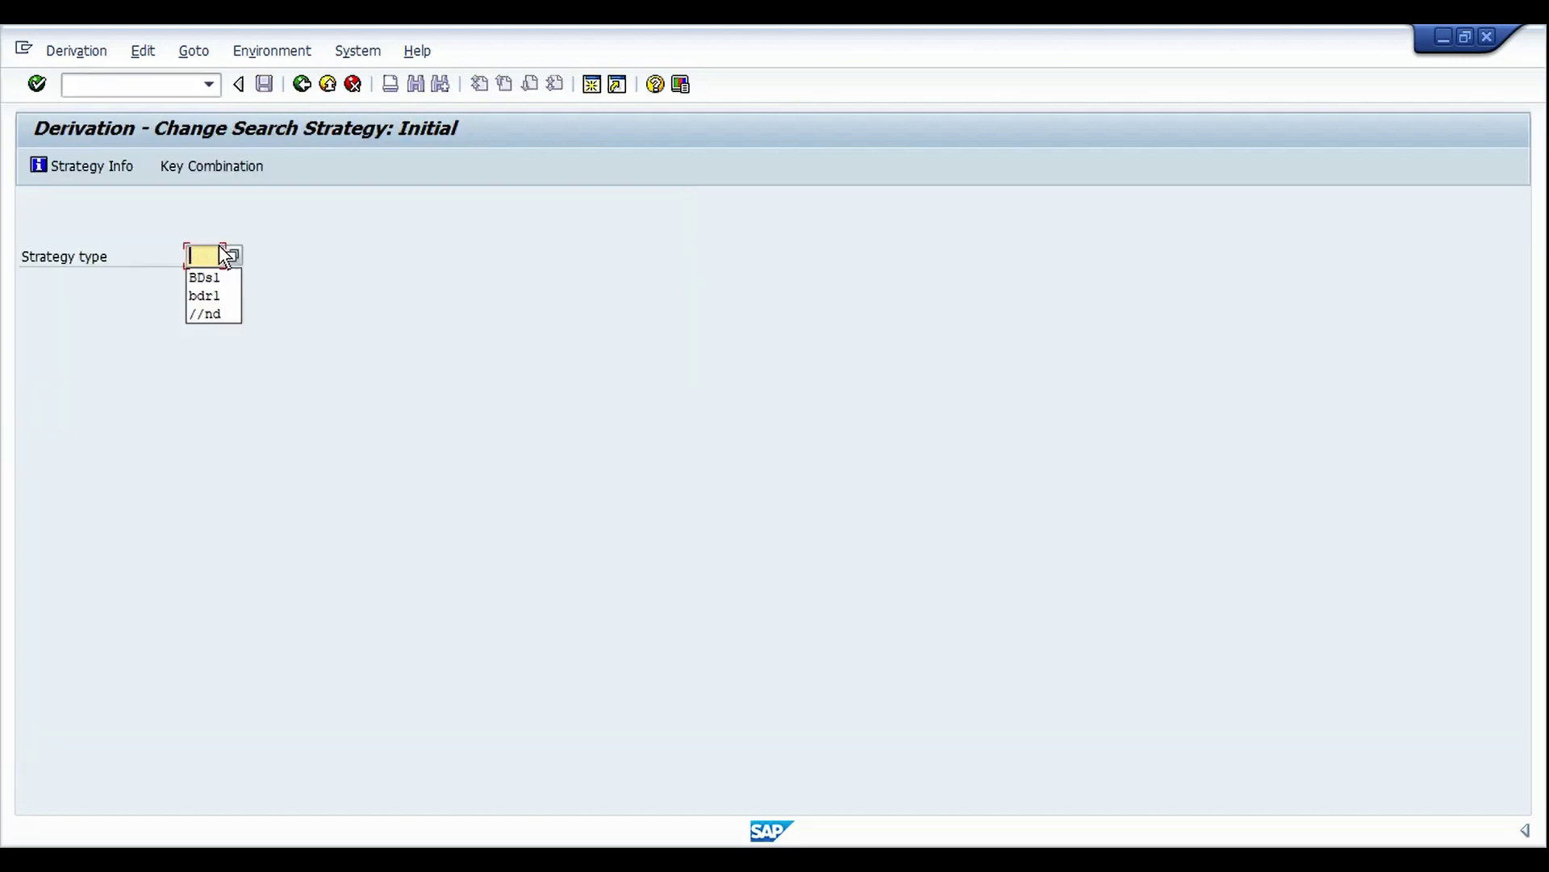
key(Down)
key(Down)
key(Return)
key(Return)
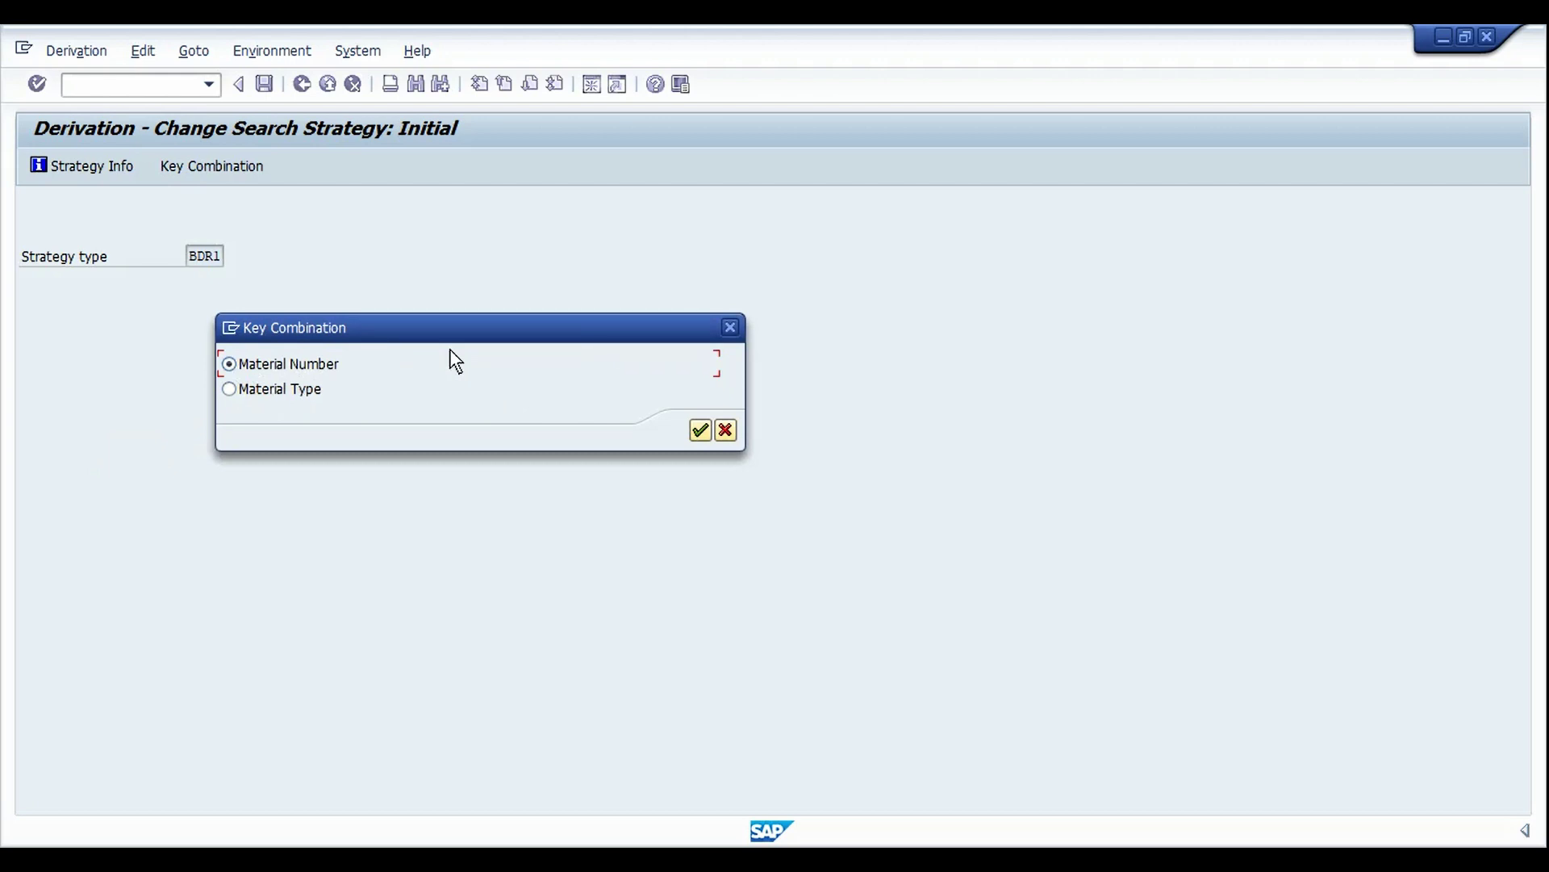
click(229, 390)
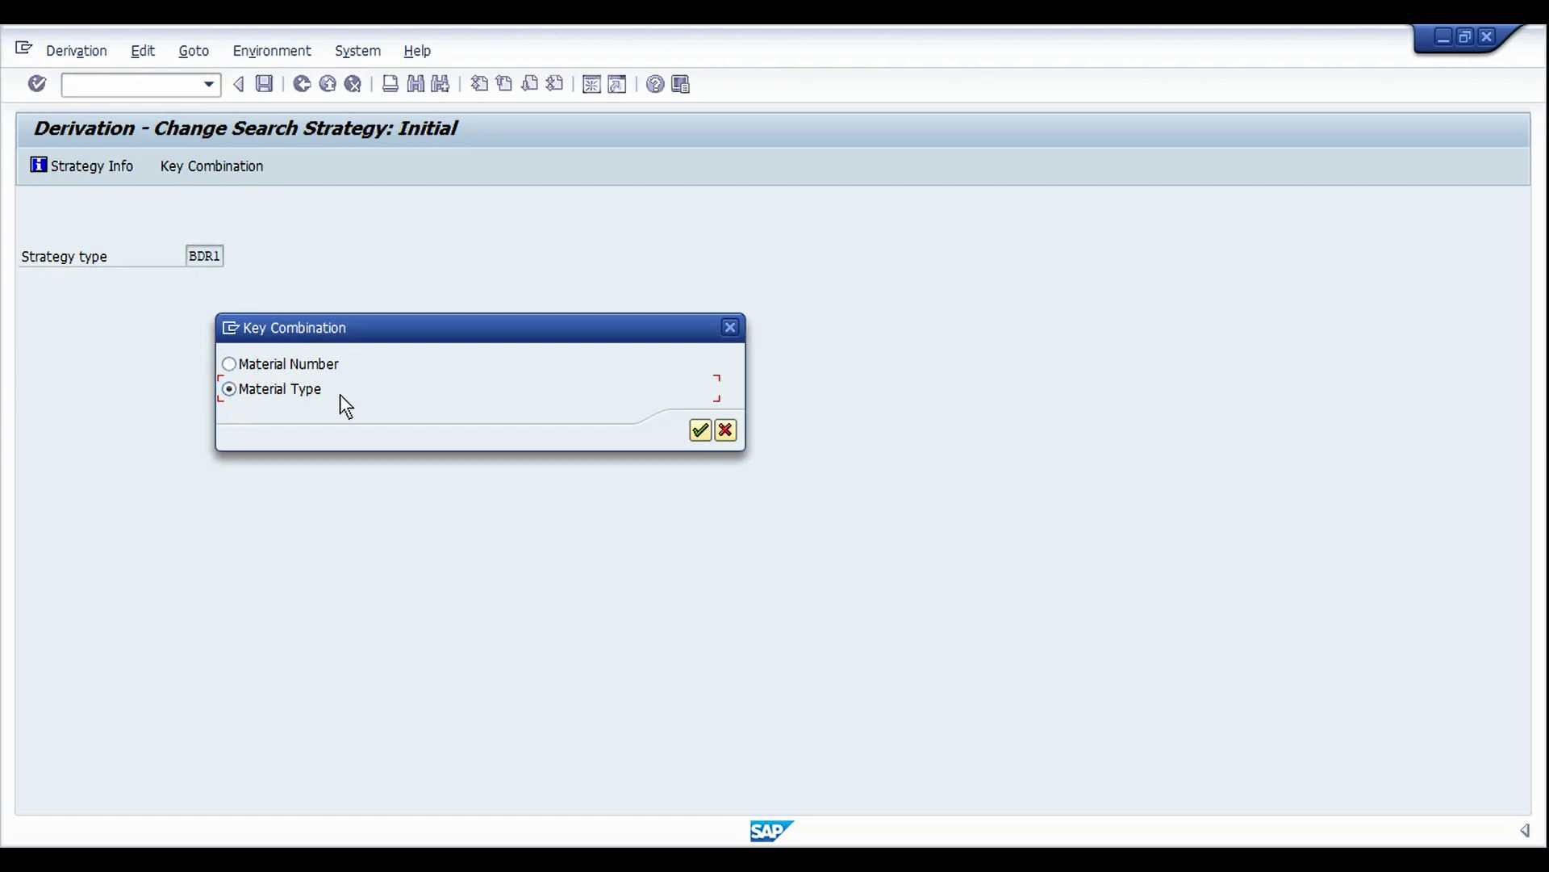
click(273, 365)
click(700, 430)
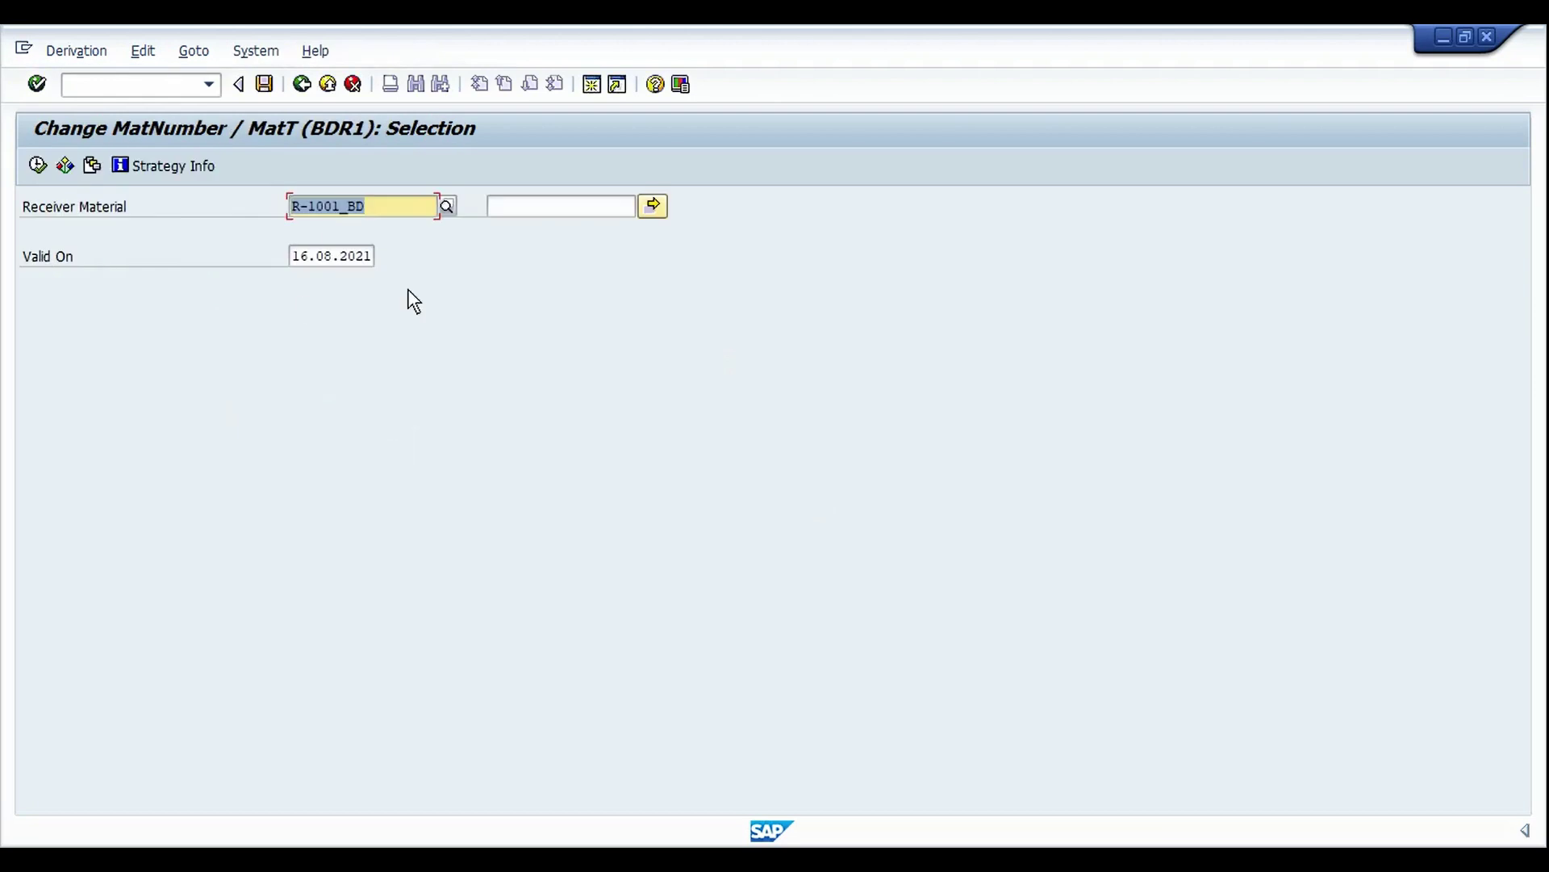
Set the receiver material to F-101, execute the selection and open the details of its entry.
key(BackSpace)
text(F-101)
click(38, 166)
click(26, 329)
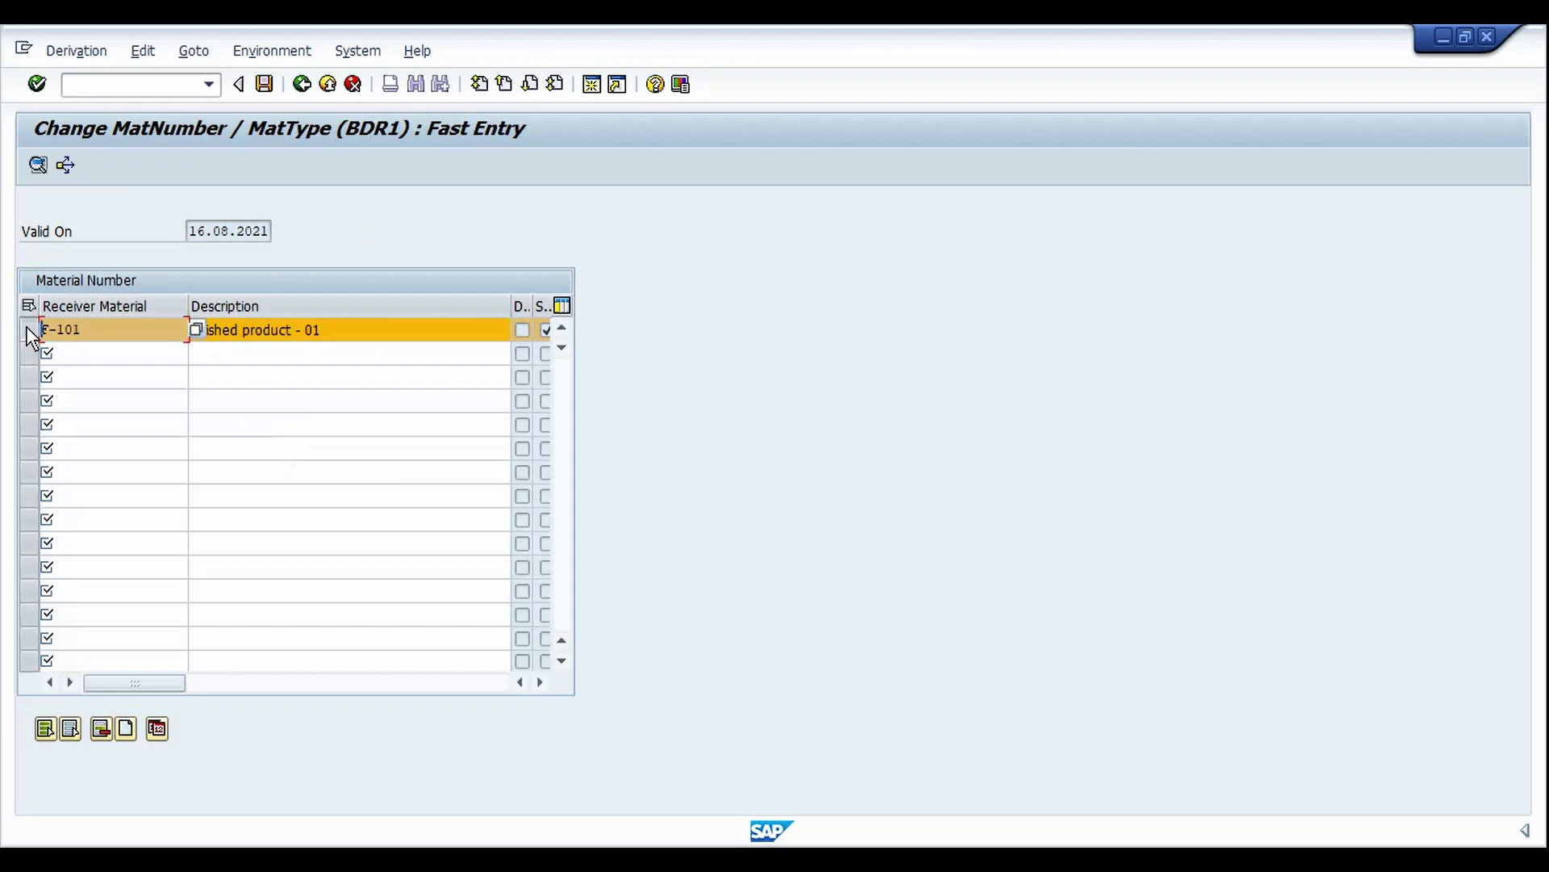
click(38, 166)
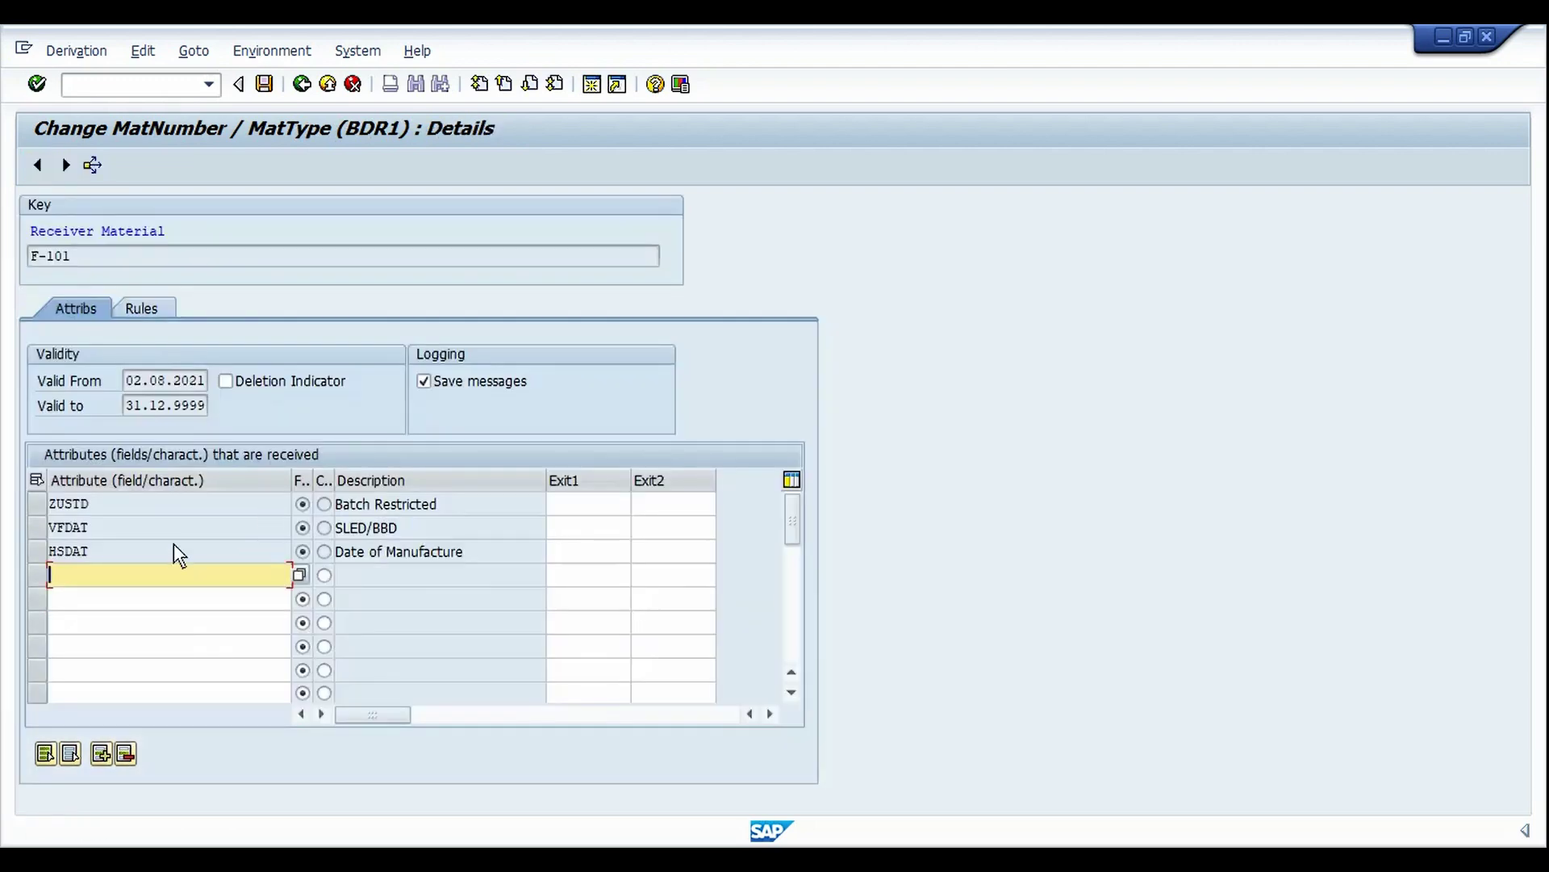
Review the attributes received by F-101: ZUSTD, VFDAT and HSDAT, with their descriptions.
click(502, 502)
click(462, 531)
click(477, 546)
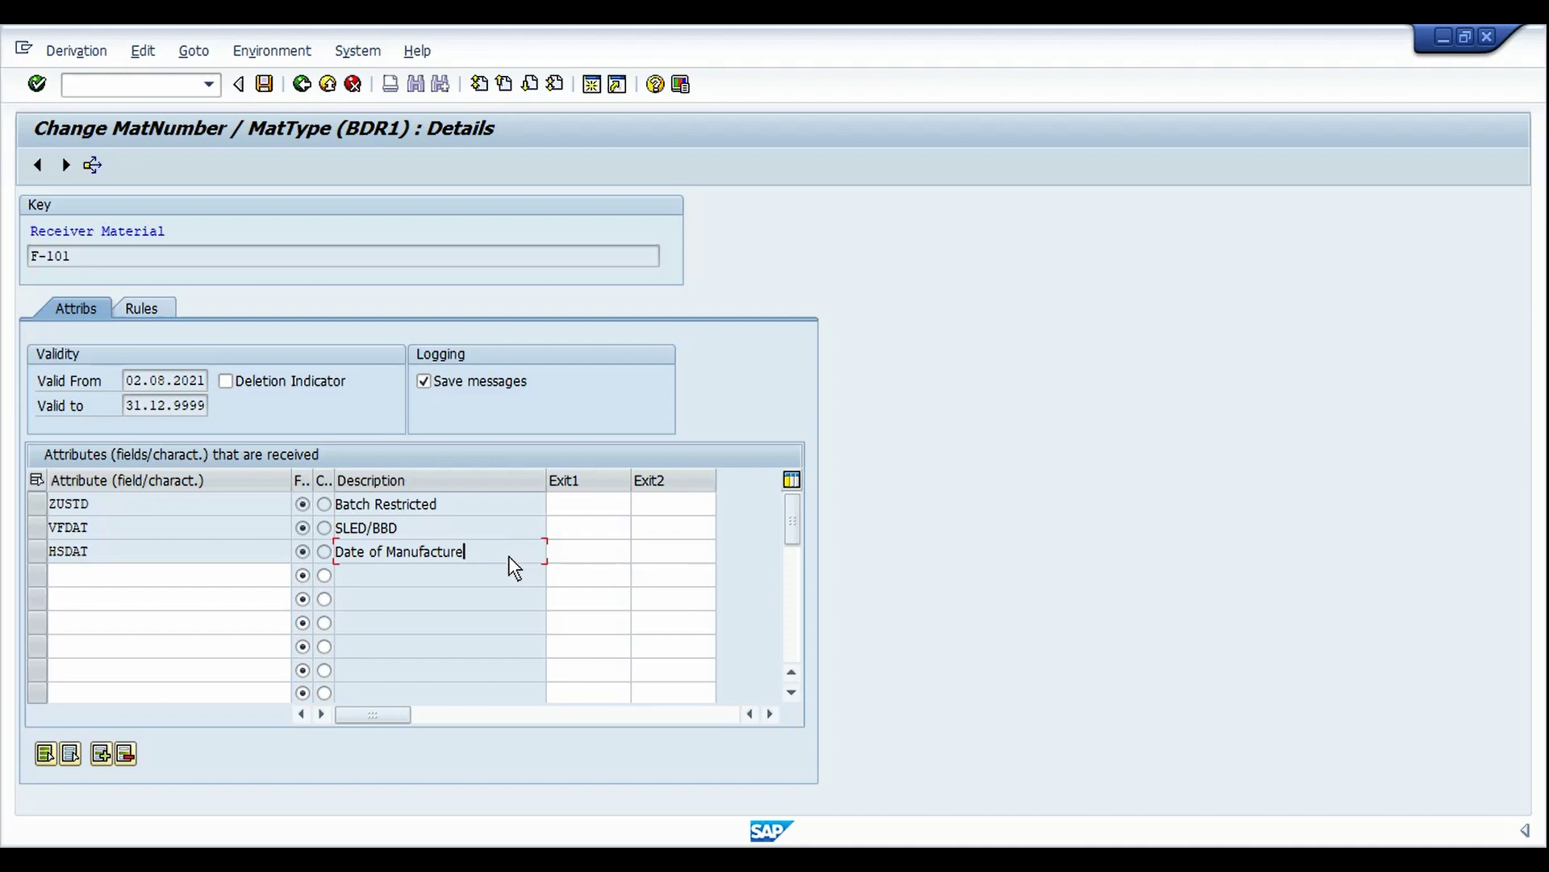
click(181, 533)
click(172, 505)
click(196, 531)
click(154, 554)
click(425, 539)
Start a new process order for material F-101 in plant 3000 with transaction COR1.
key(ctrl+slash)
text(/ncor1)
key(Return)
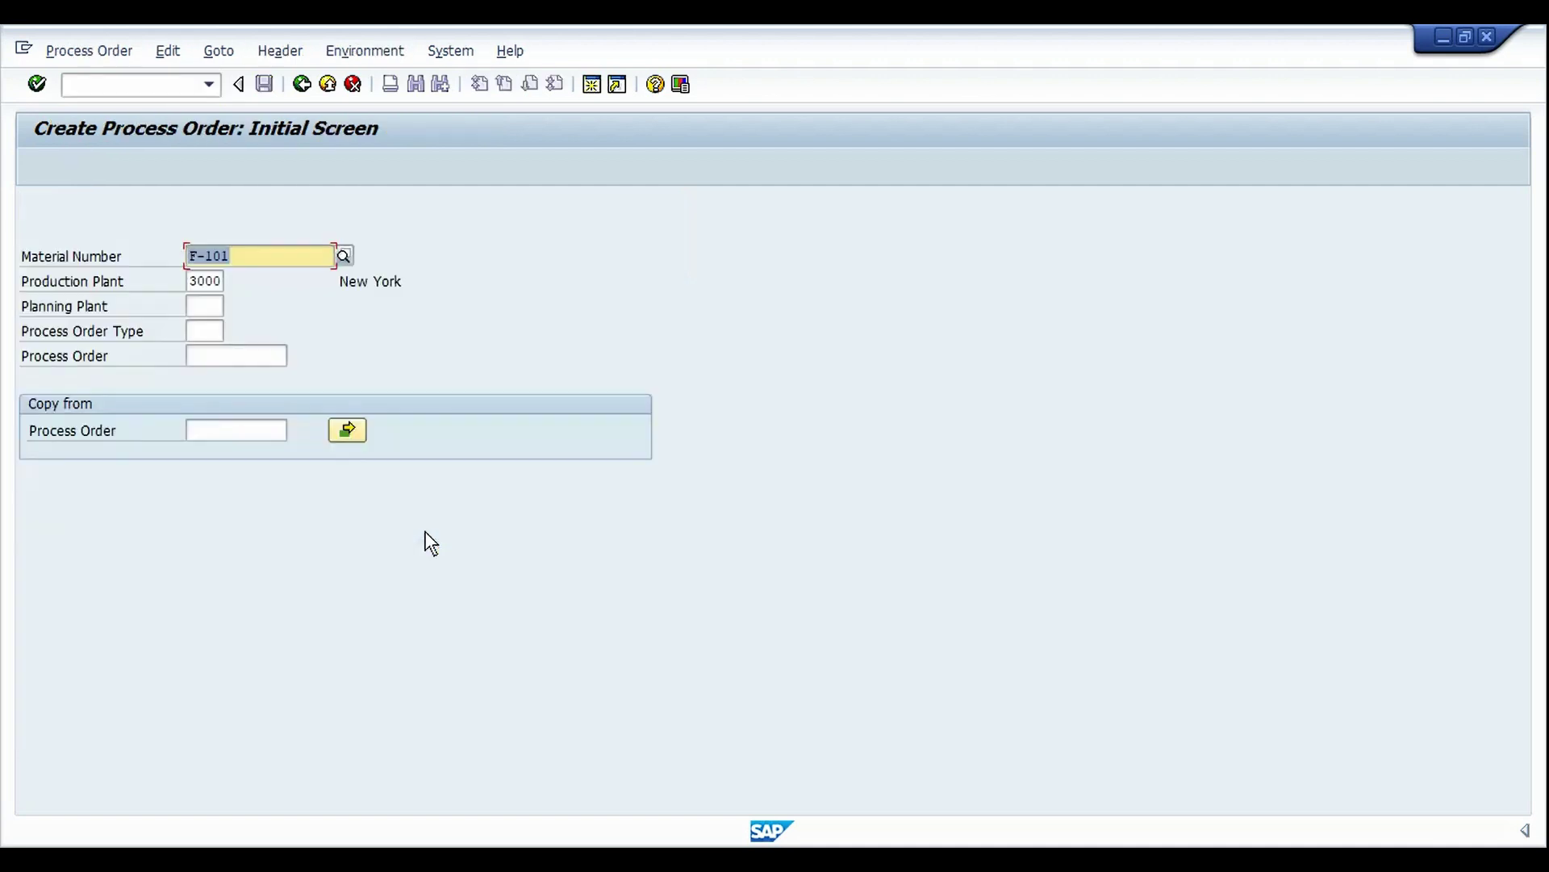
key(Return)
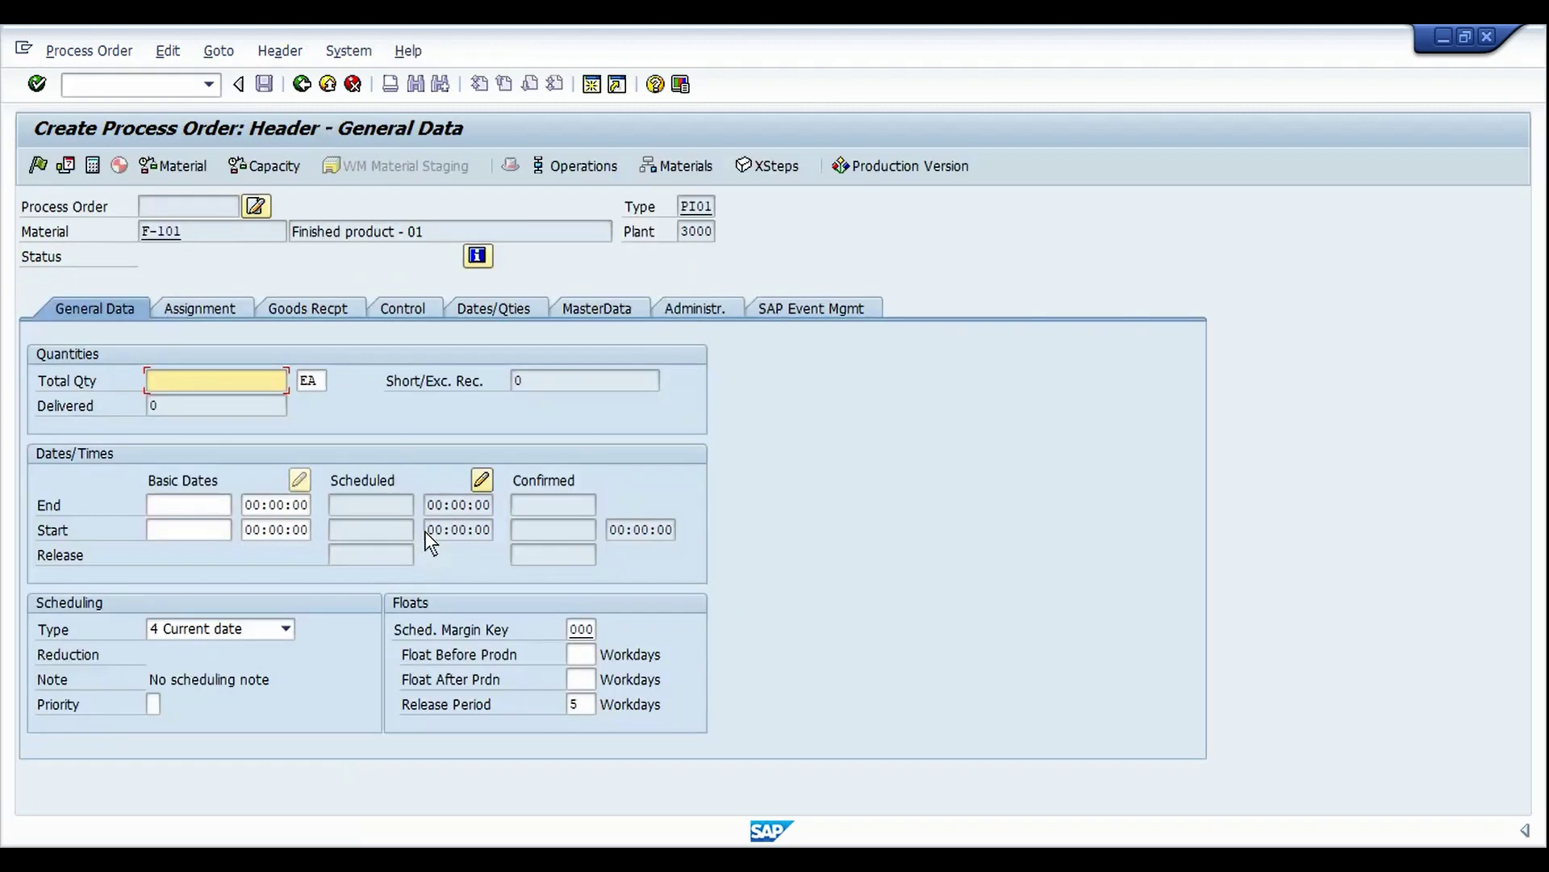
Set the process order's total quantity to 100 EA and schedule it from the current date.
text(10)
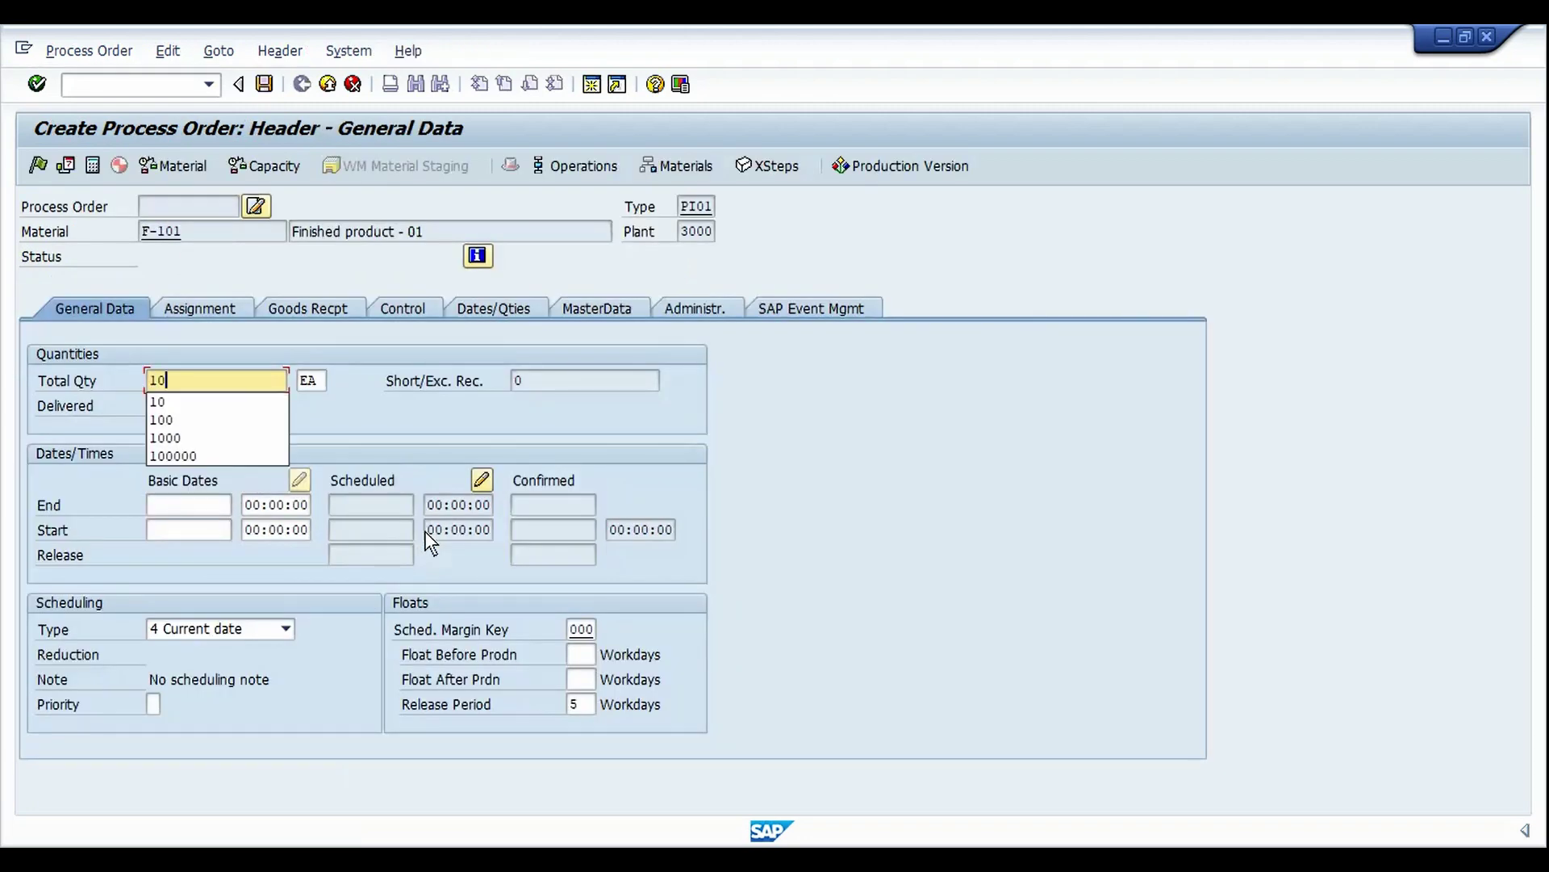
text(0)
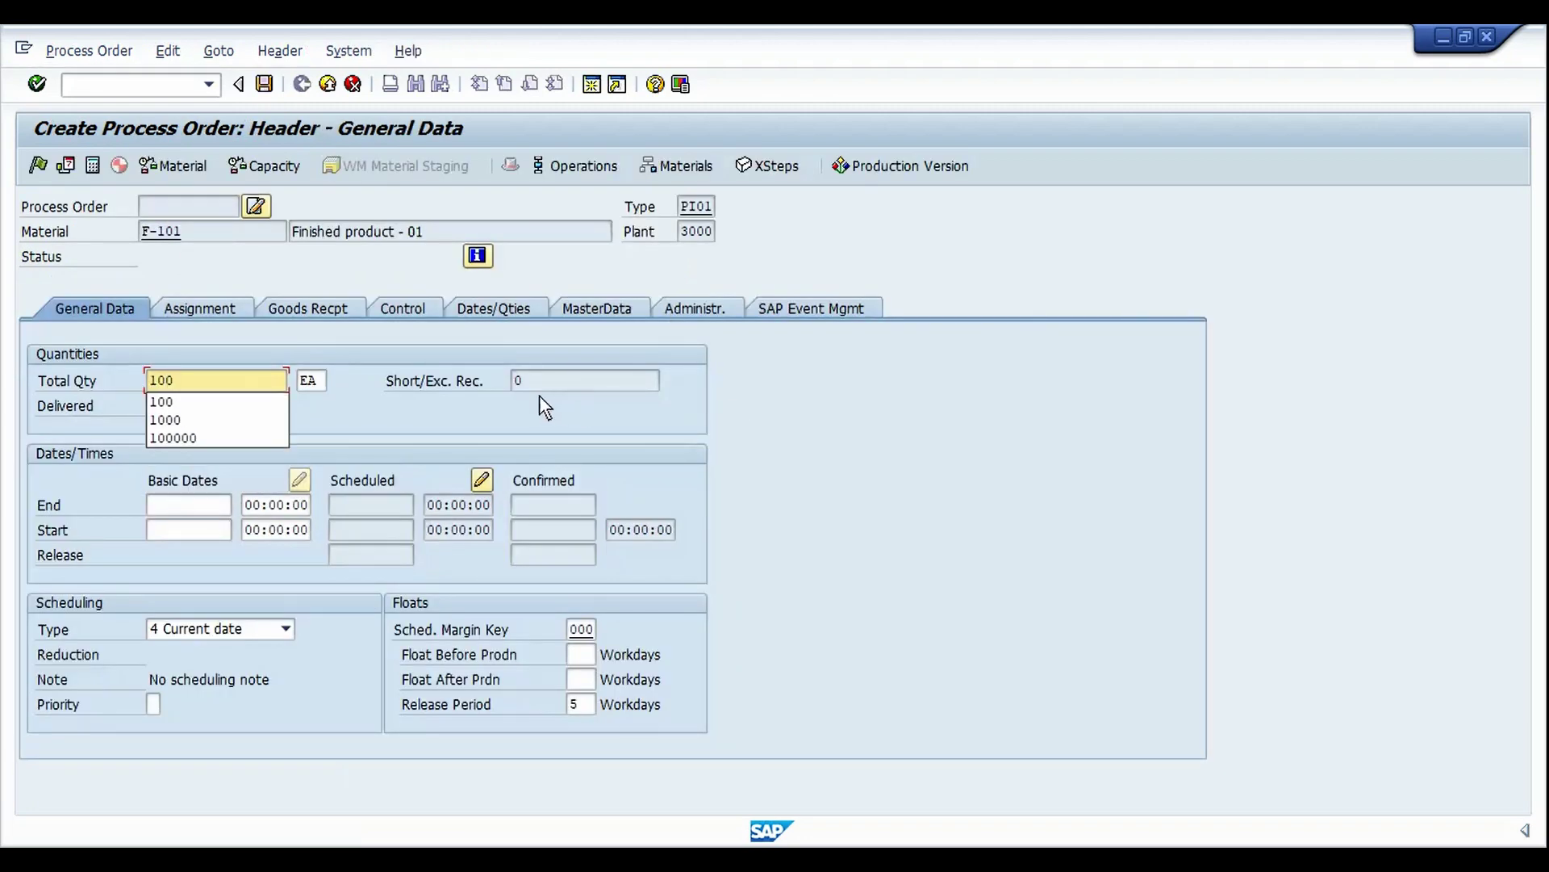
click(226, 401)
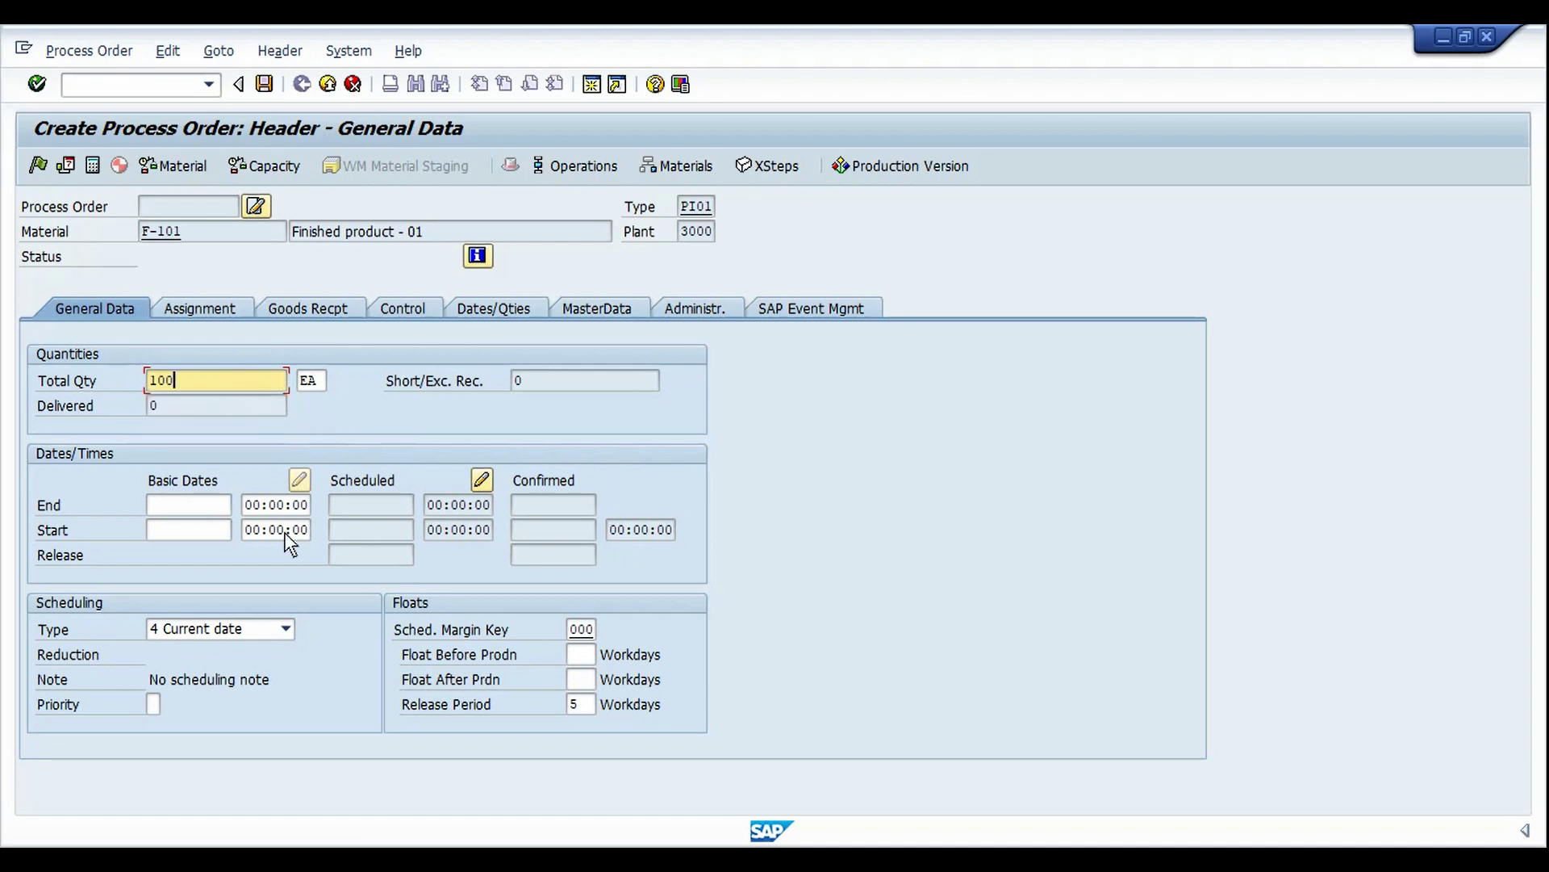
key(Return)
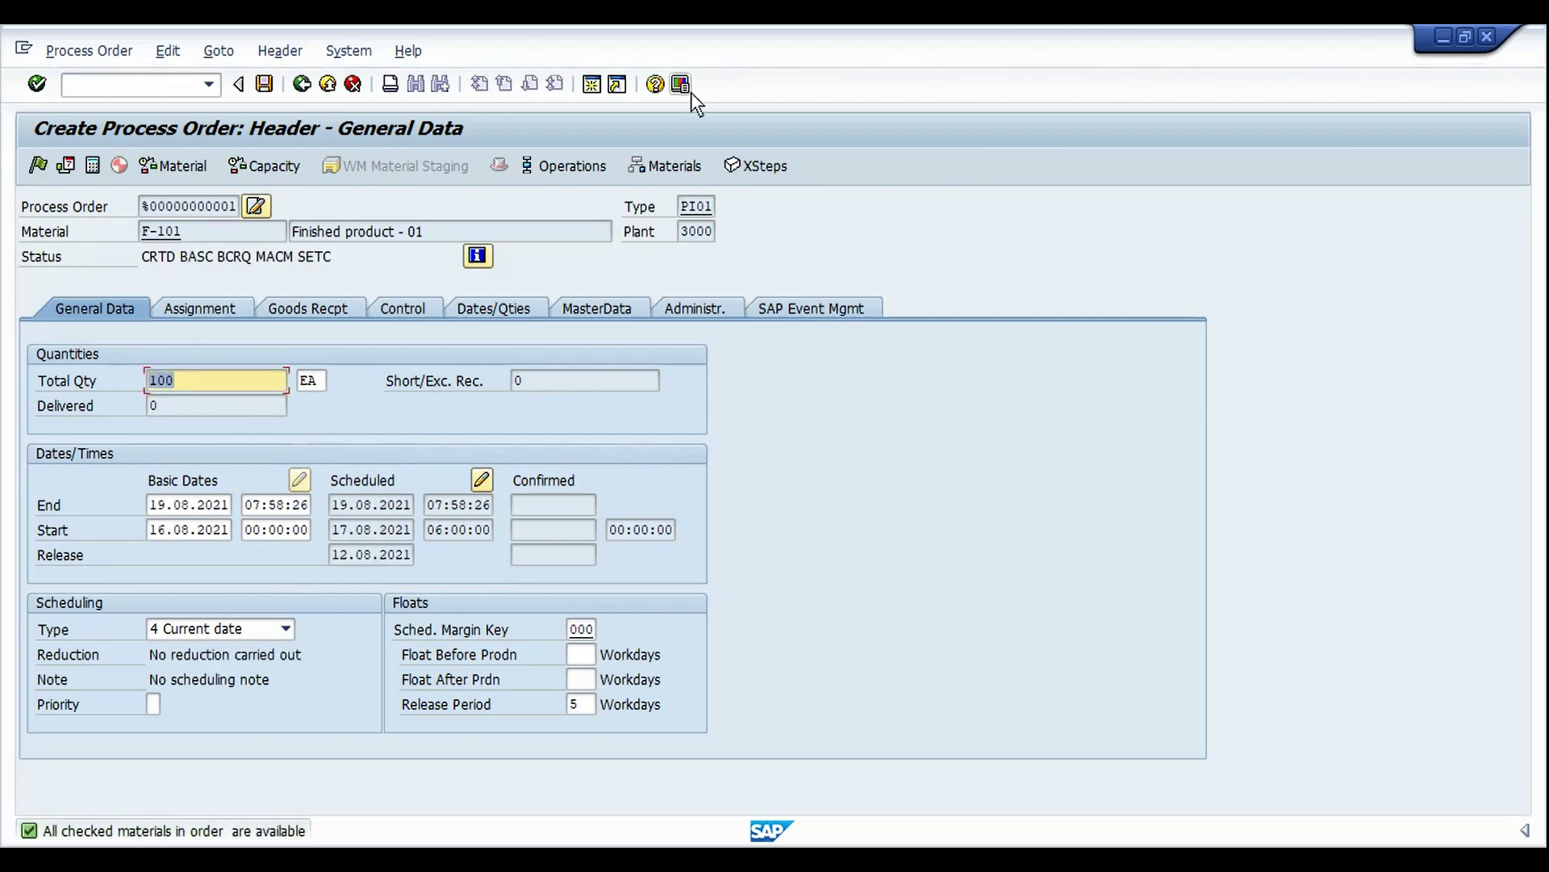
Assign batch BATCH_BD to component R-1001_BD in the process order's material list.
click(638, 163)
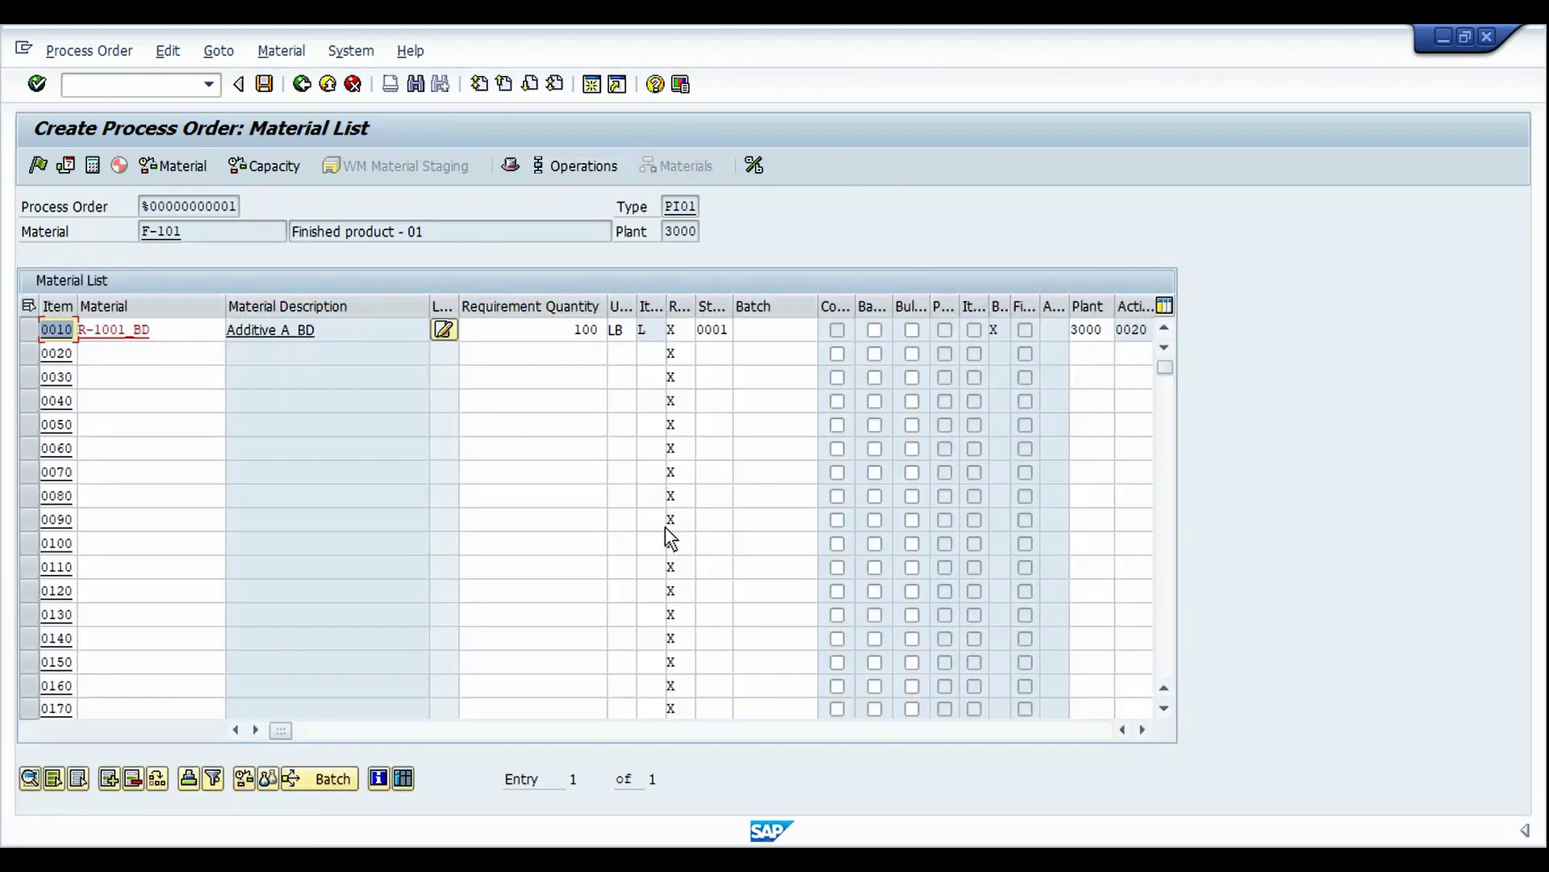
click(137, 333)
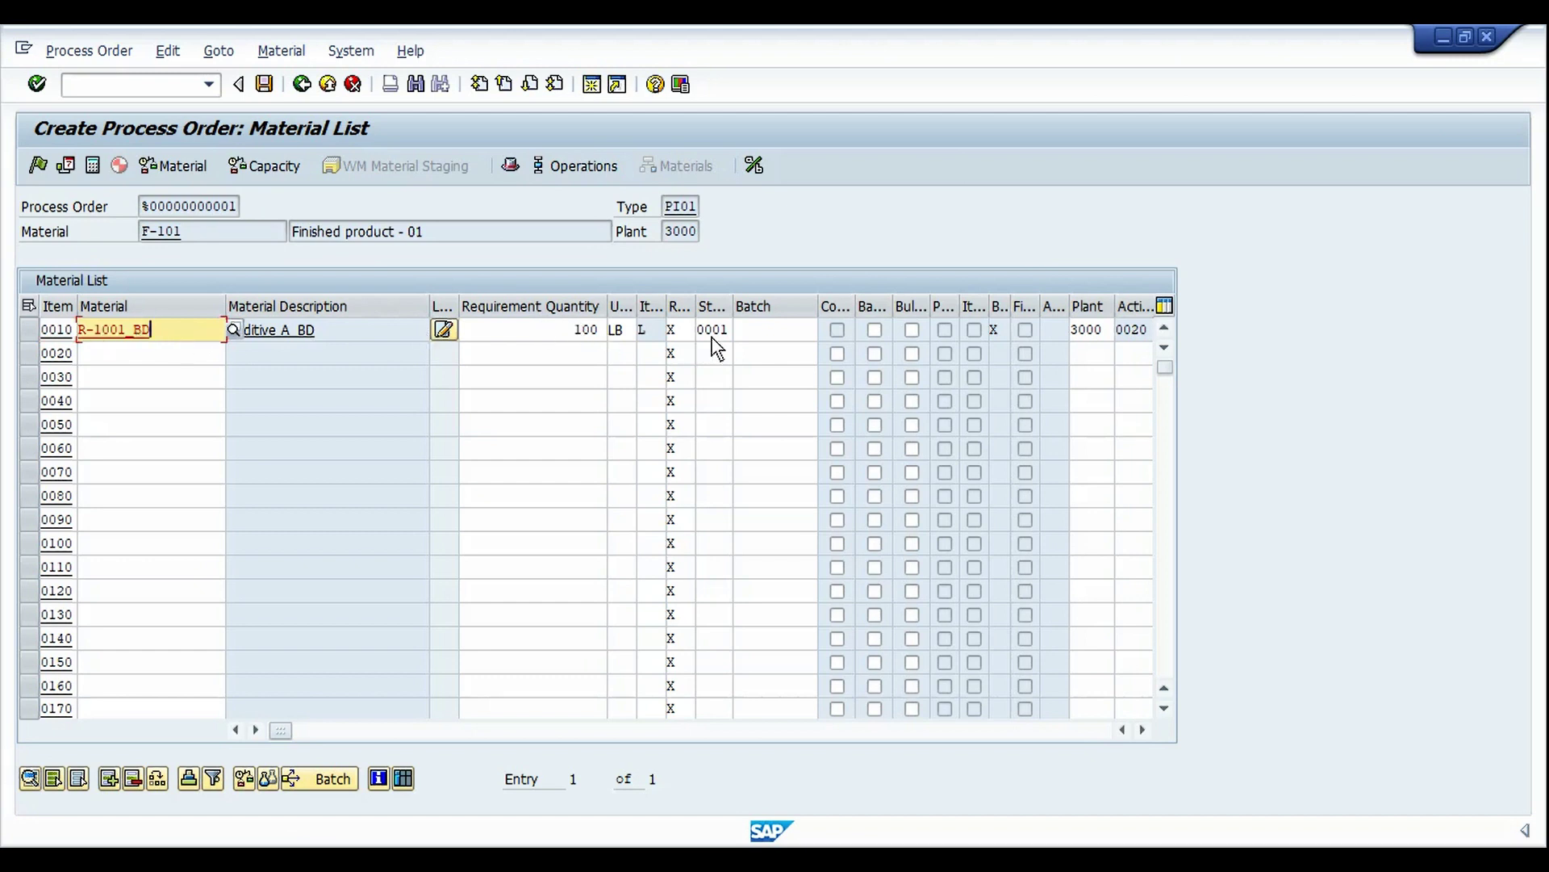
click(792, 333)
key(BackSpace)
key(Down)
key(Return)
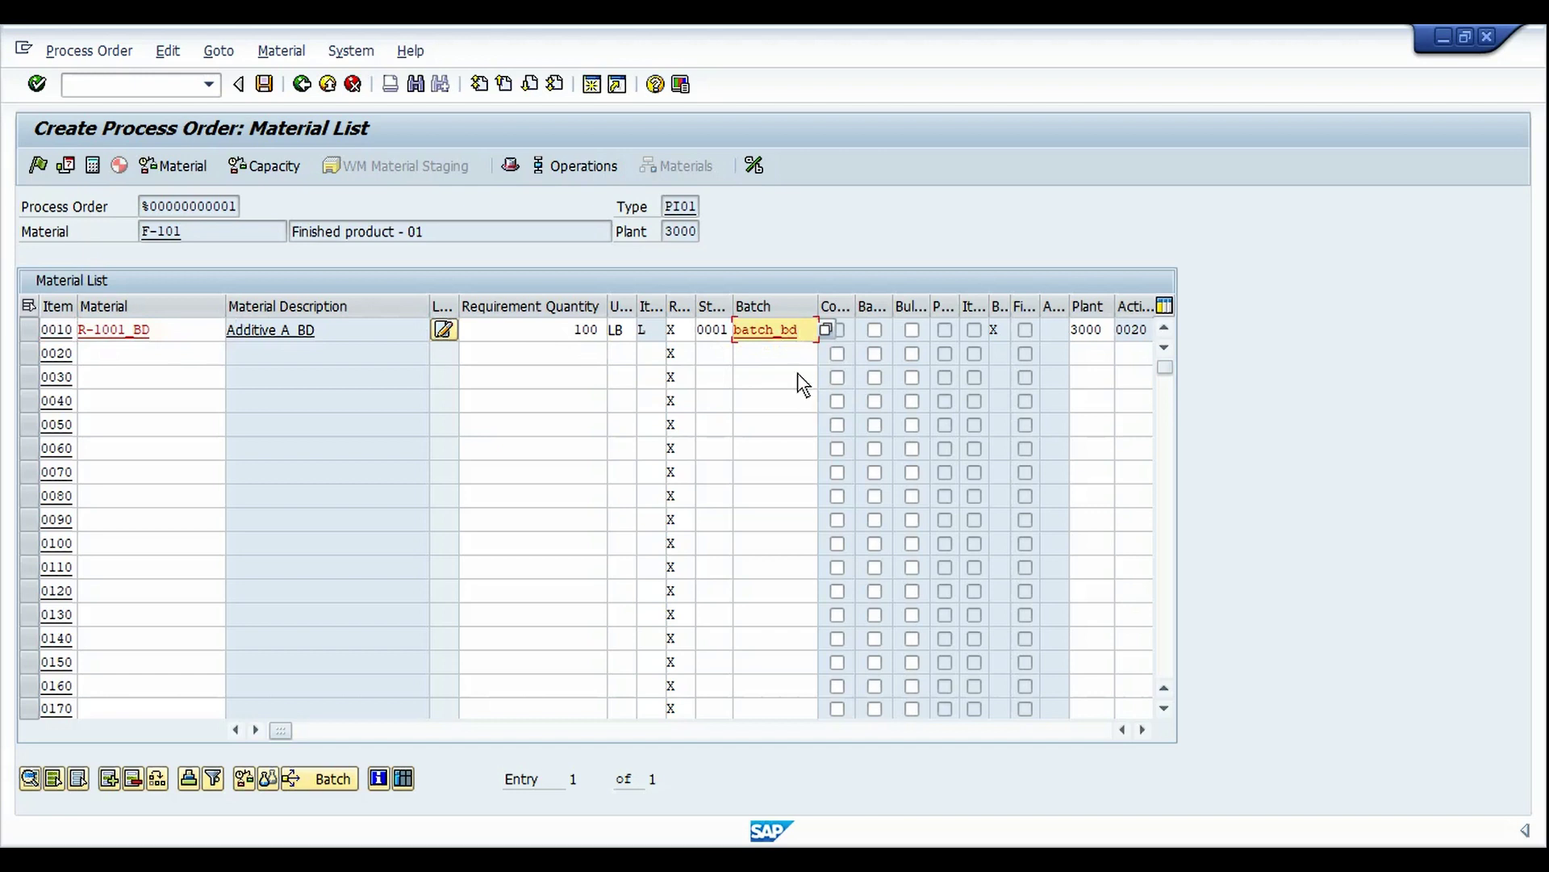
key(Return)
click(802, 334)
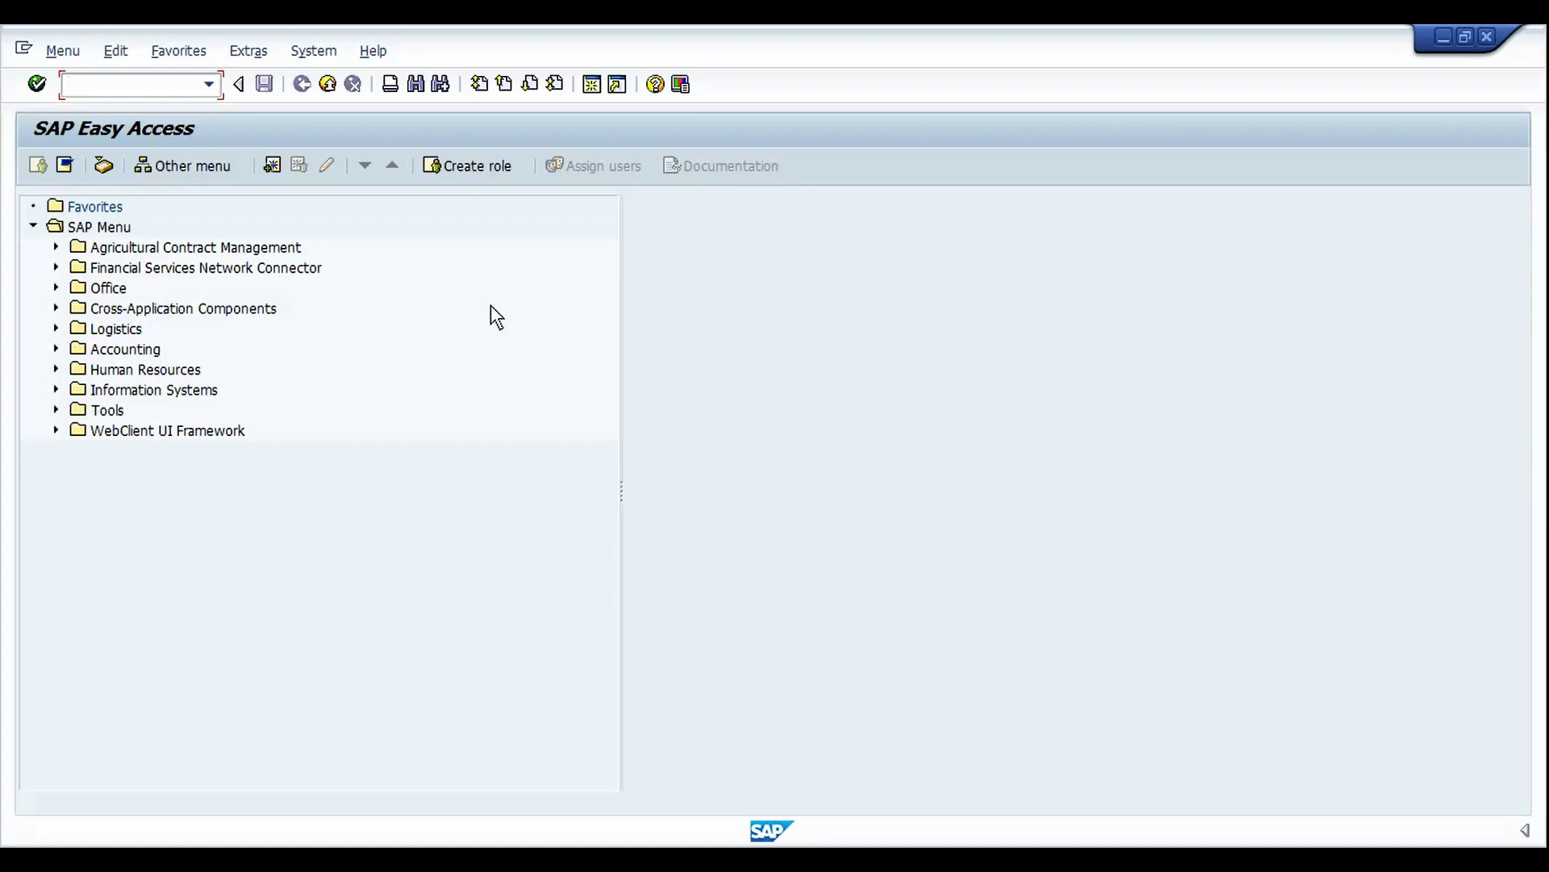
Display the stock overview of material R-1001_BD in another session with transaction MMBE.
text(mmbe)
key(Return)
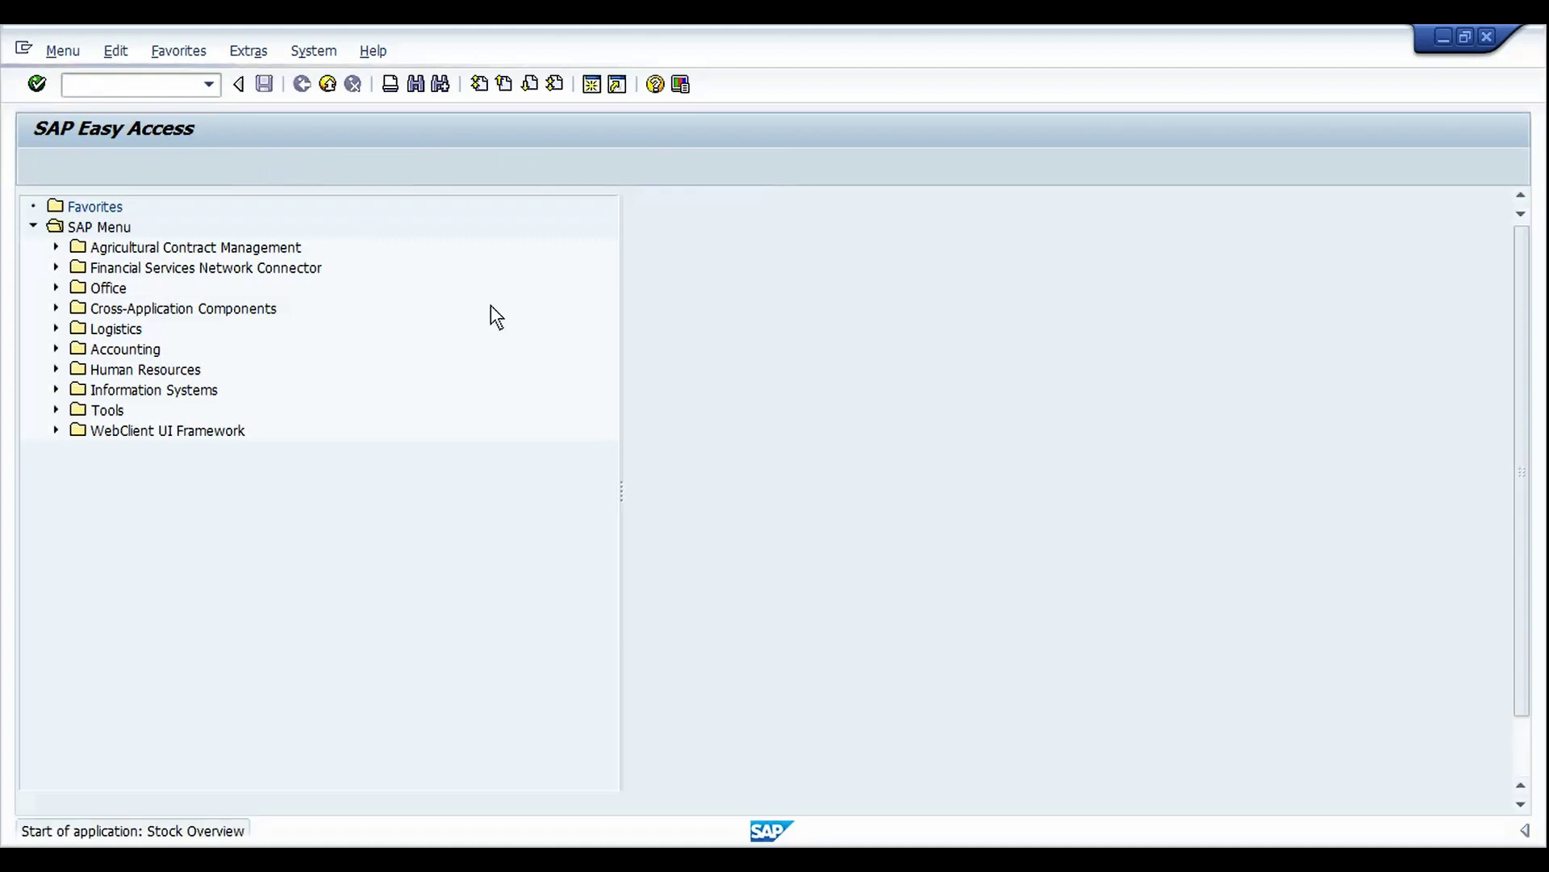
key(BackSpace)
key(Down)
key(Return)
key(F8)
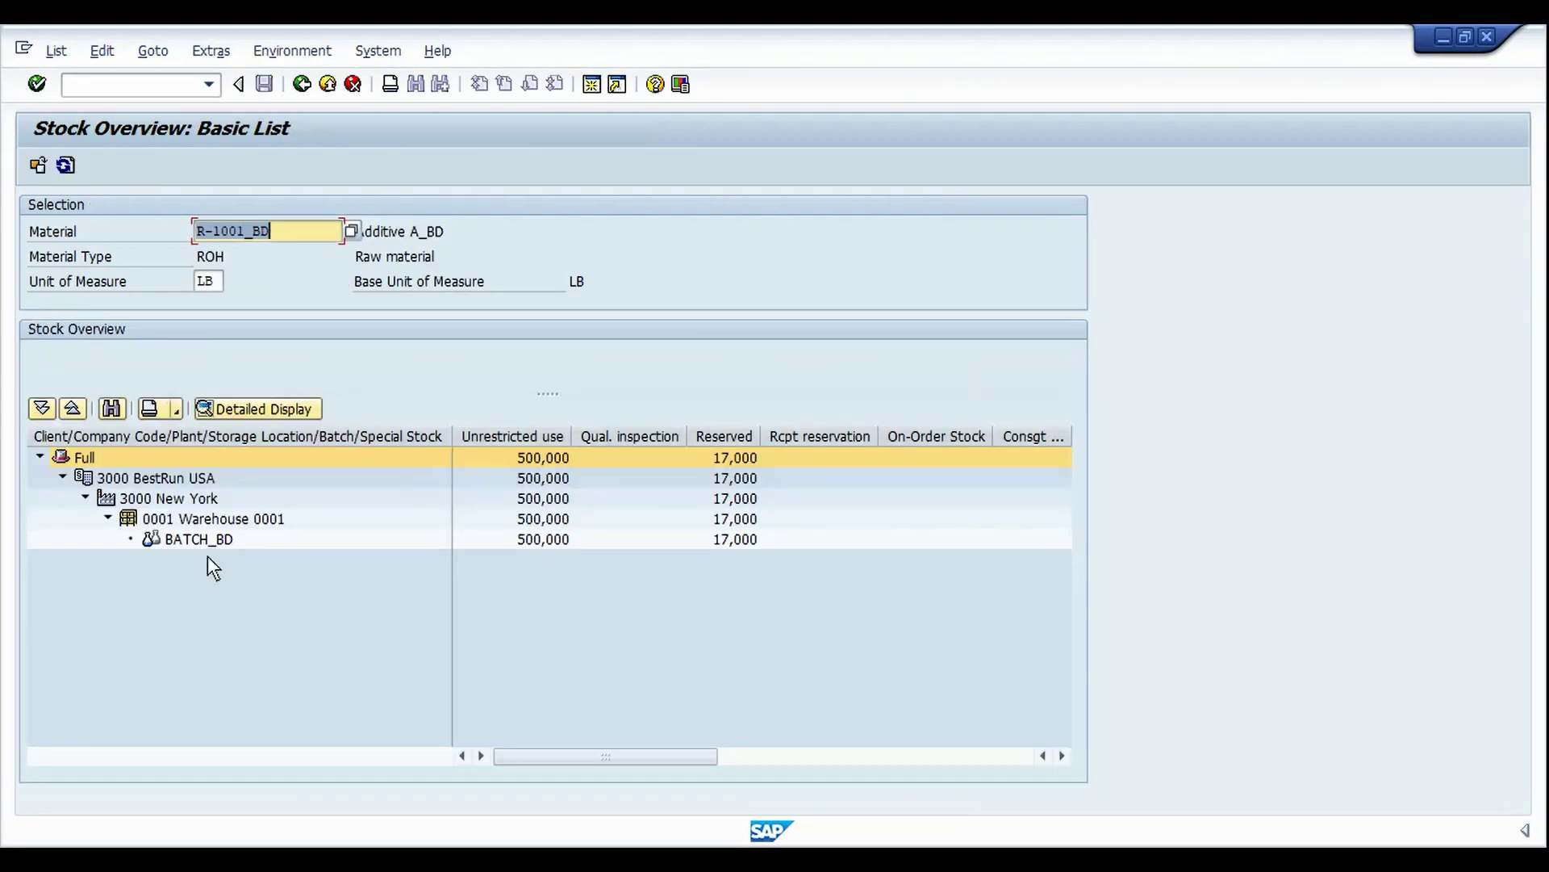
Open the classification of batch BATCH_BD and check its SLED_BD, Date of Manufacture_BD and Batch Restricted values.
click(187, 542)
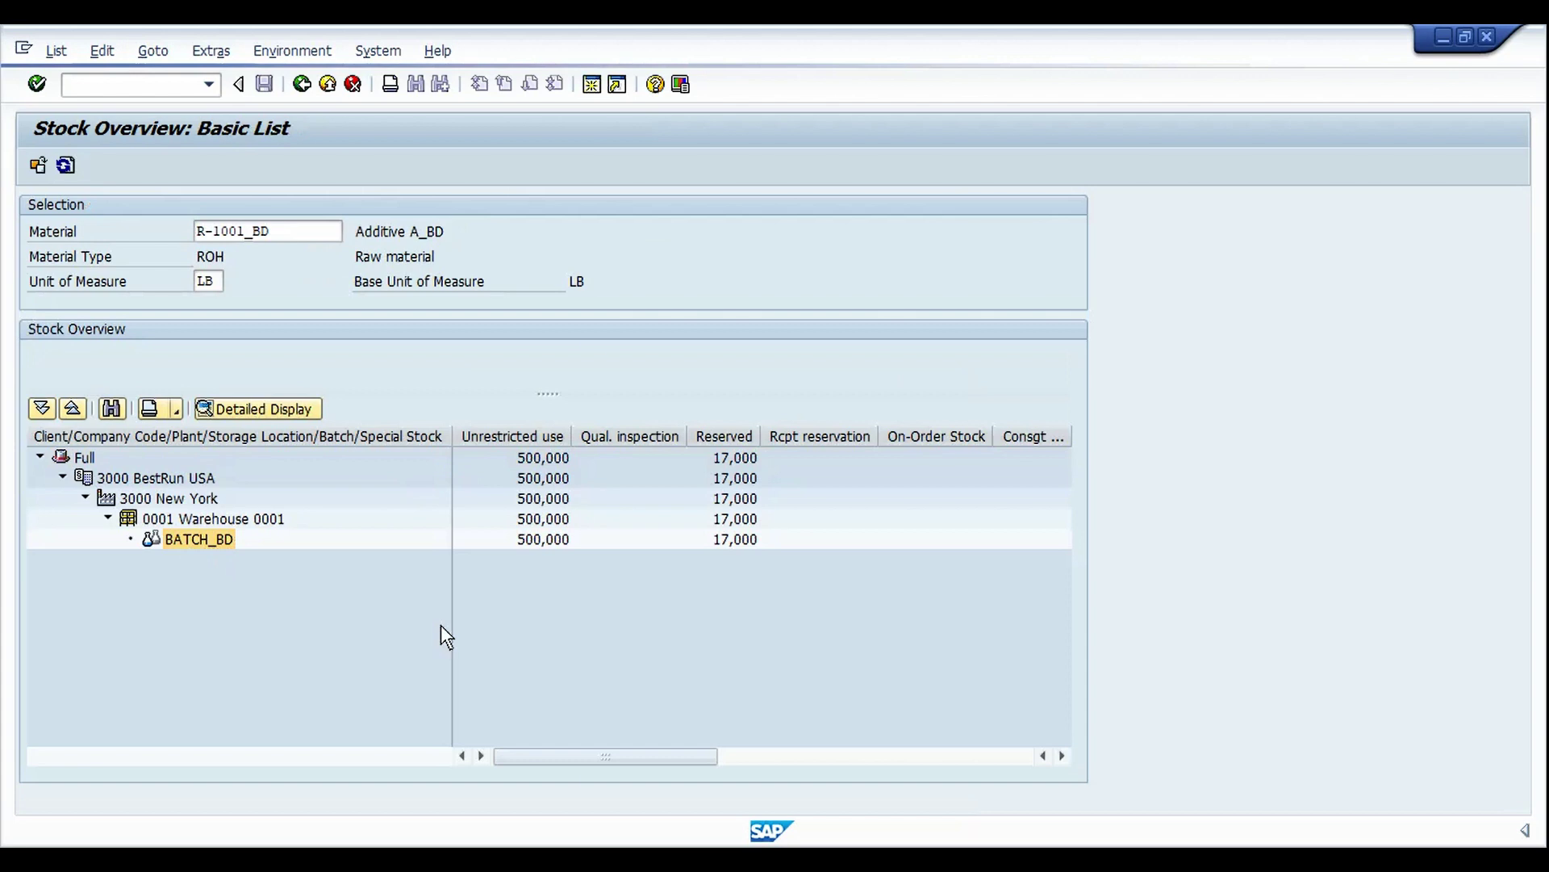
click(520, 803)
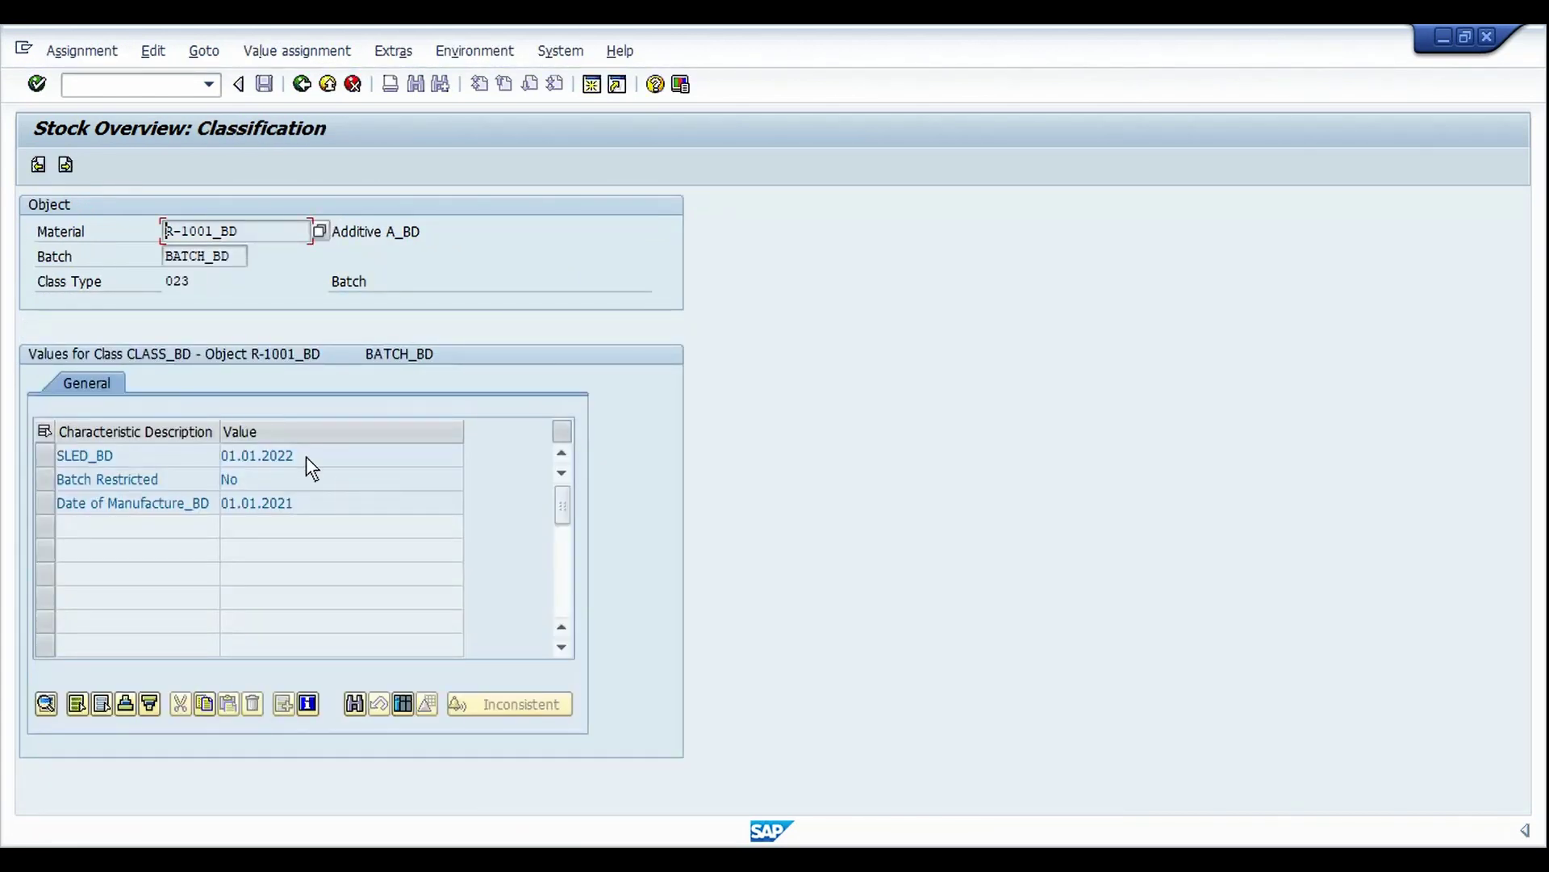
drag(307, 457, 234, 457)
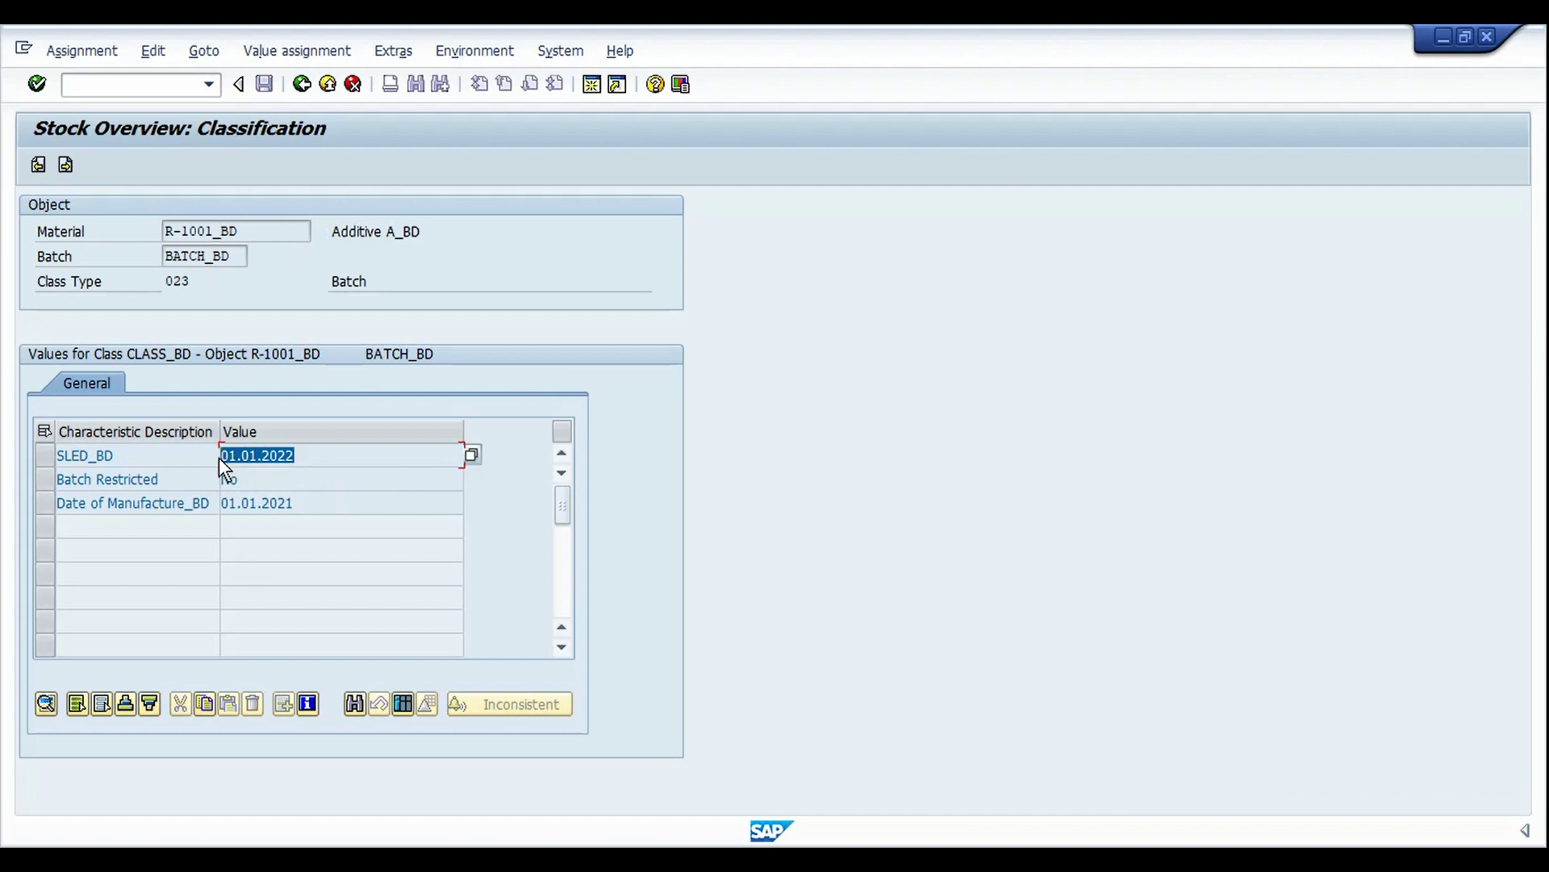
click(289, 508)
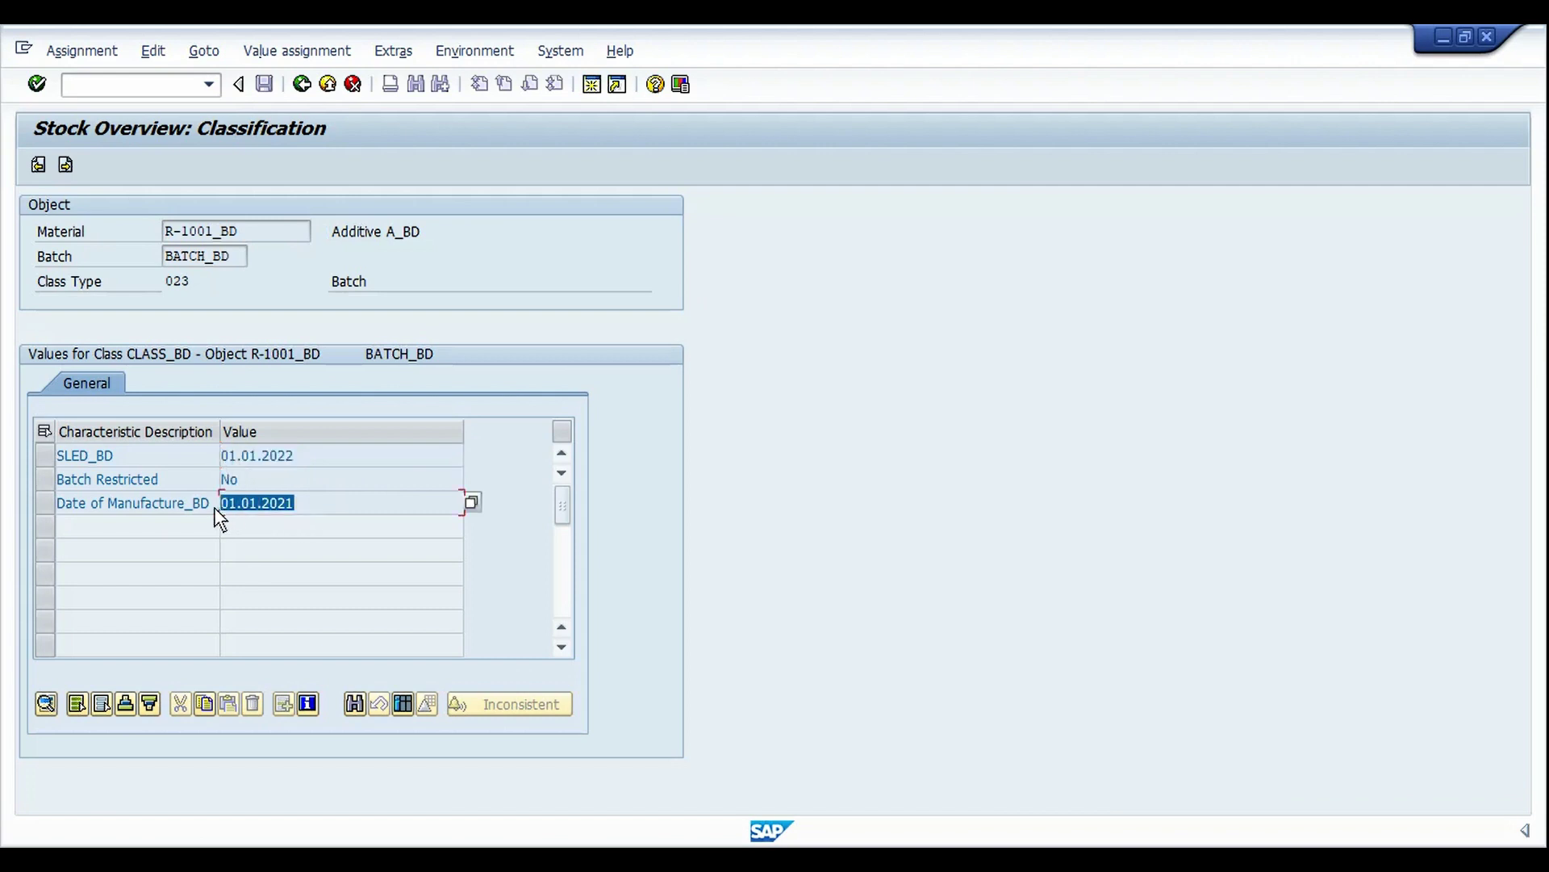
click(162, 477)
click(275, 479)
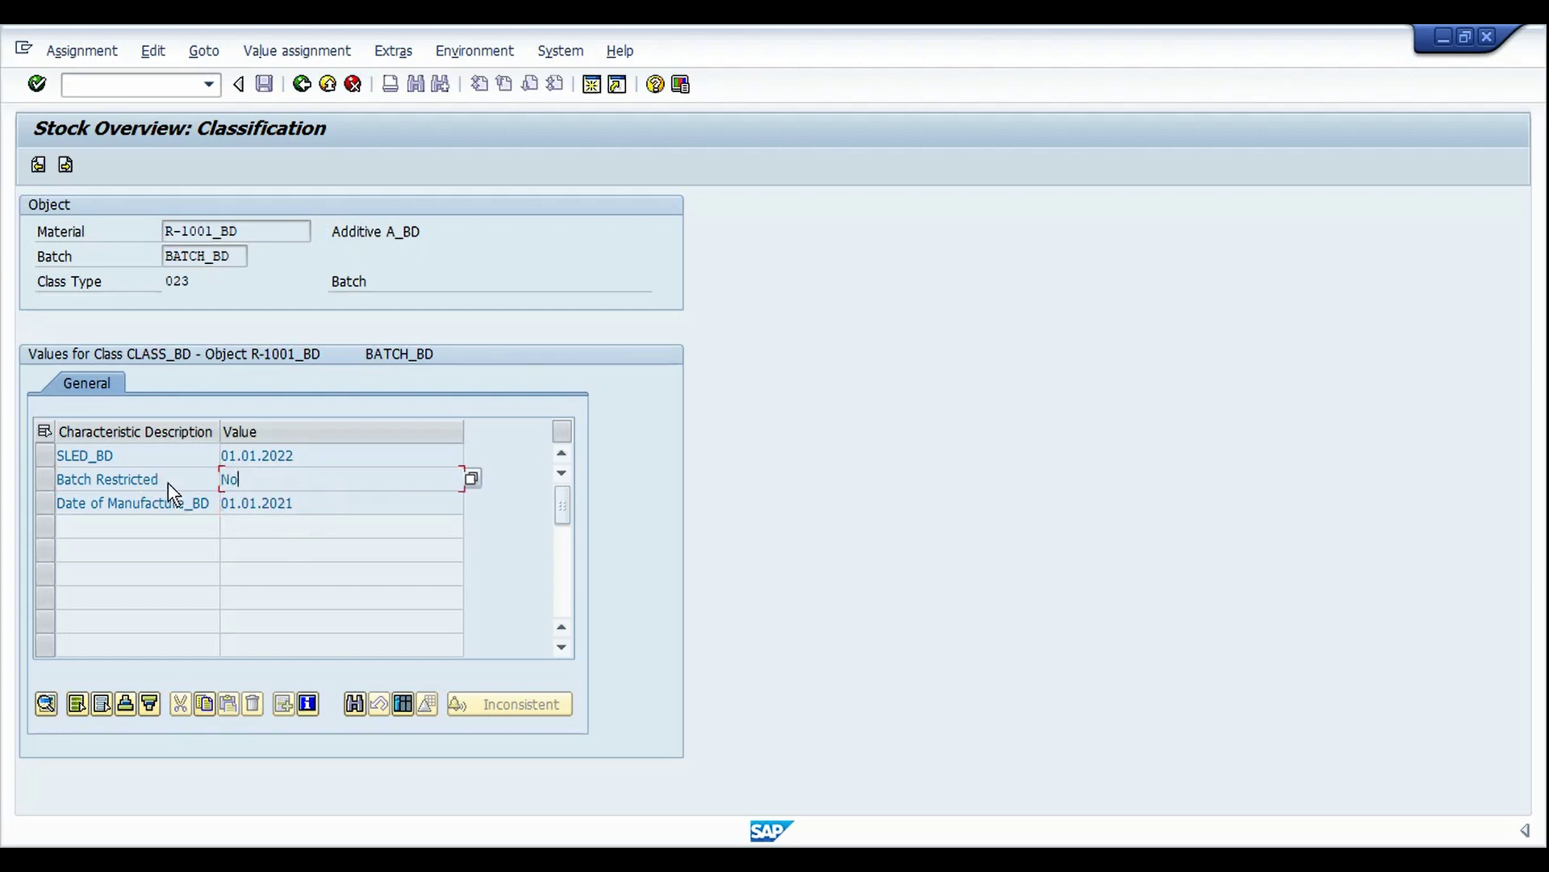
Return to the process order for F-101 and save it despite the cost calculation error.
key(alt+Tab)
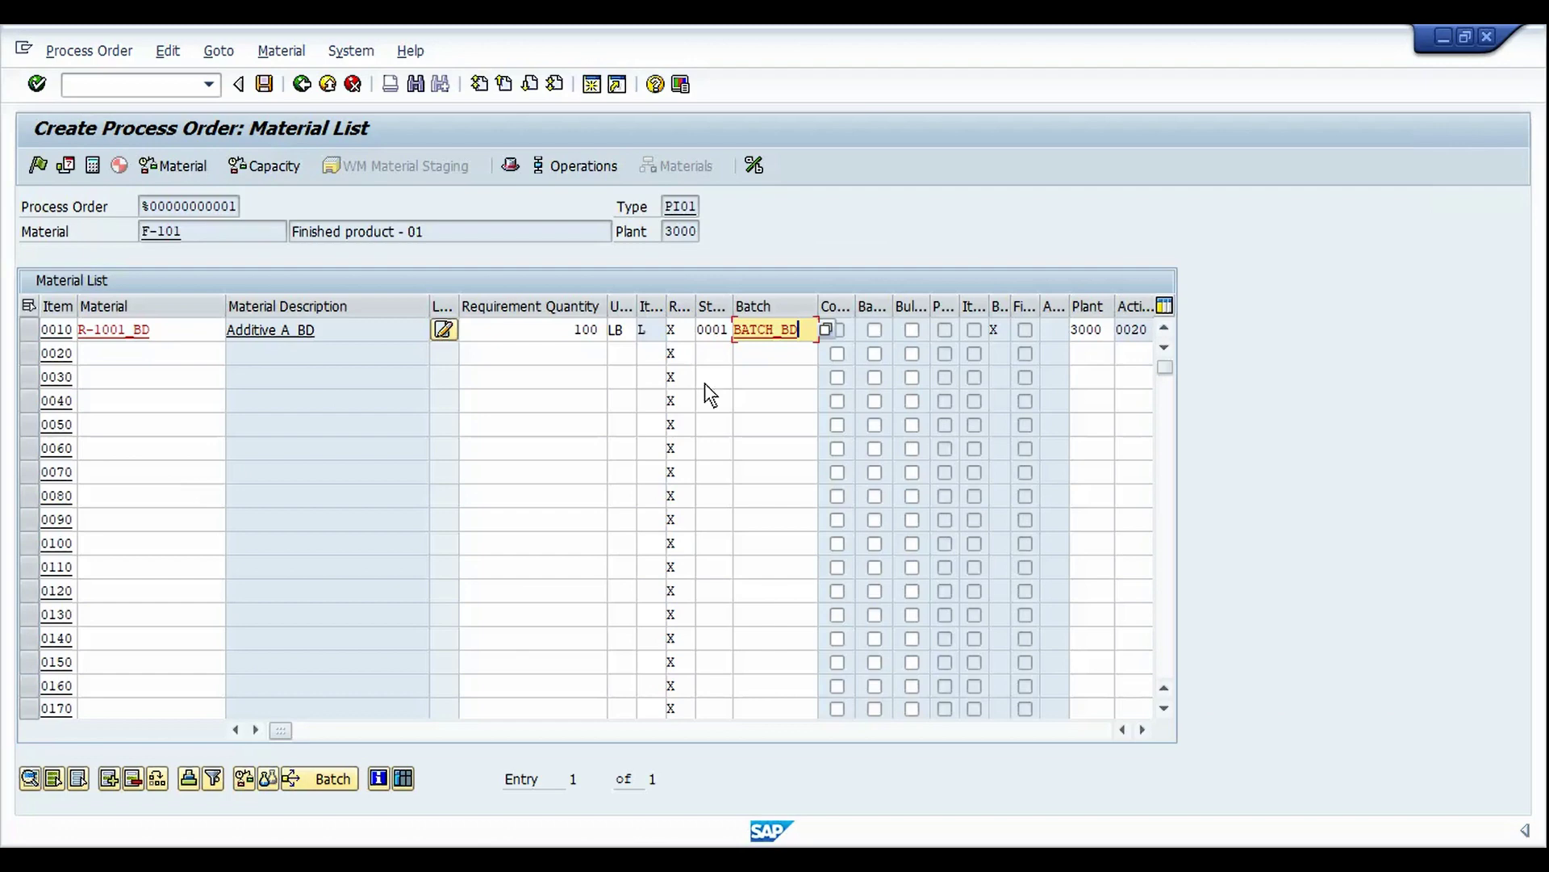
click(510, 166)
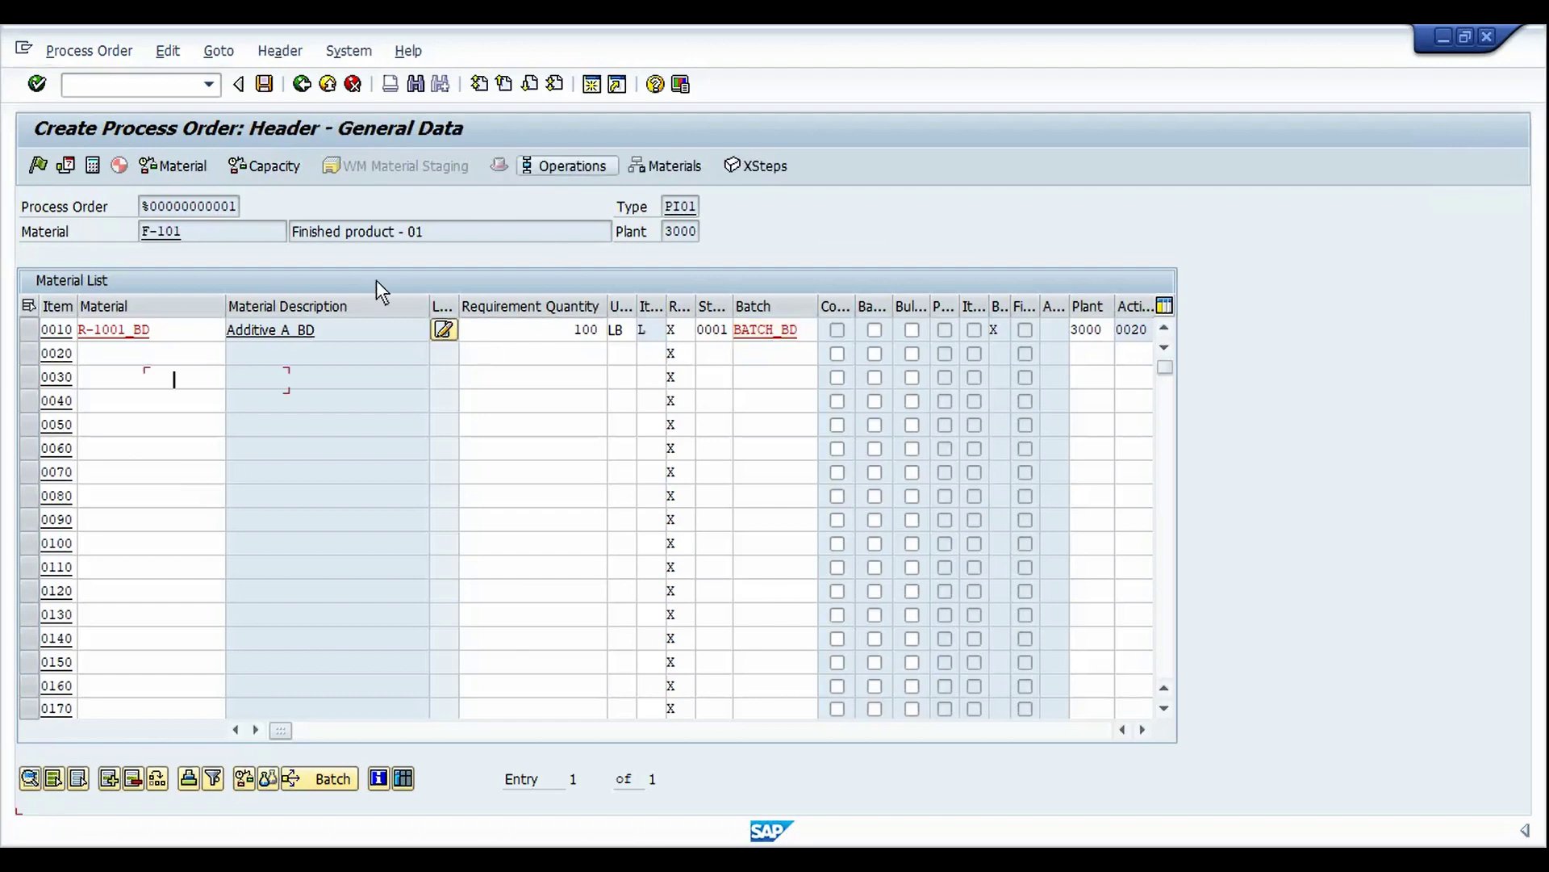
key(ctrl+s)
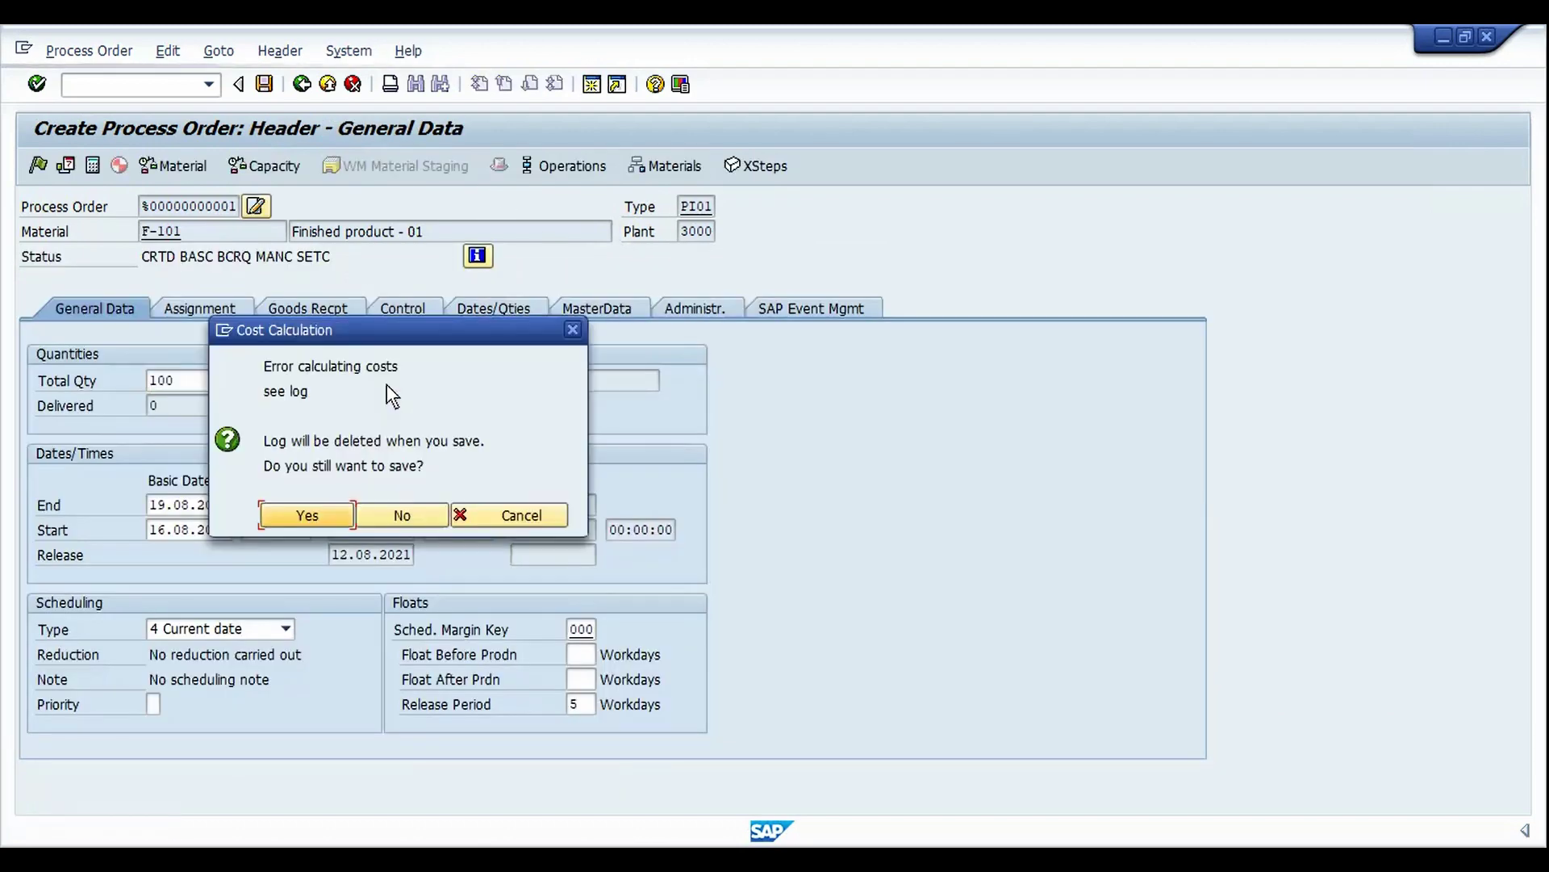
click(319, 523)
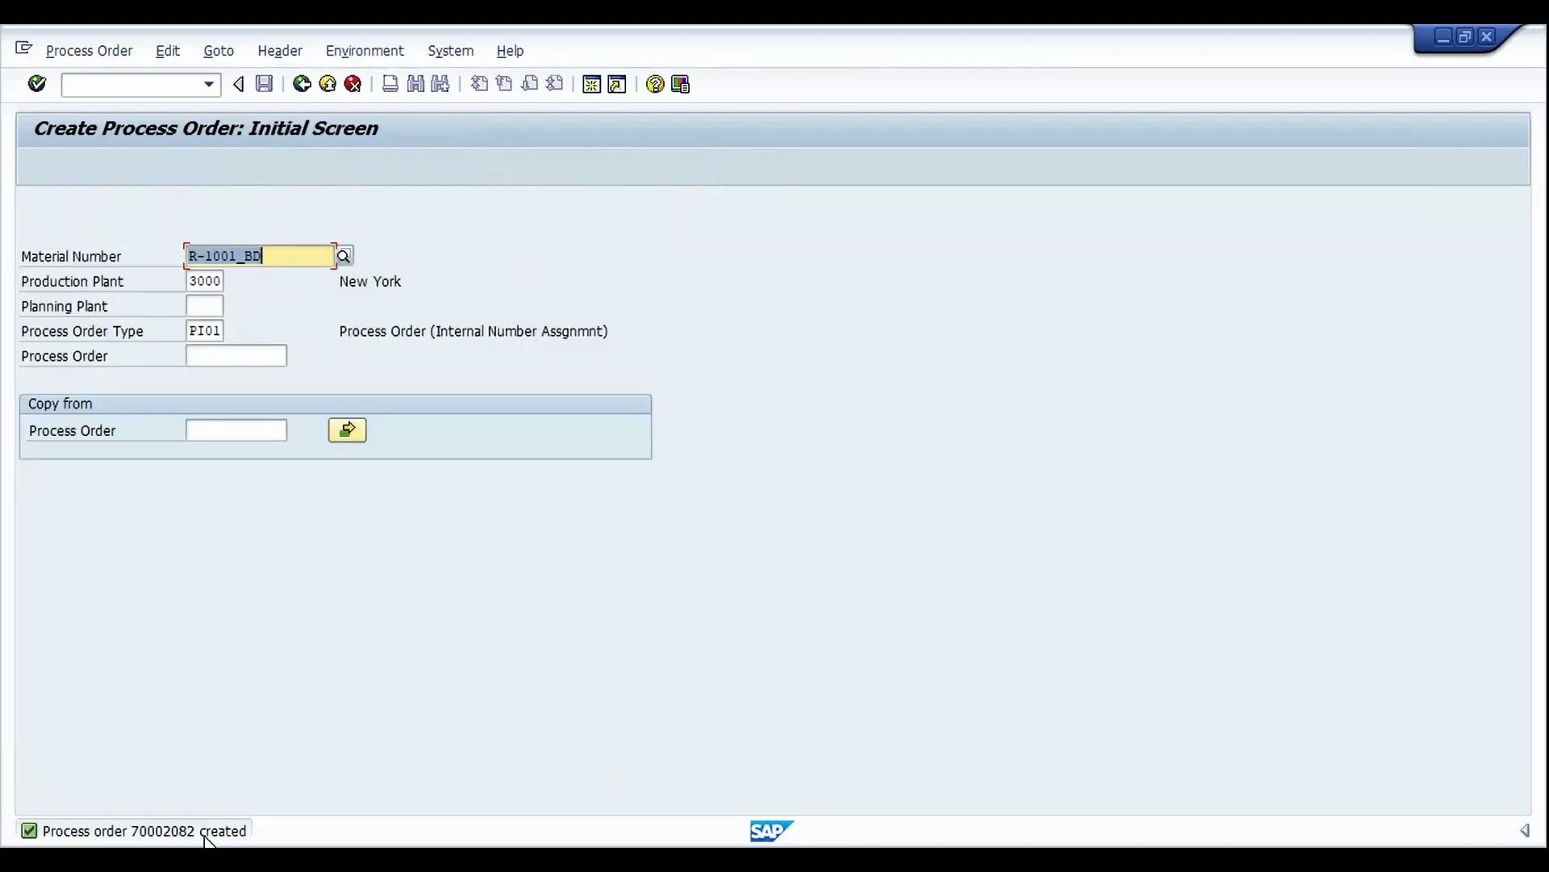
Open the newly created process order for F-101 in change mode.
key(ctrl+slash)
text(/n)
text(cor3)
key(Return)
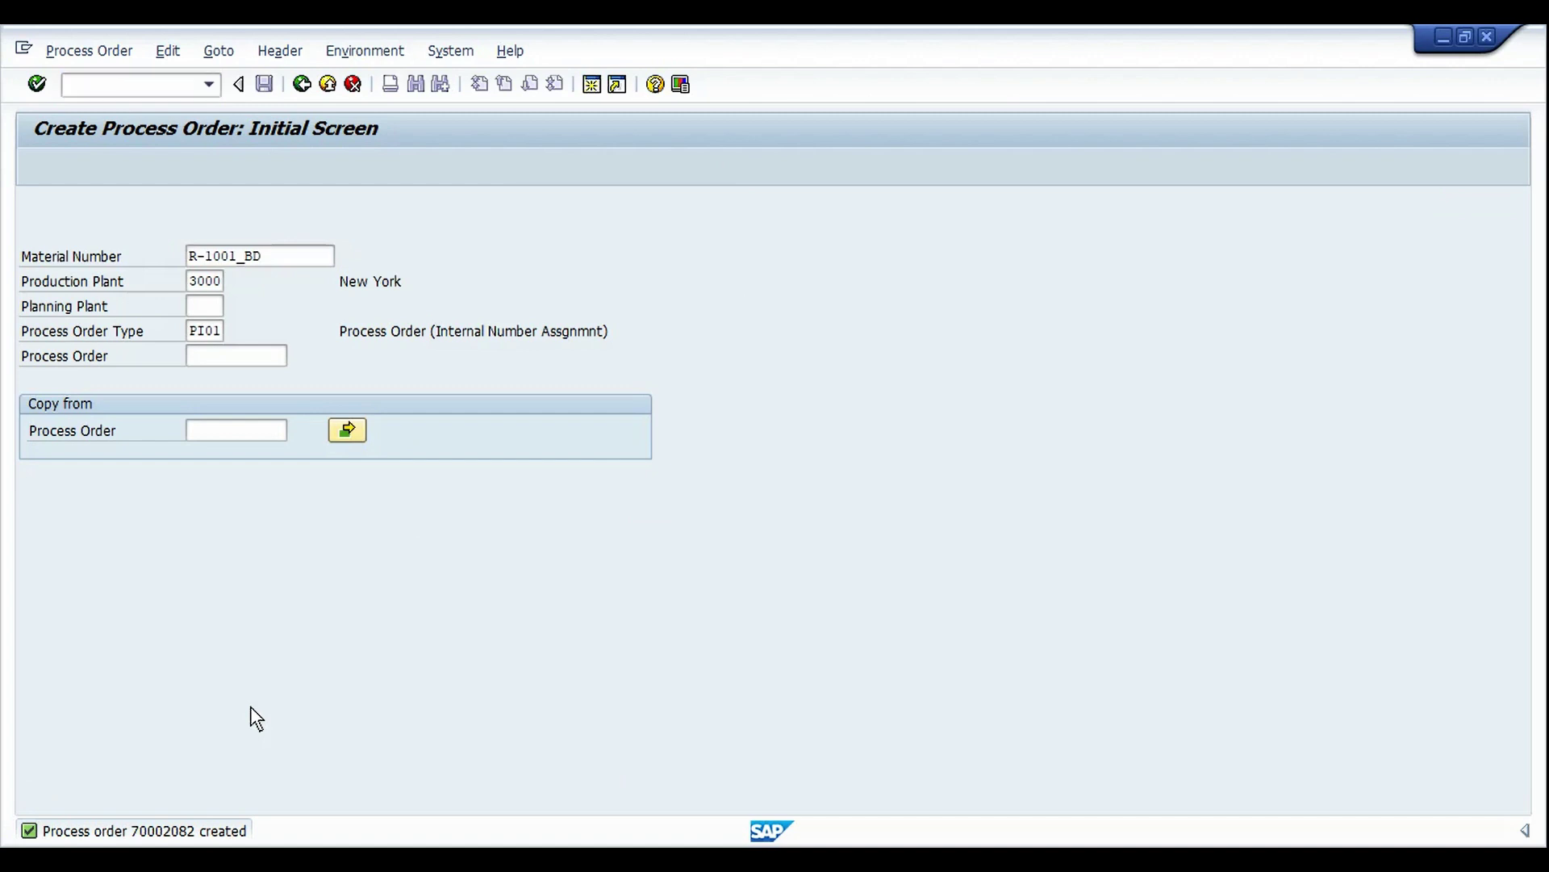
key(Return)
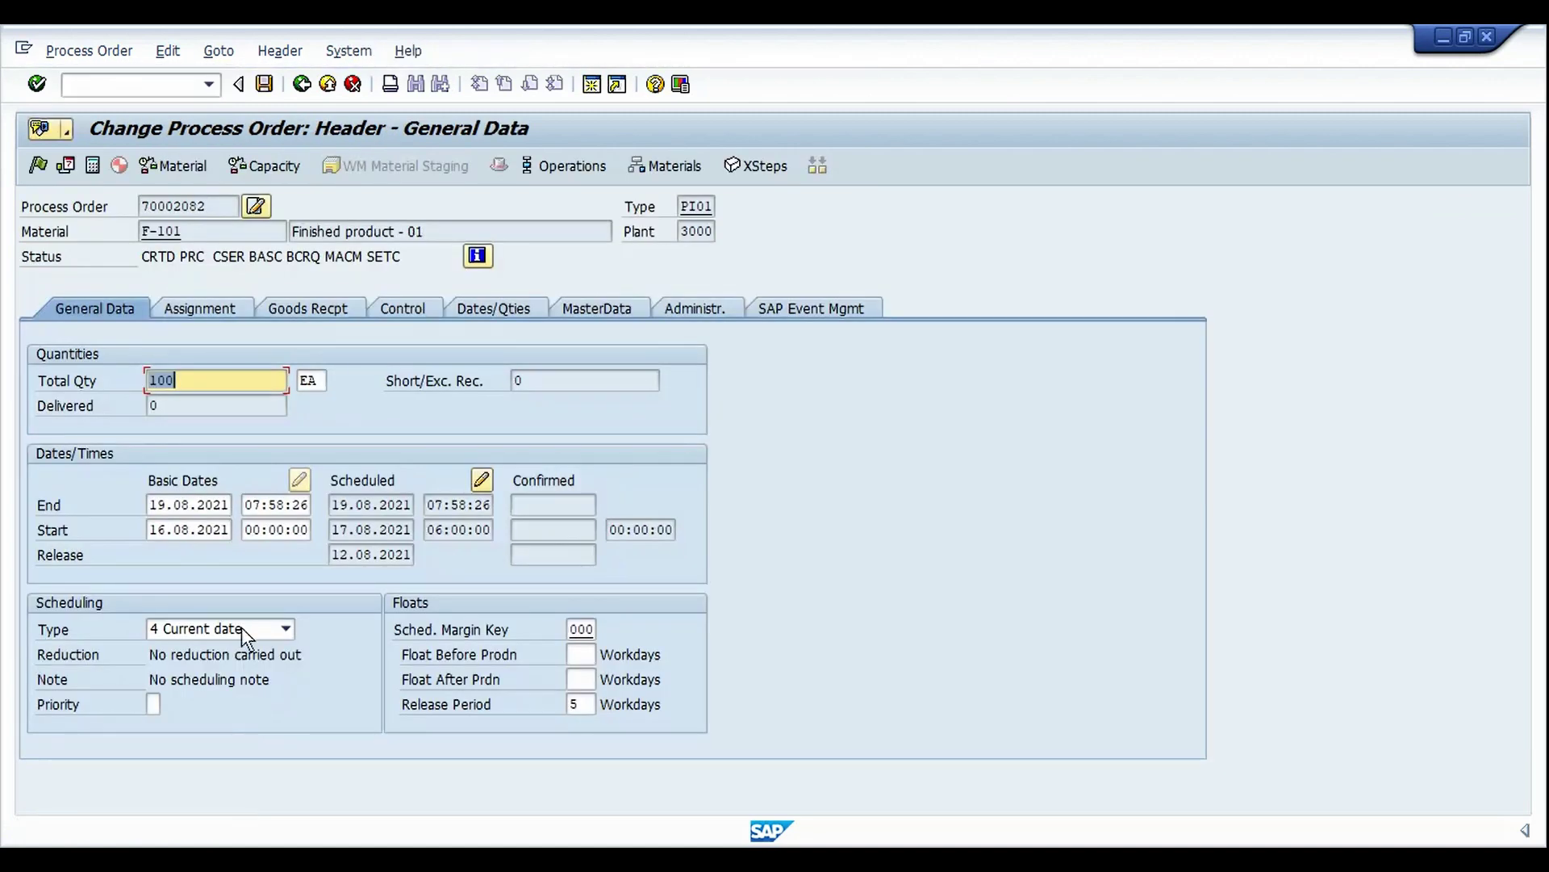
Display the receiving batch from the order's goods receipt data, check its Date of Manufacture, SLED/BBD and Available From fields, and return.
click(302, 308)
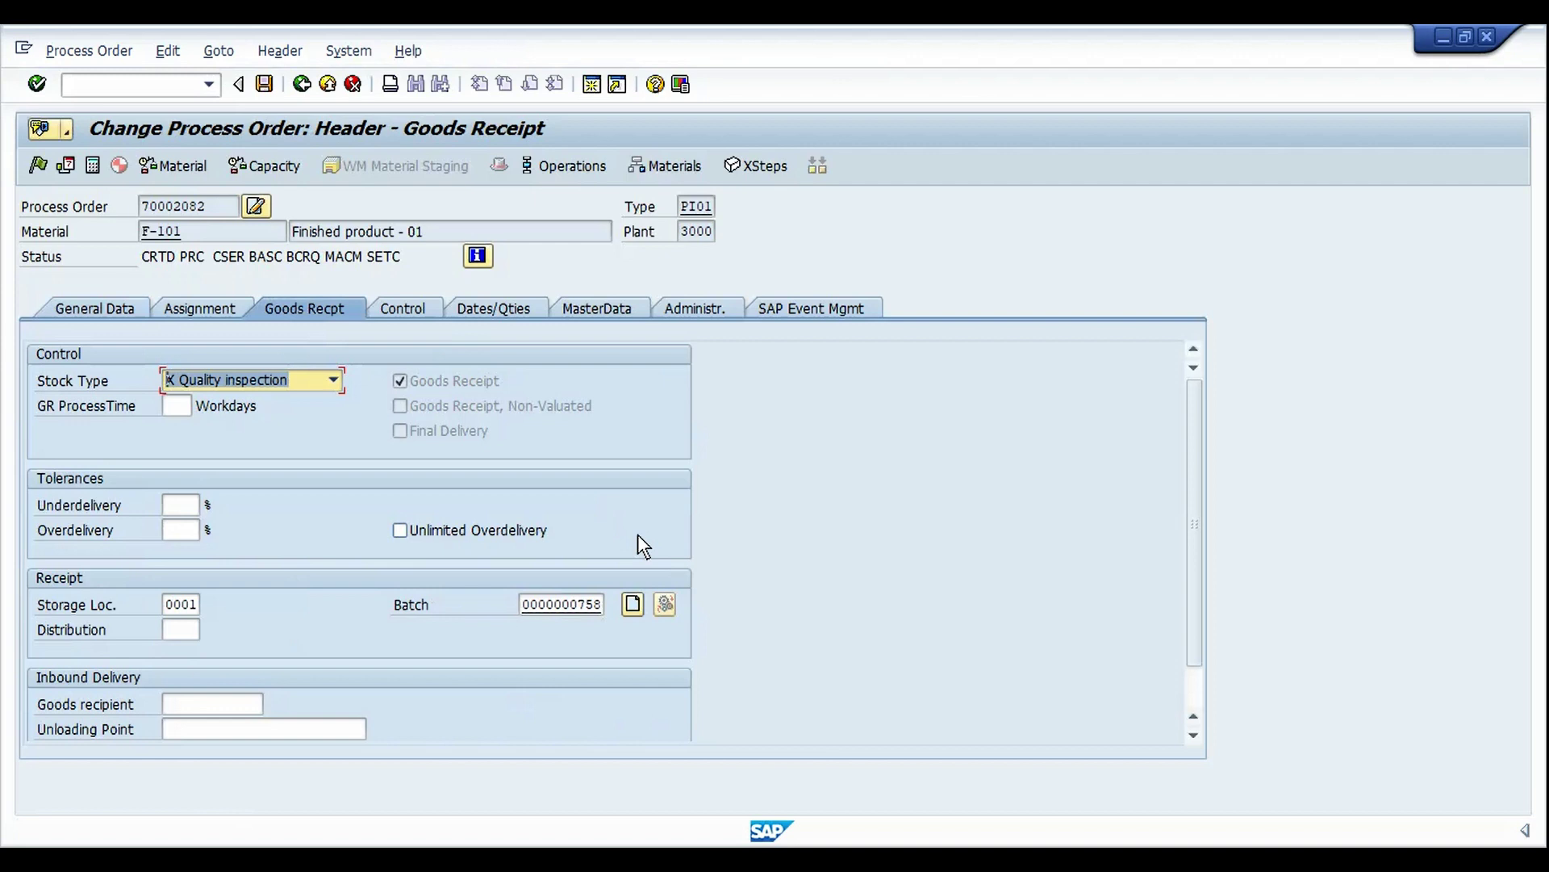
double_click(573, 604)
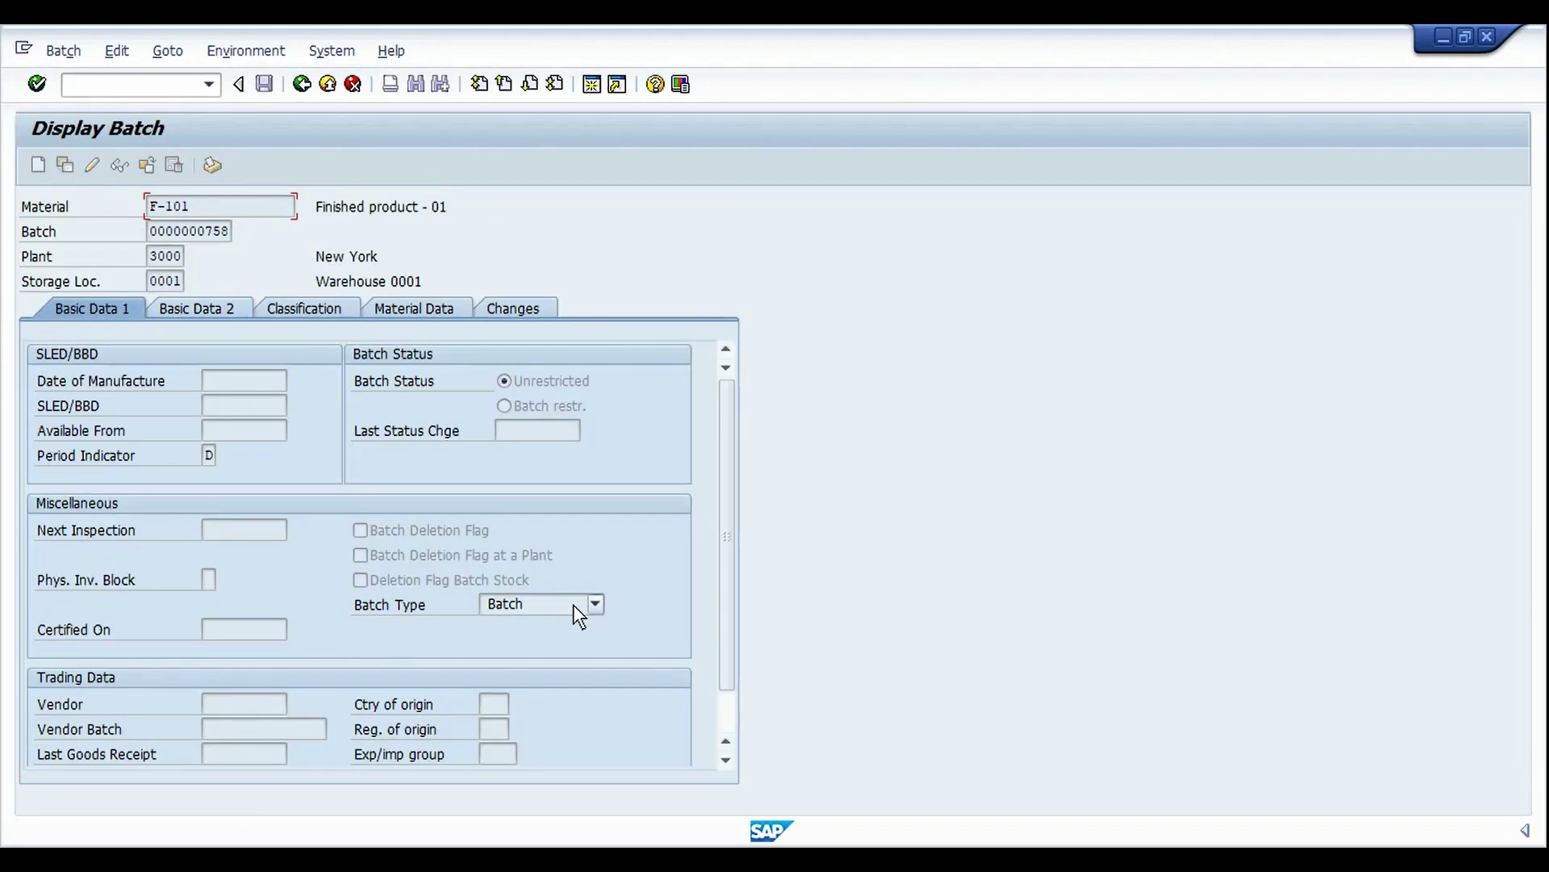
click(269, 377)
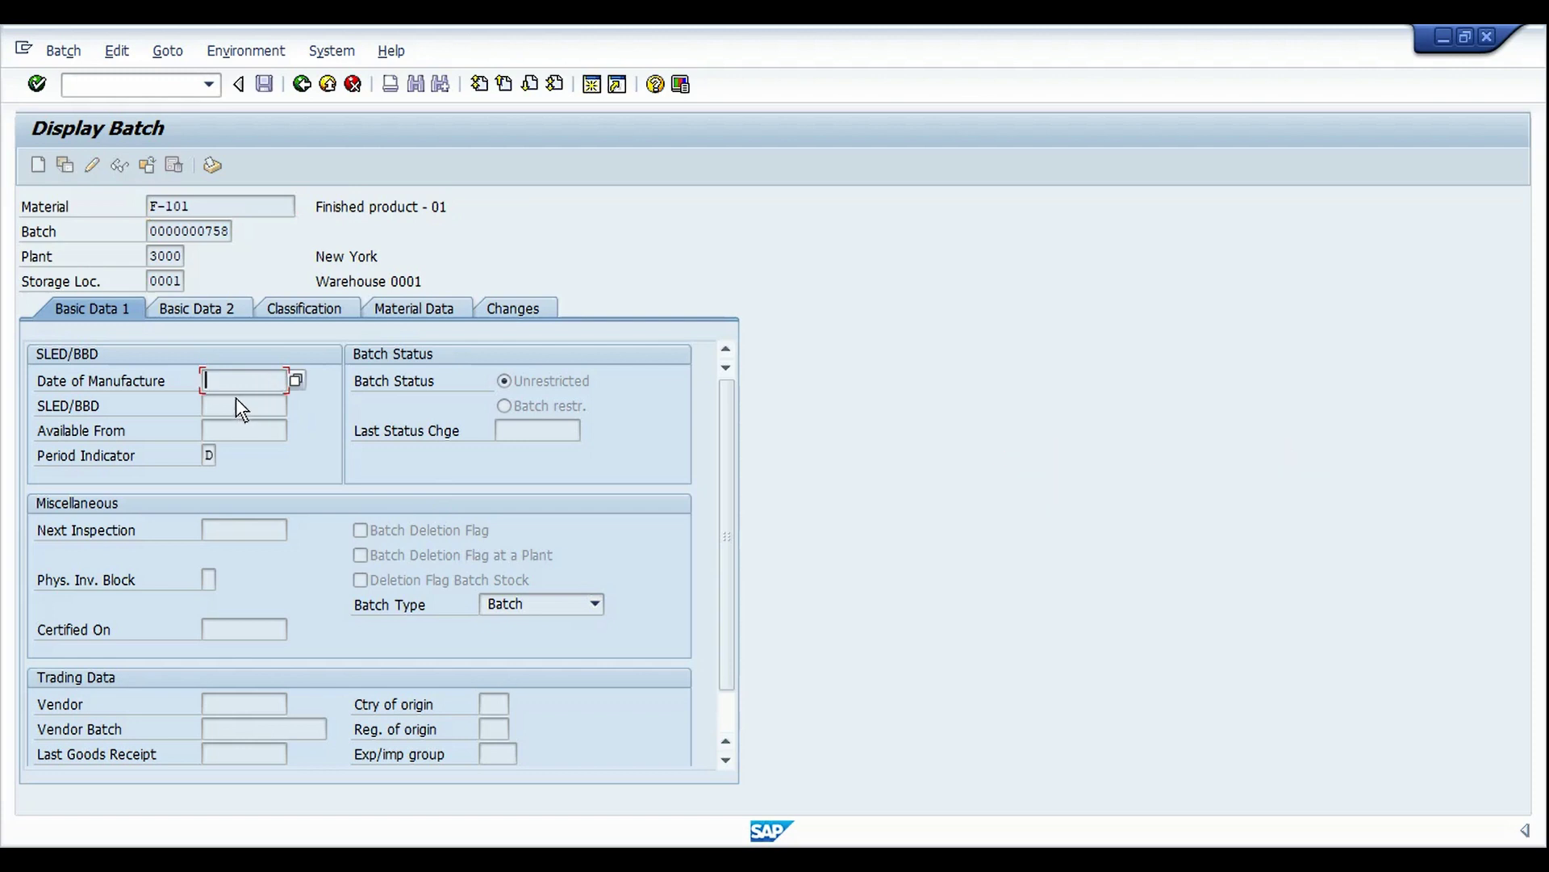
click(222, 404)
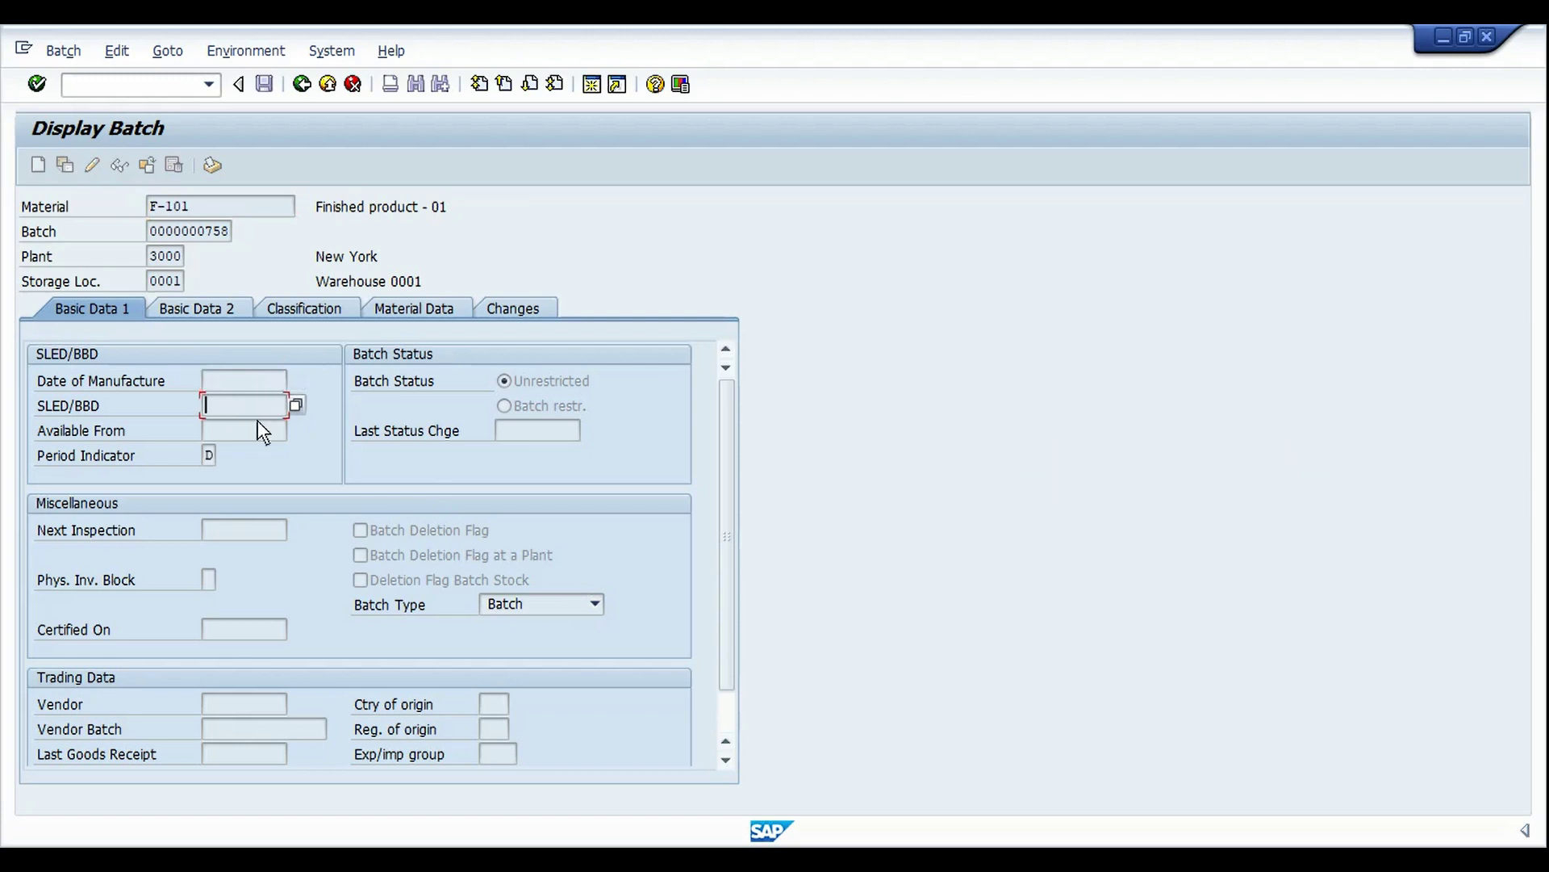
click(238, 385)
click(239, 402)
click(239, 428)
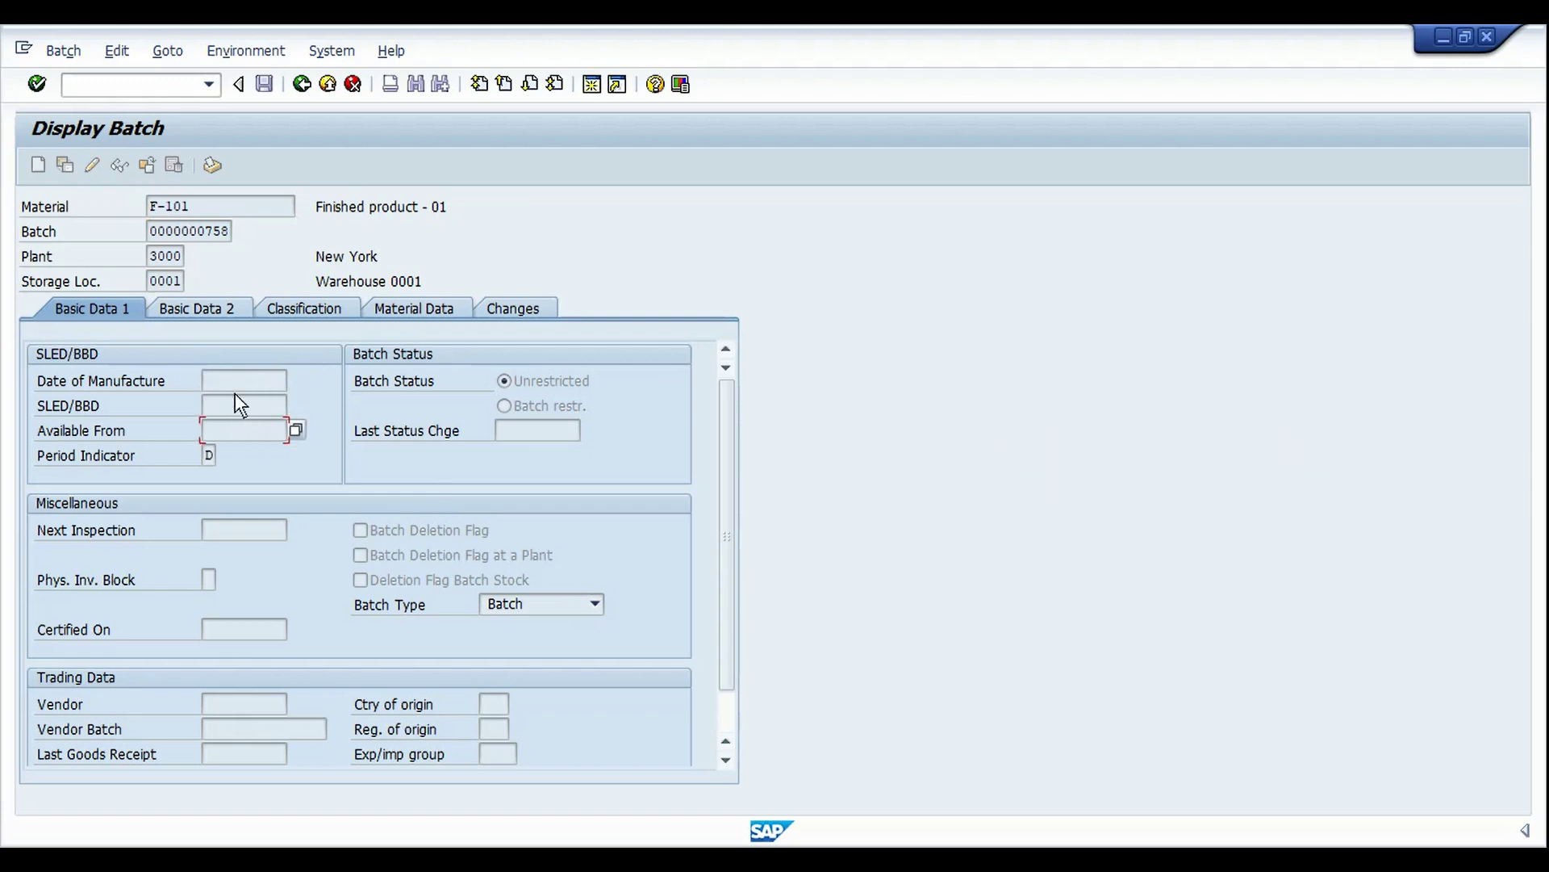
click(228, 383)
click(302, 84)
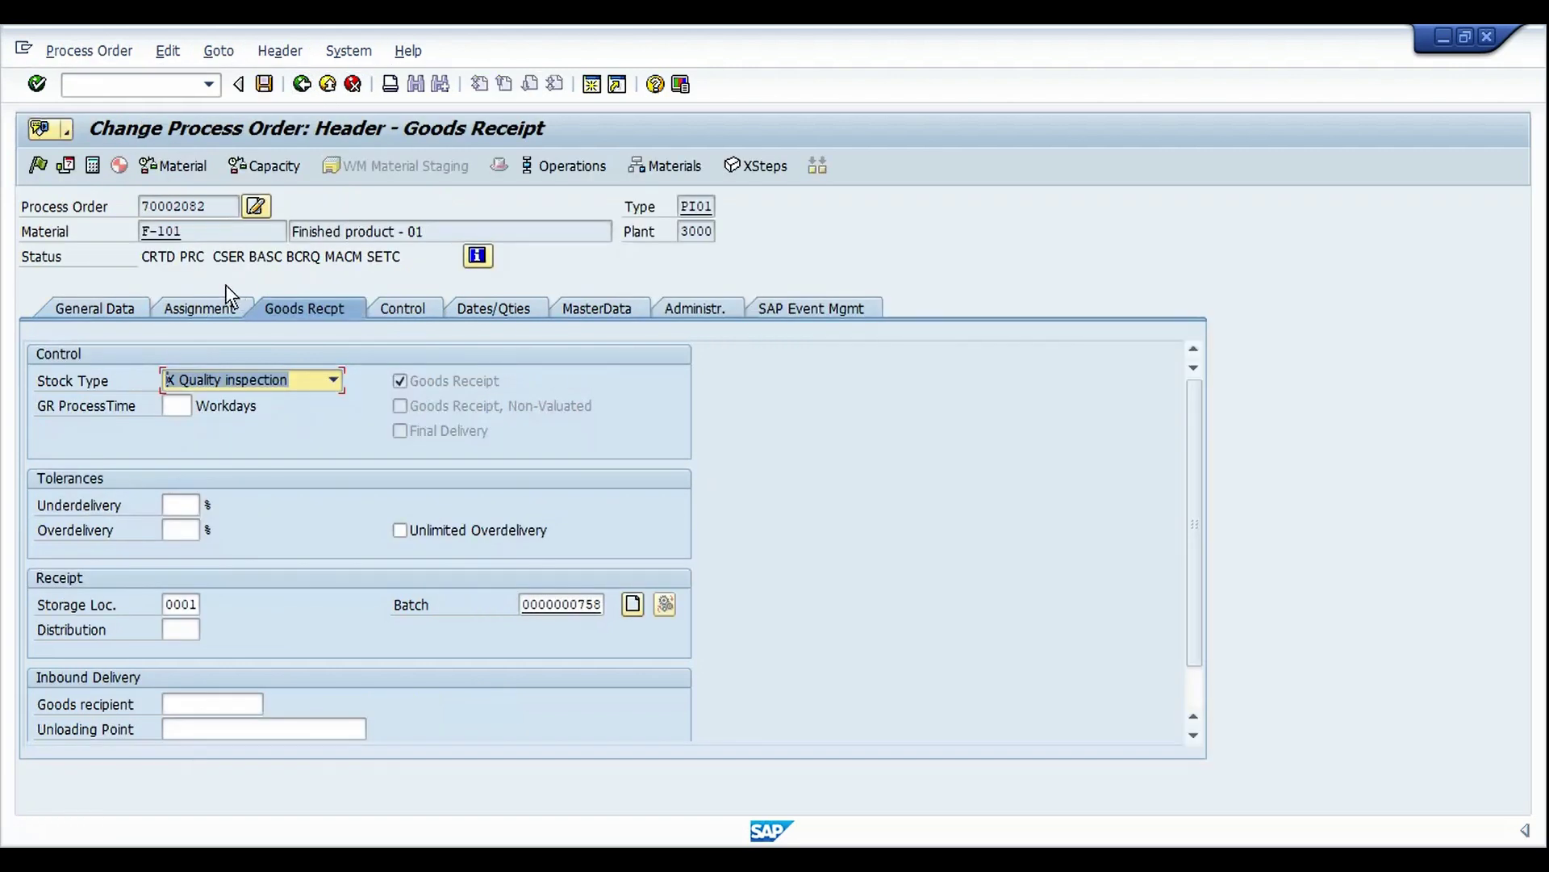
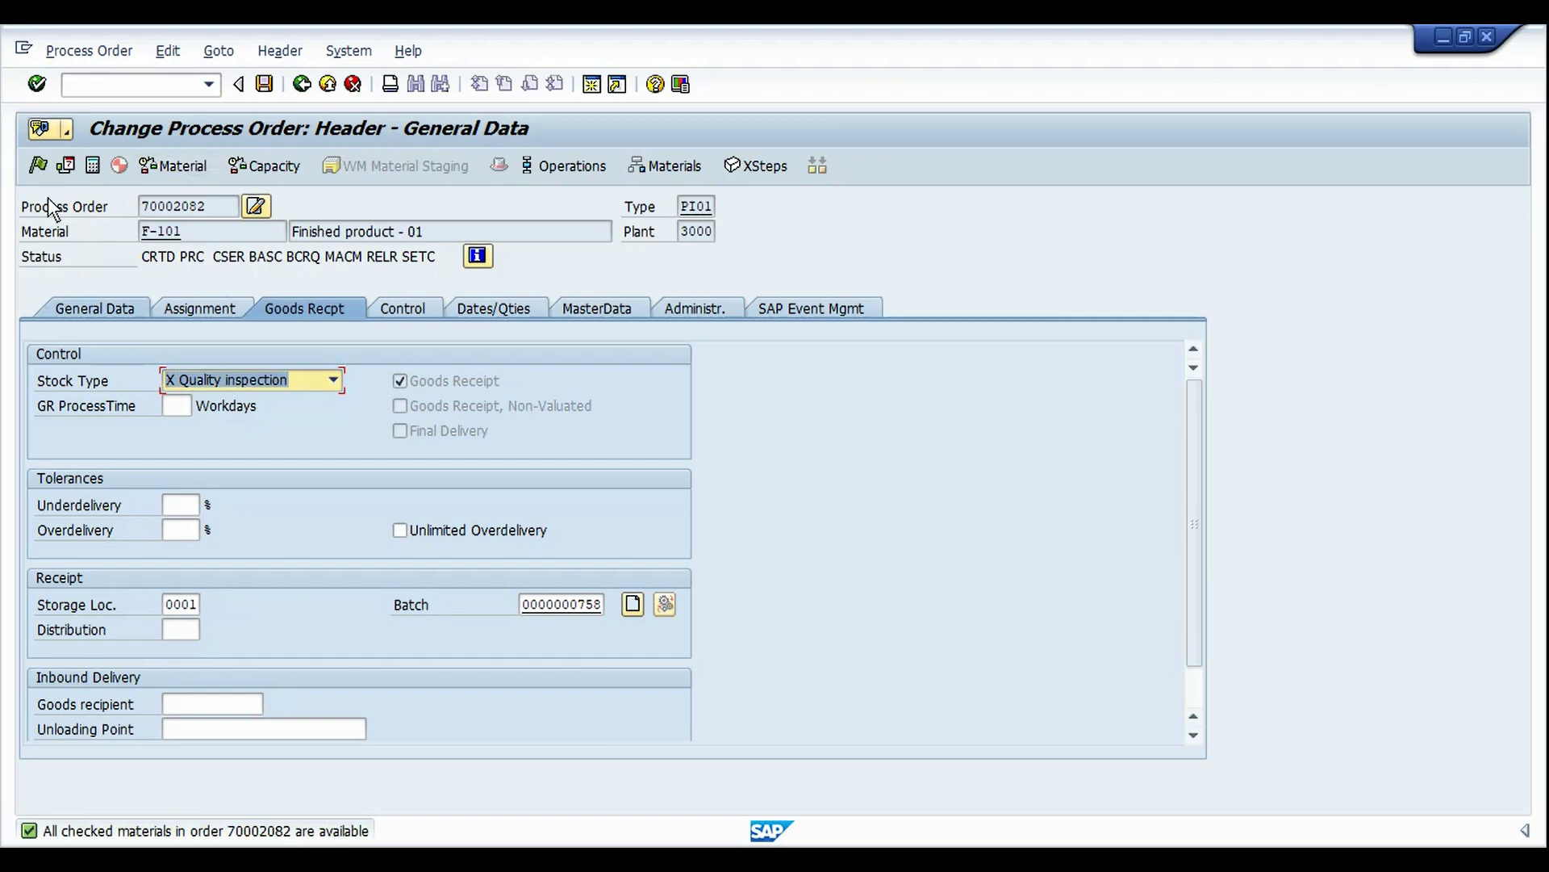
Try to release the process order, examine the error messages in the release log, and return to the order header.
click(37, 168)
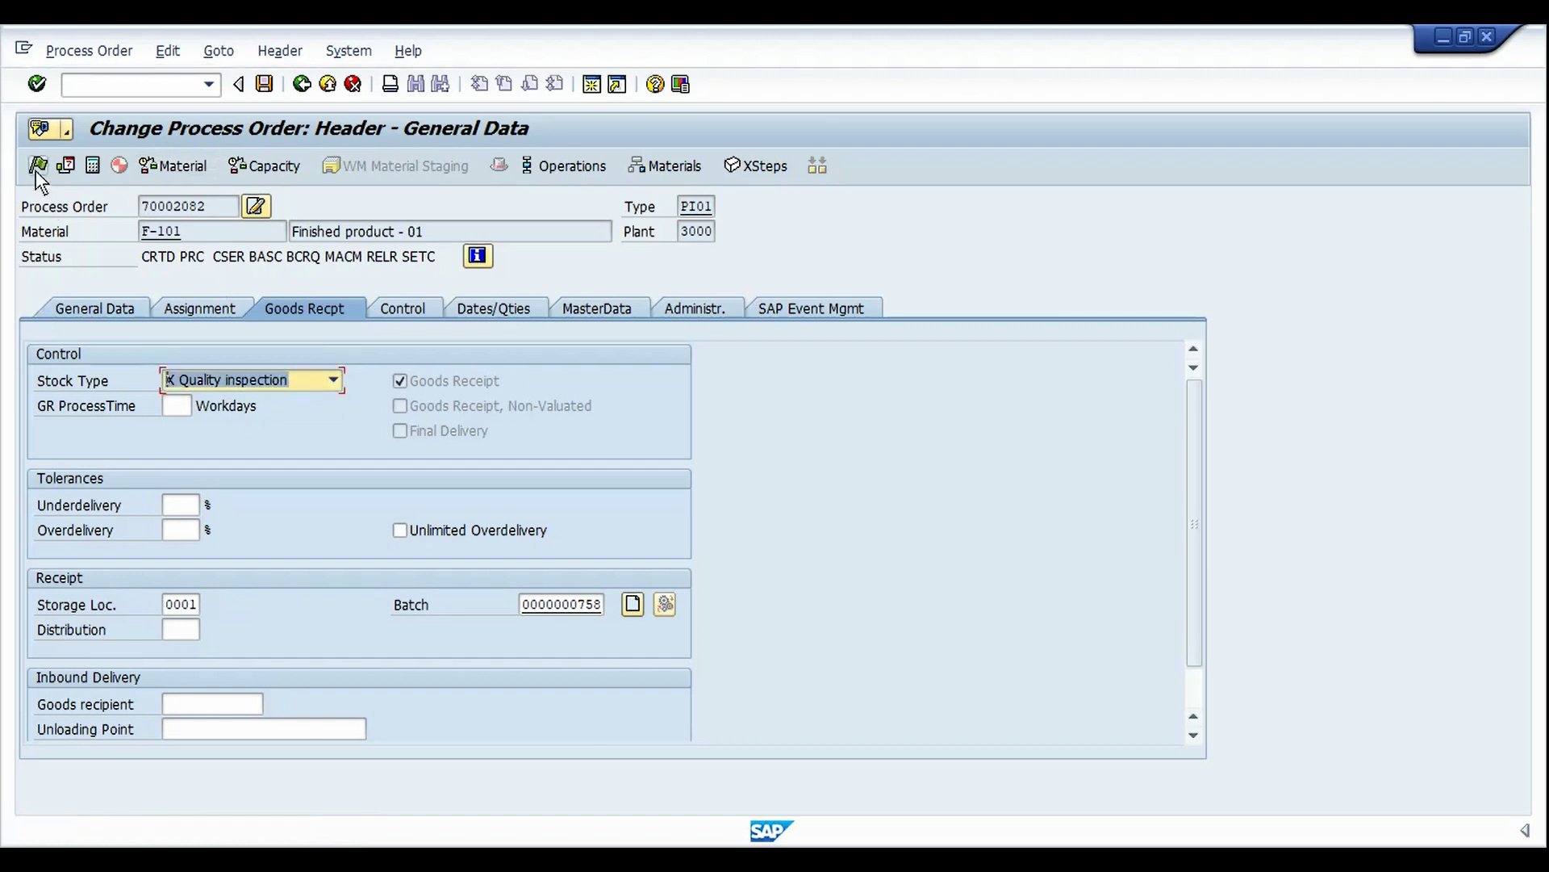
click(223, 55)
mouse_move(258, 204)
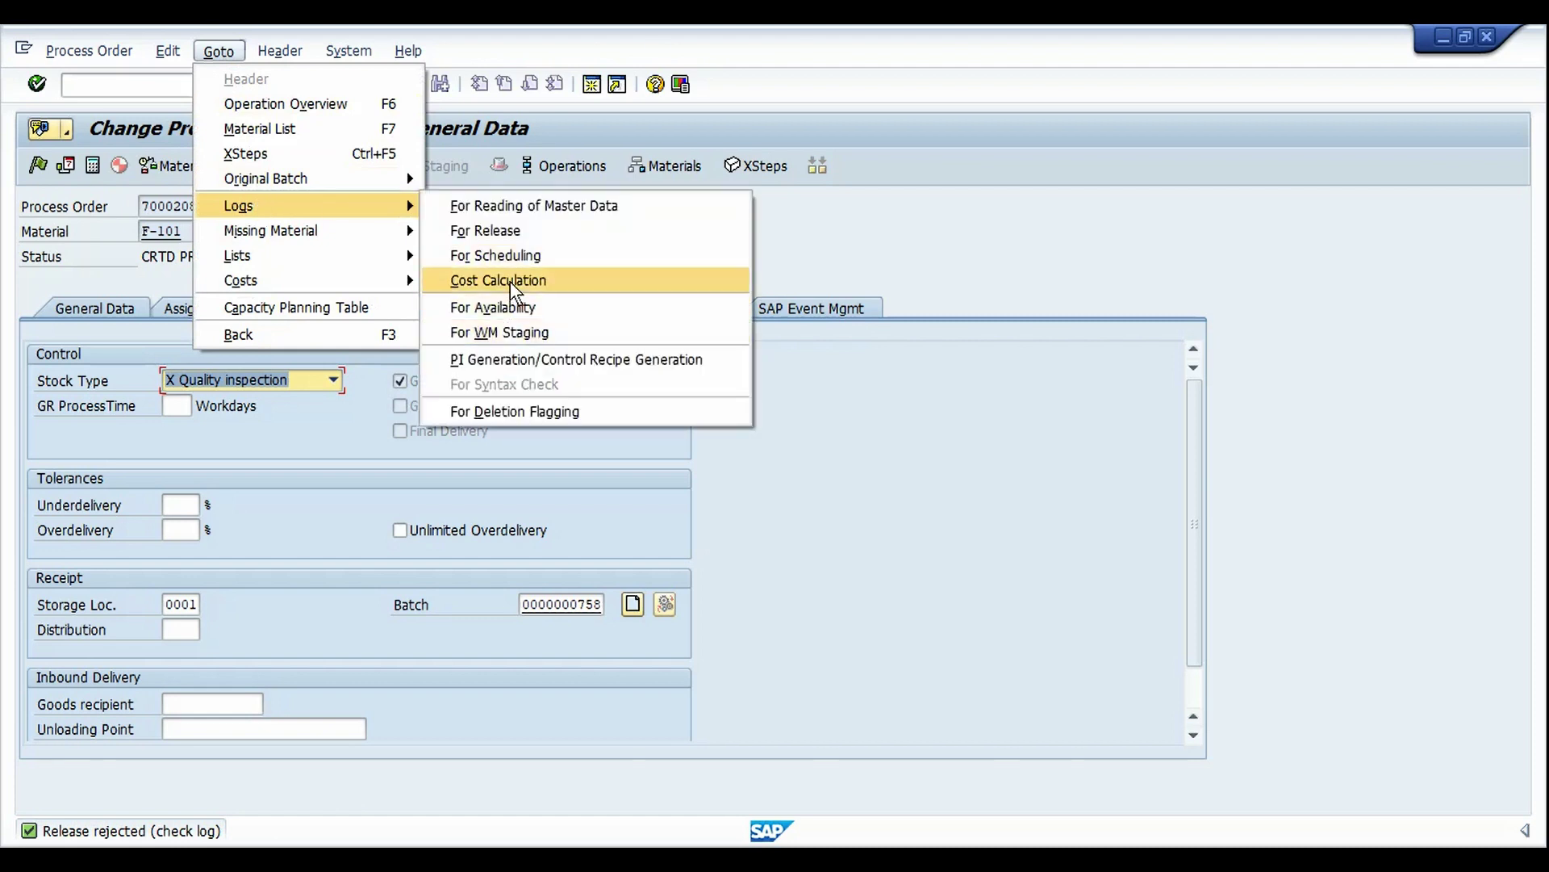
click(515, 232)
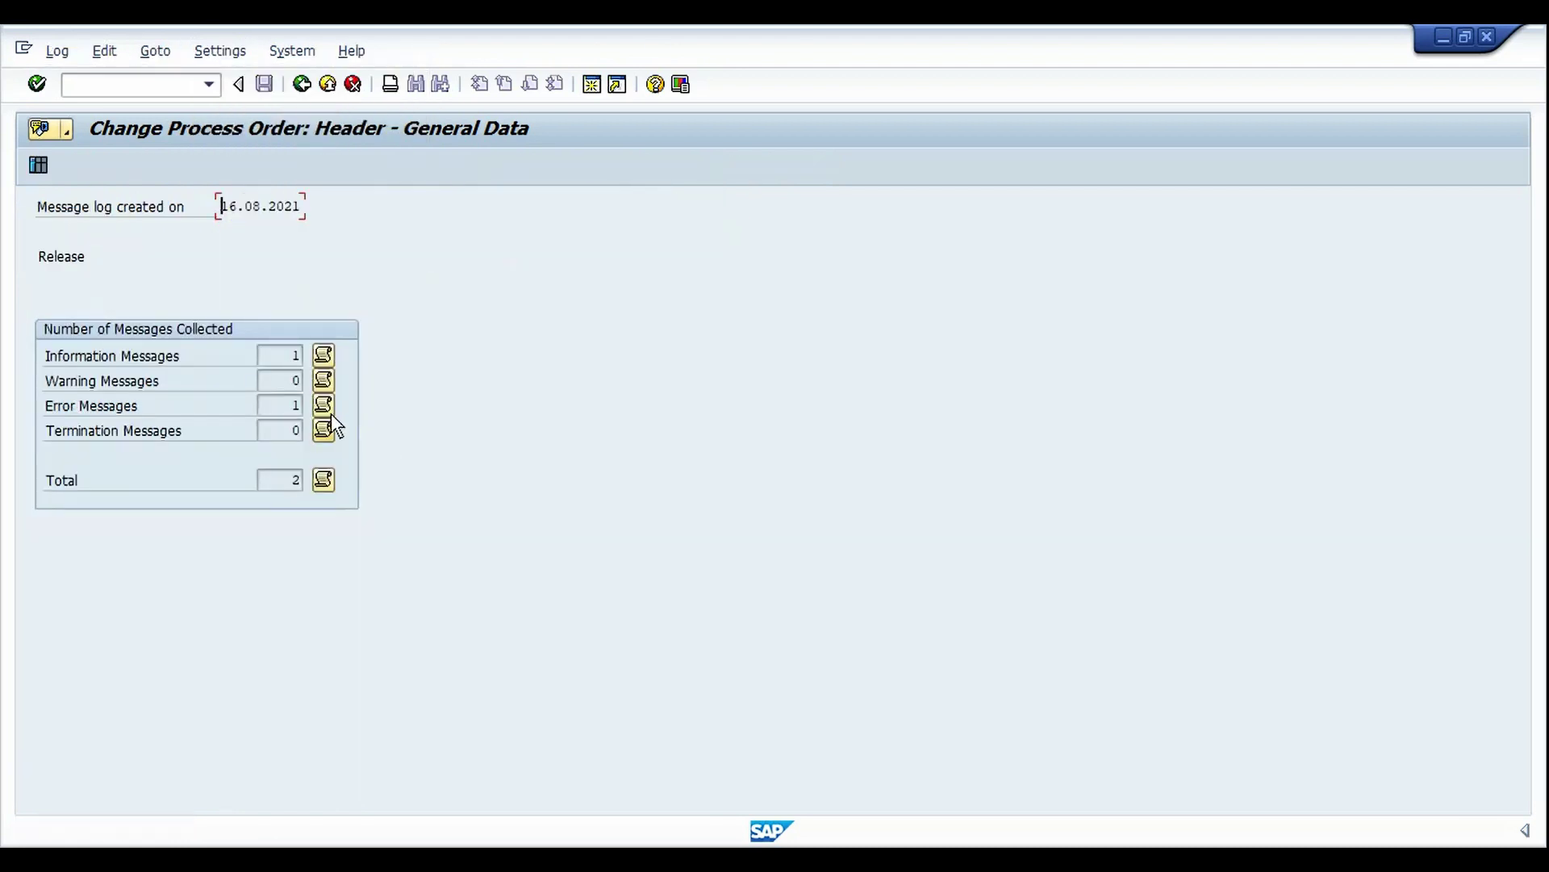
click(331, 412)
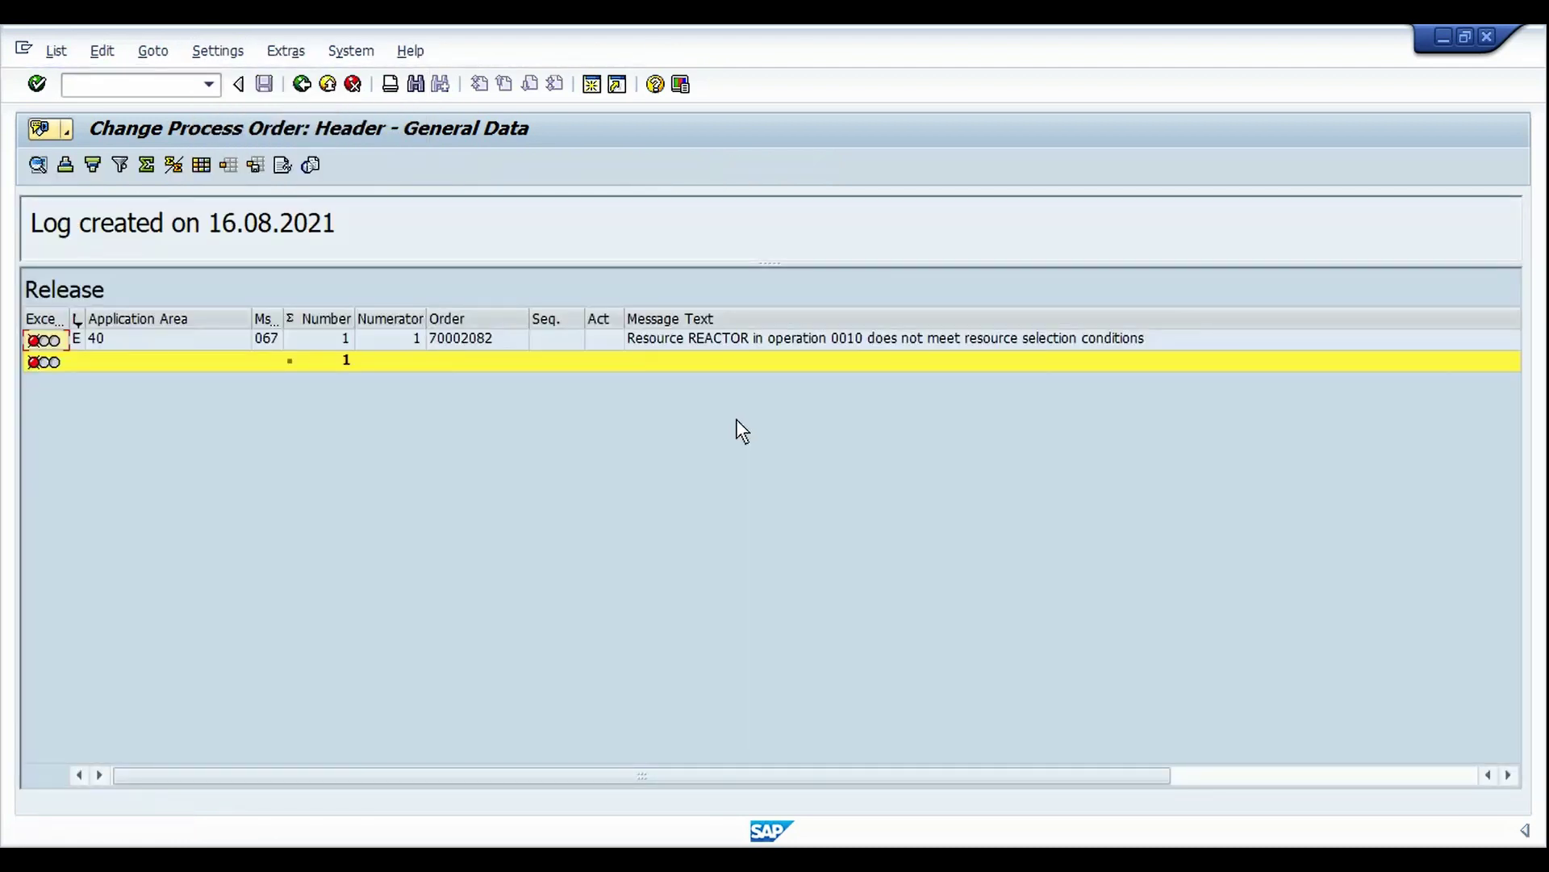
key(F3)
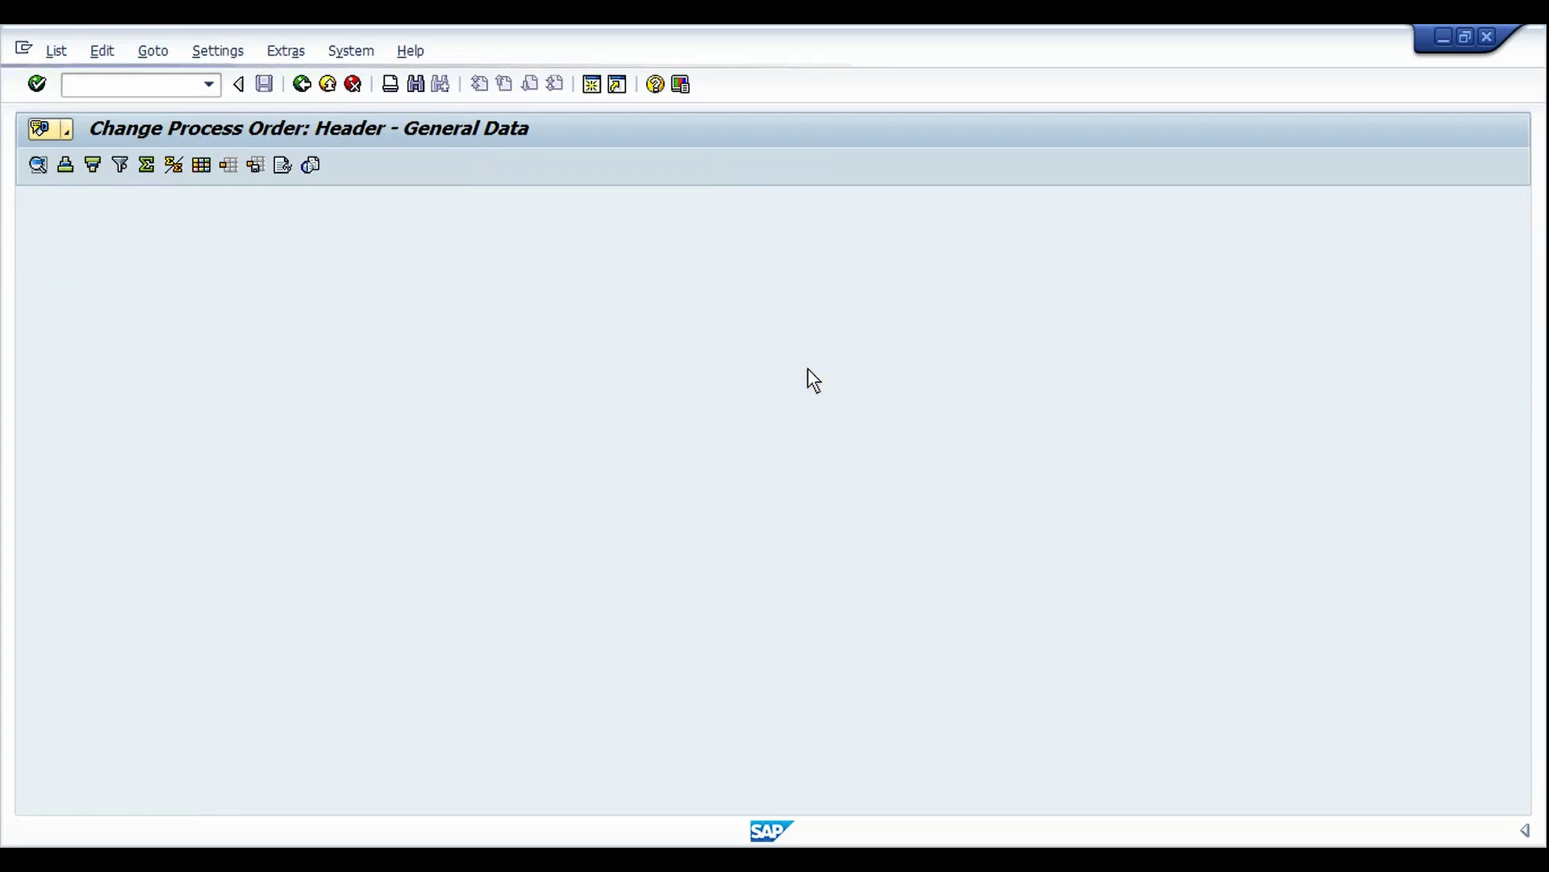
key(F3)
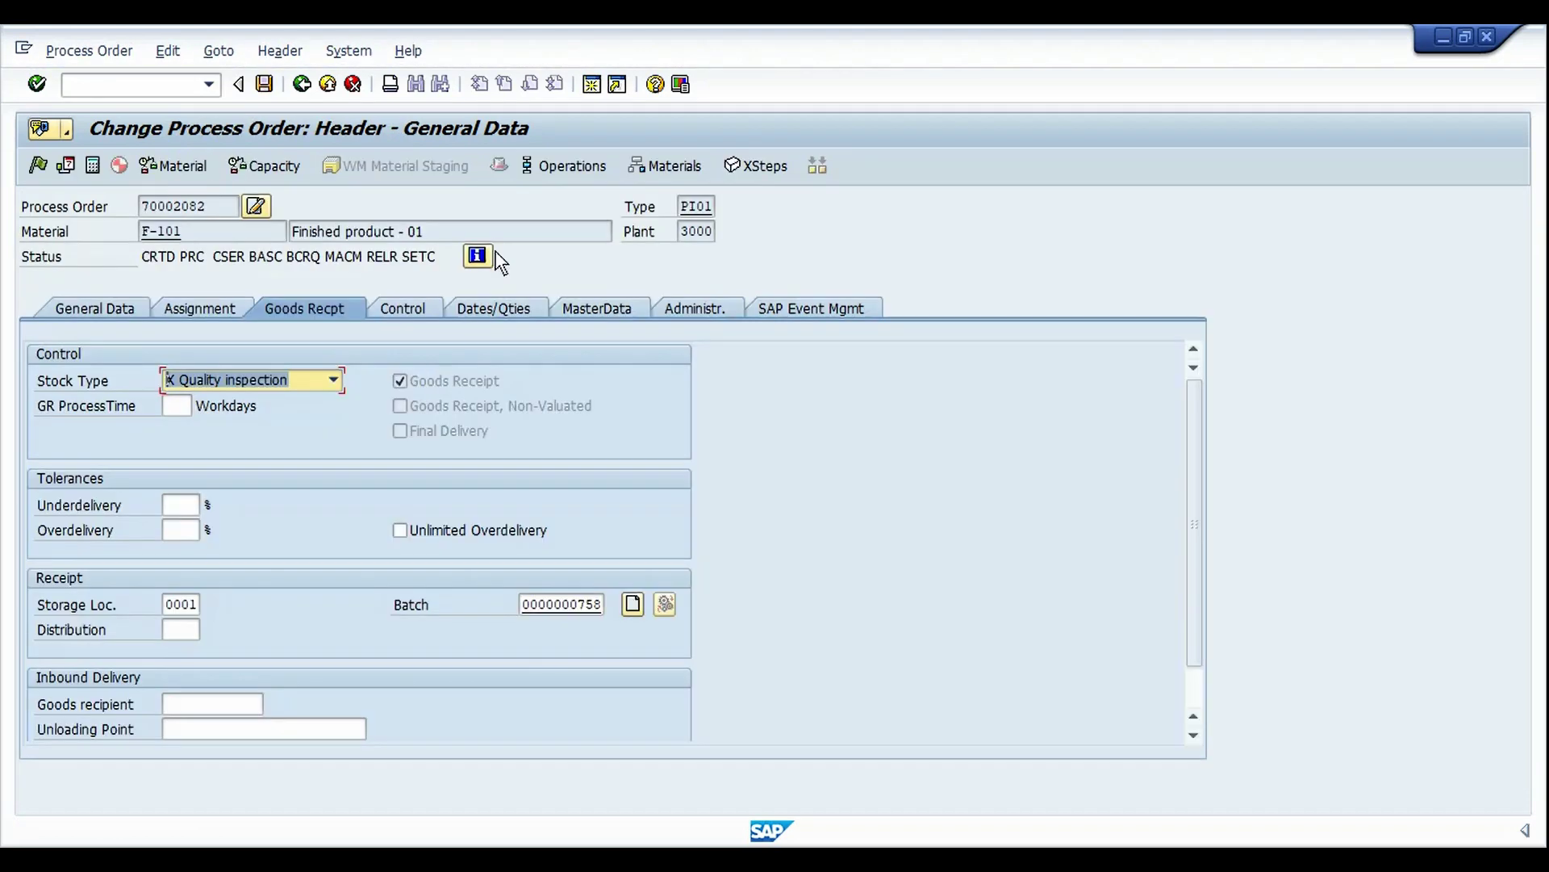
Open the operation overview of the process order and try to select a resource for phase 0020.
click(545, 162)
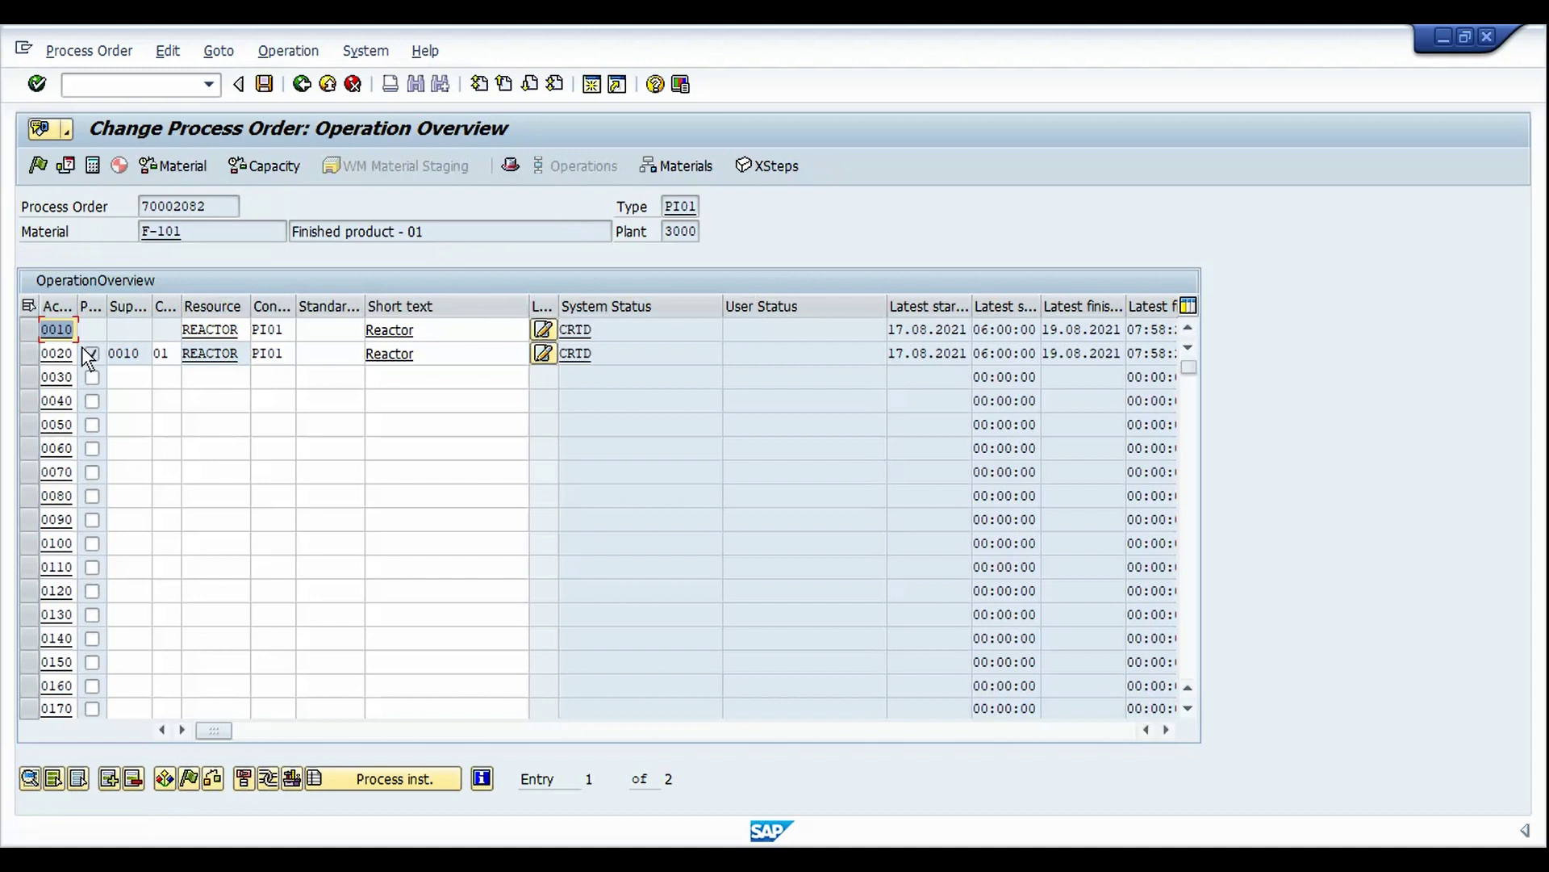
click(28, 357)
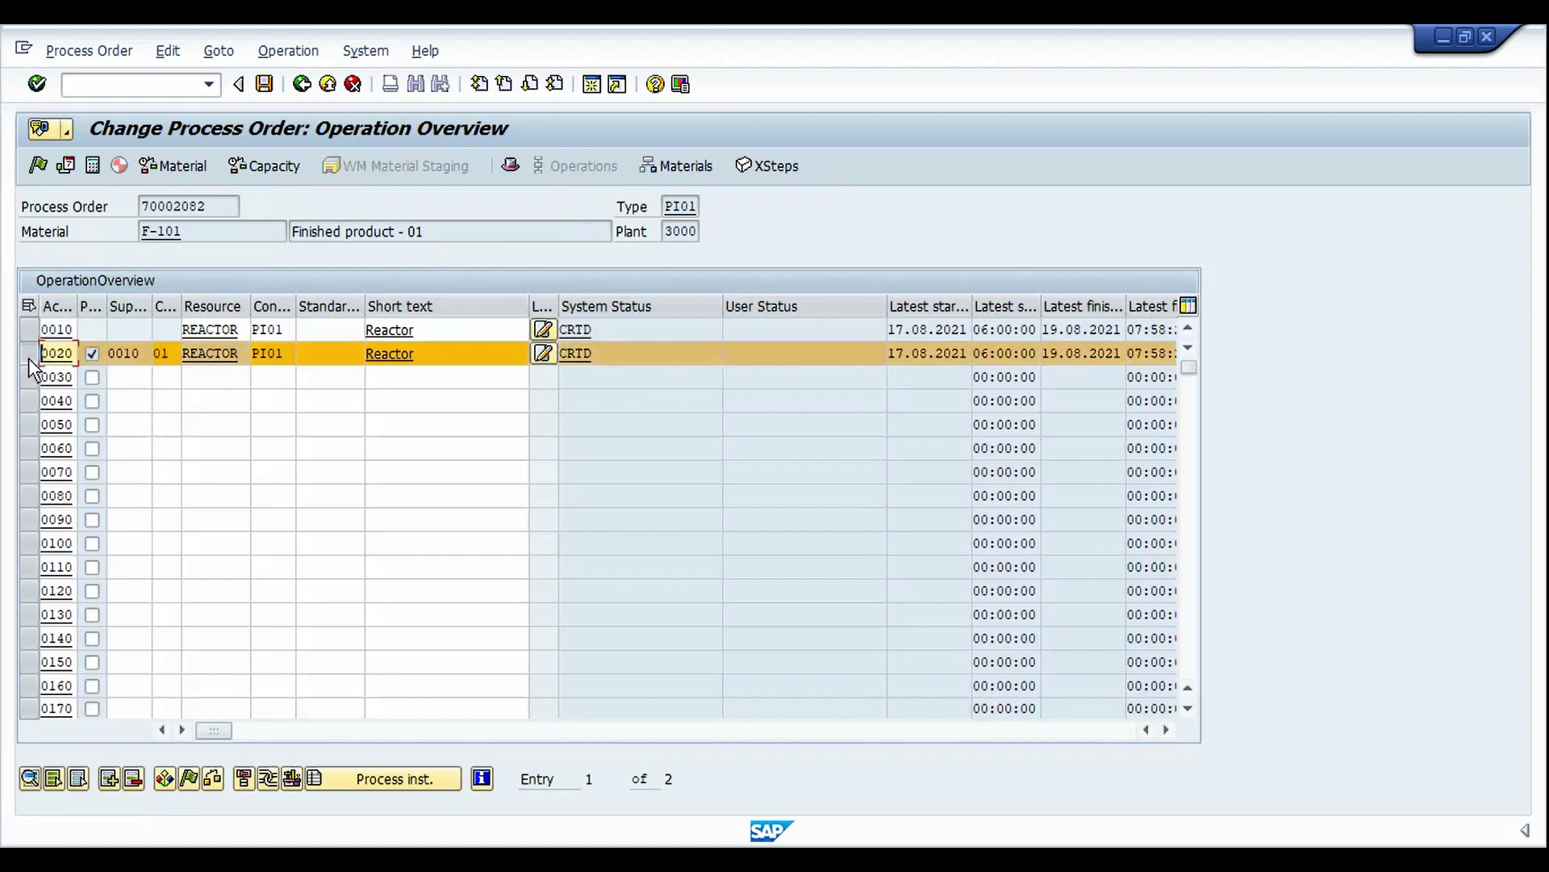
click(166, 777)
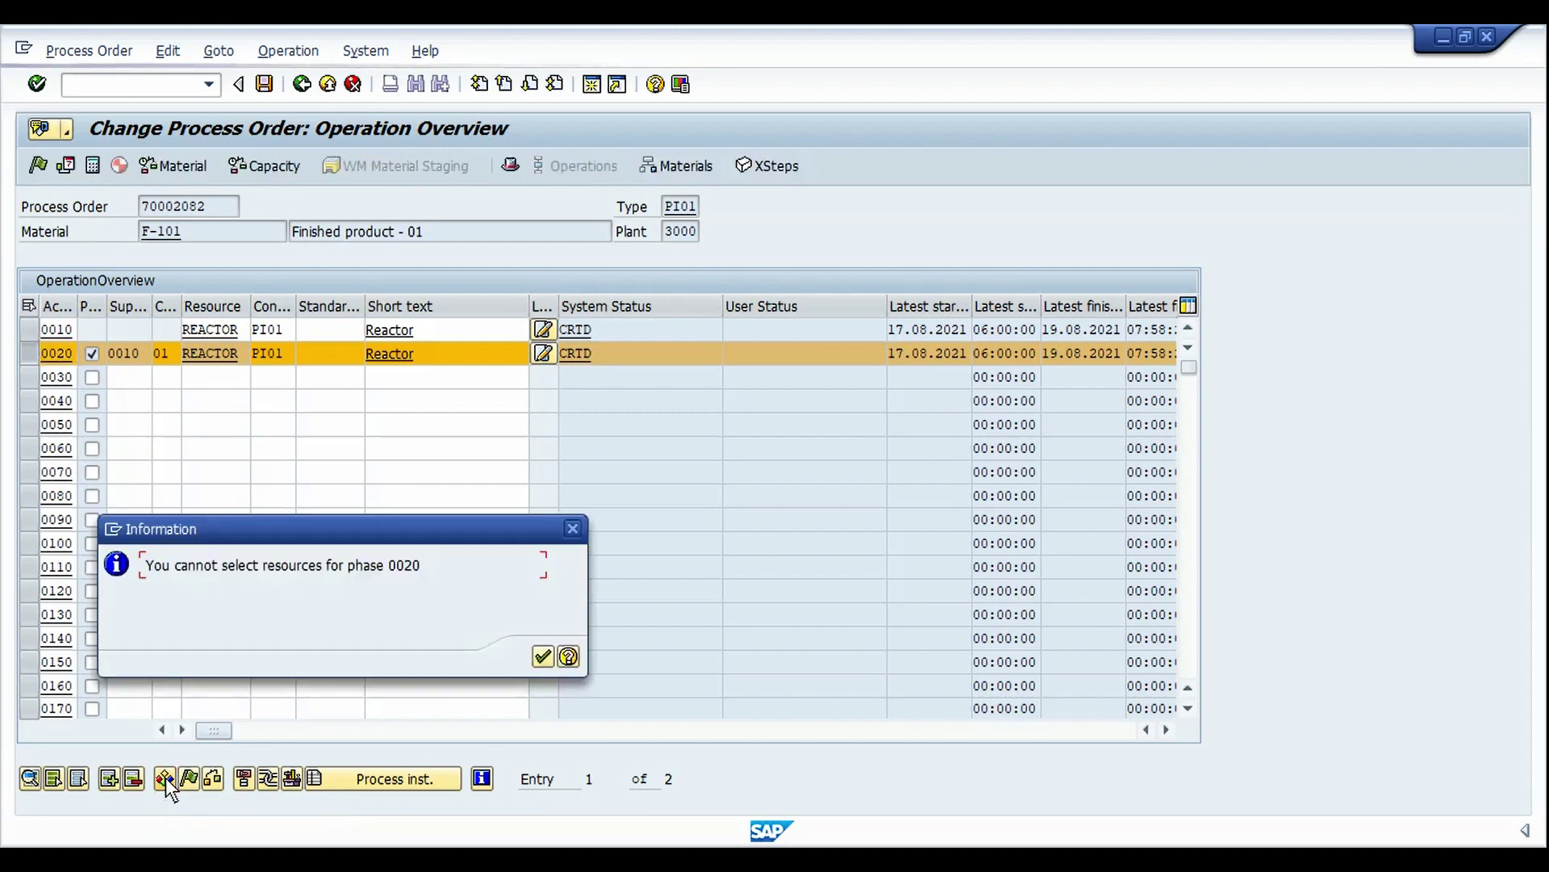
key(Return)
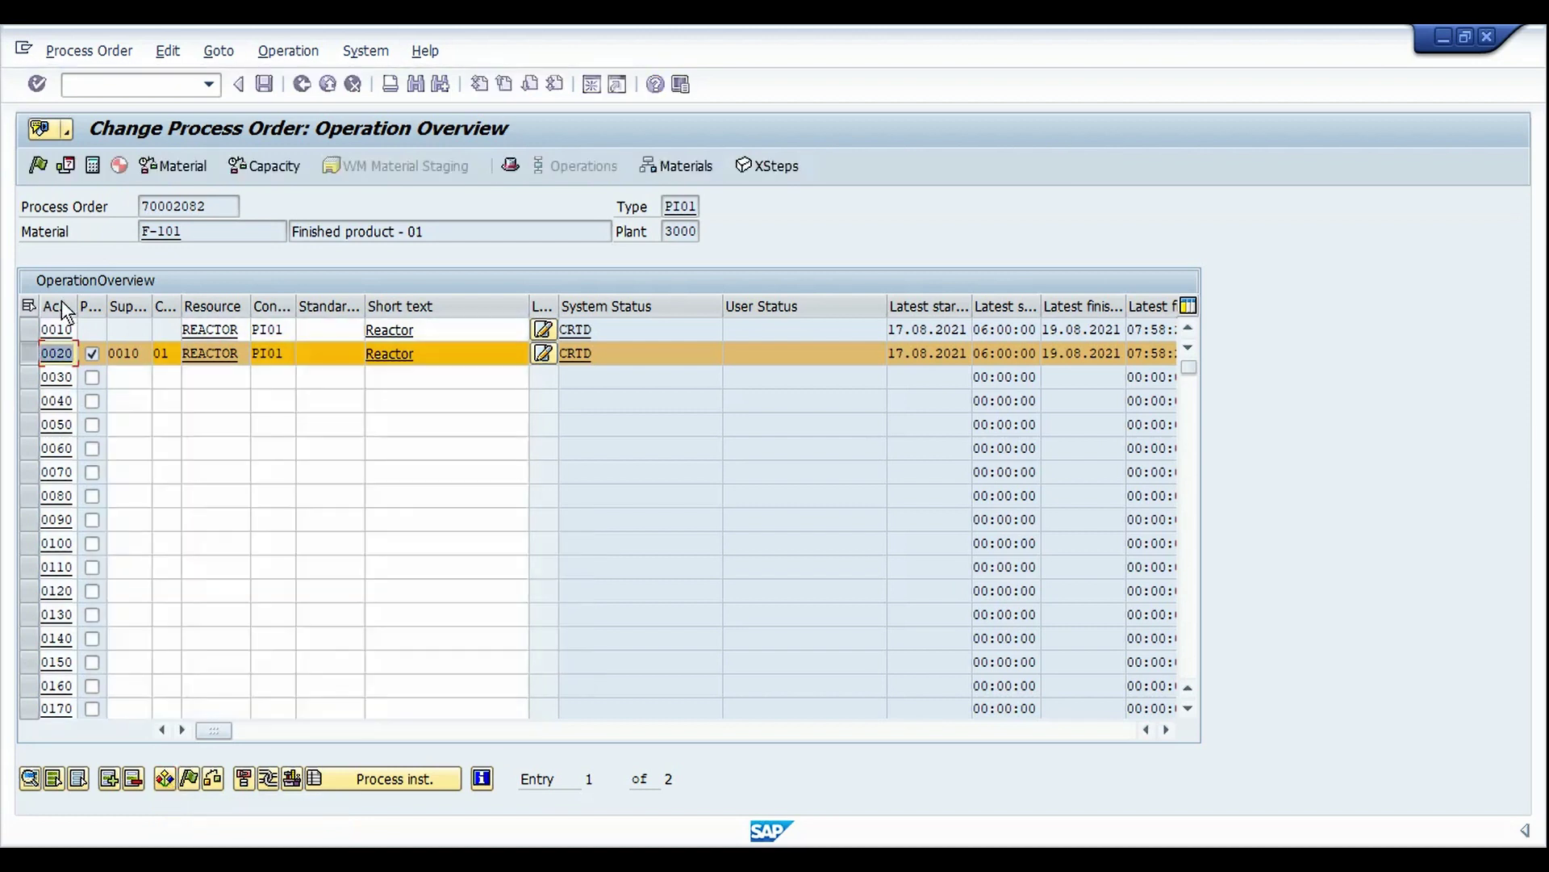
Assign REACTOR3 to operation 0010 through resource selection and widen the resource column of the operation overview.
click(26, 357)
click(25, 331)
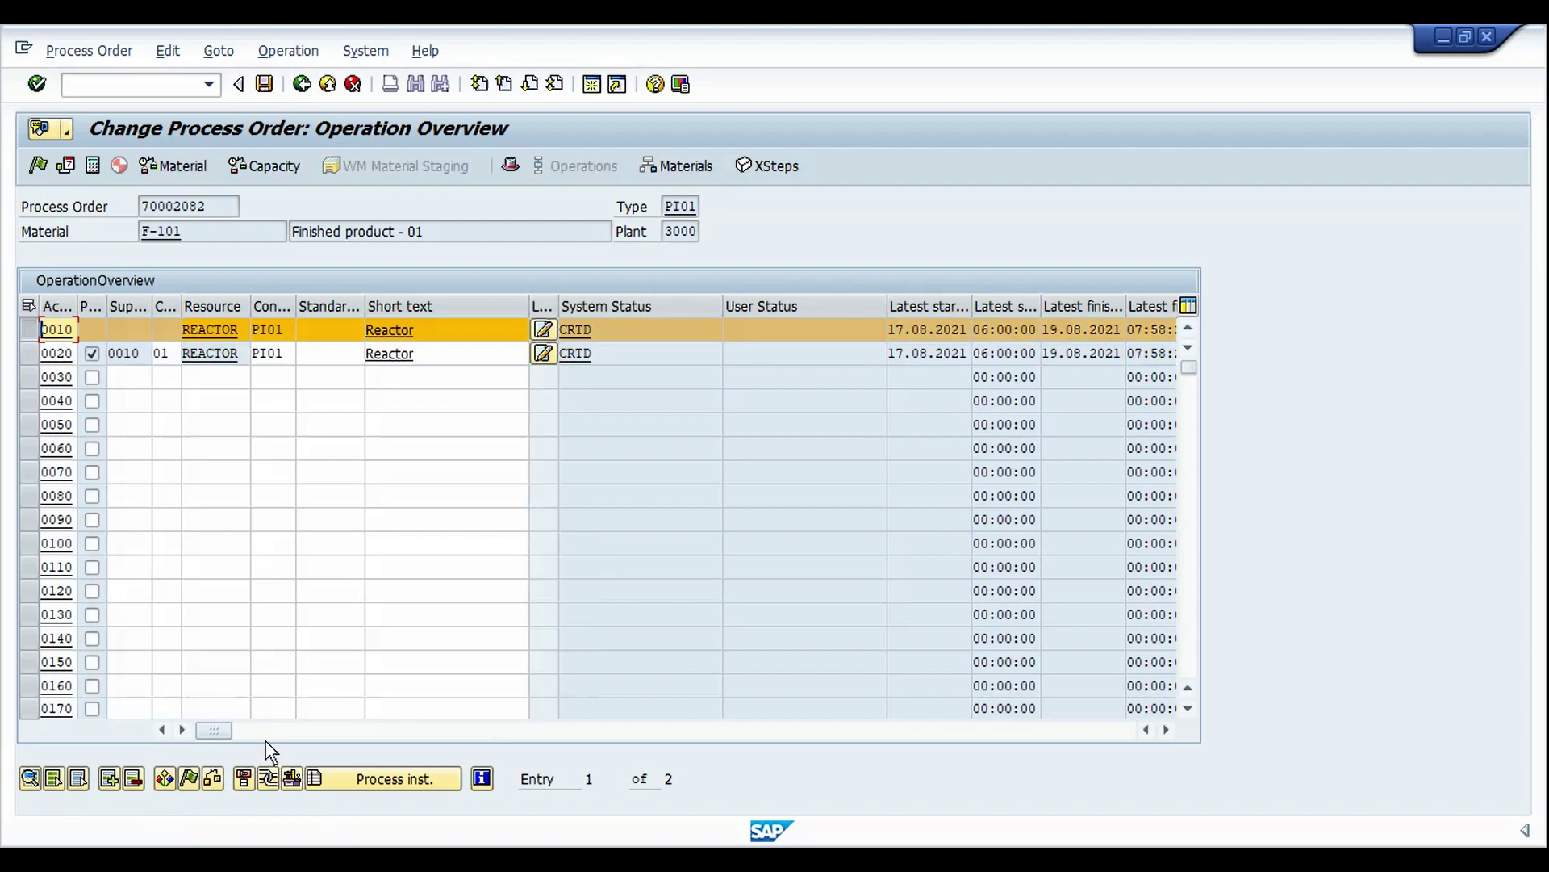
click(167, 778)
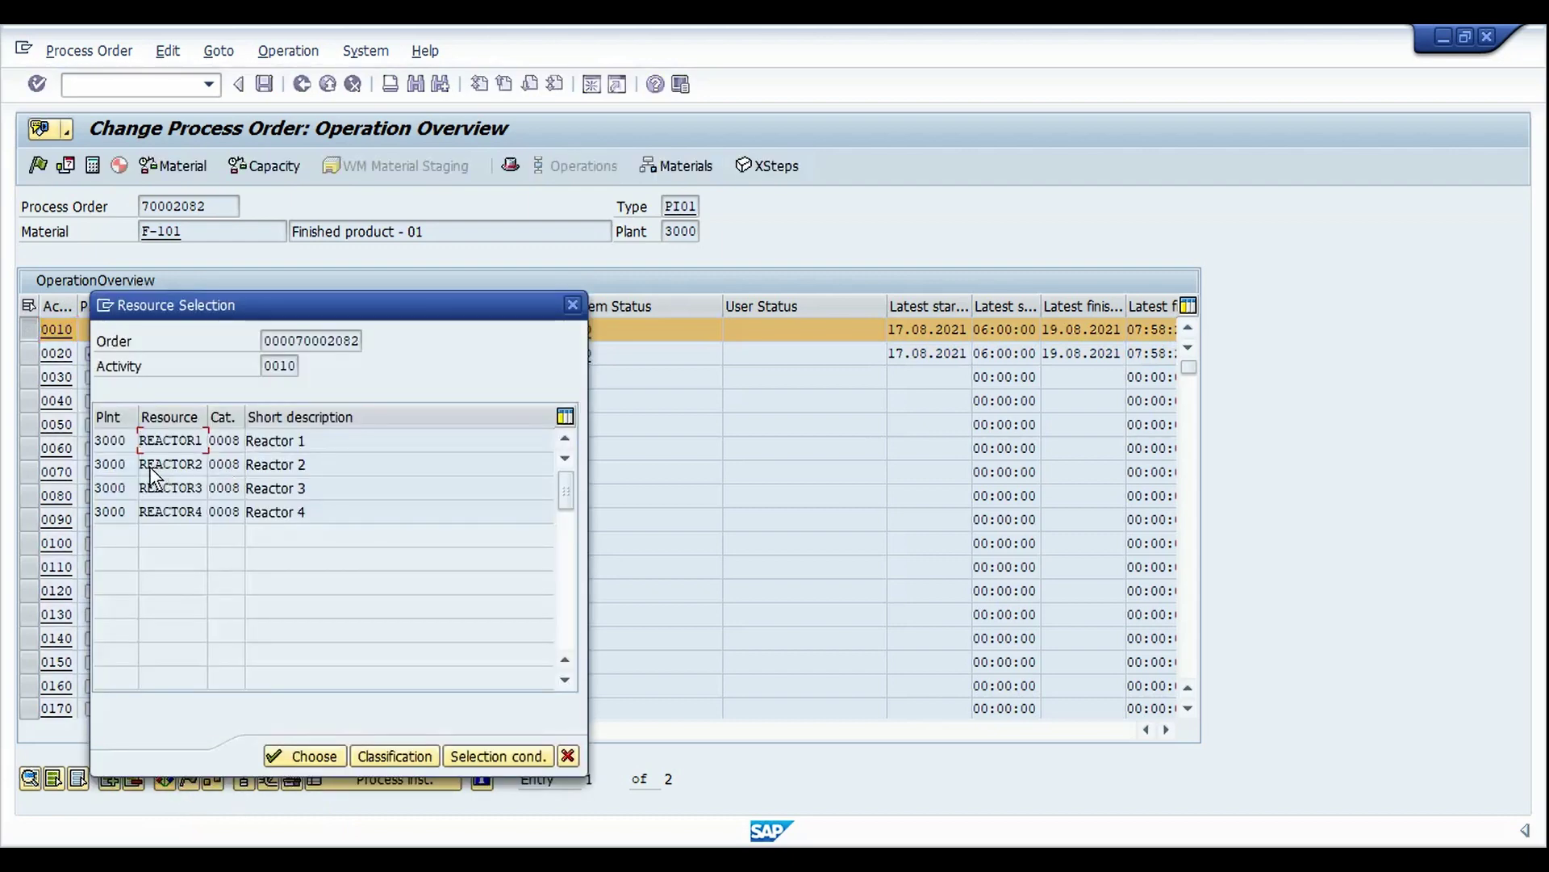
drag(275, 302, 554, 386)
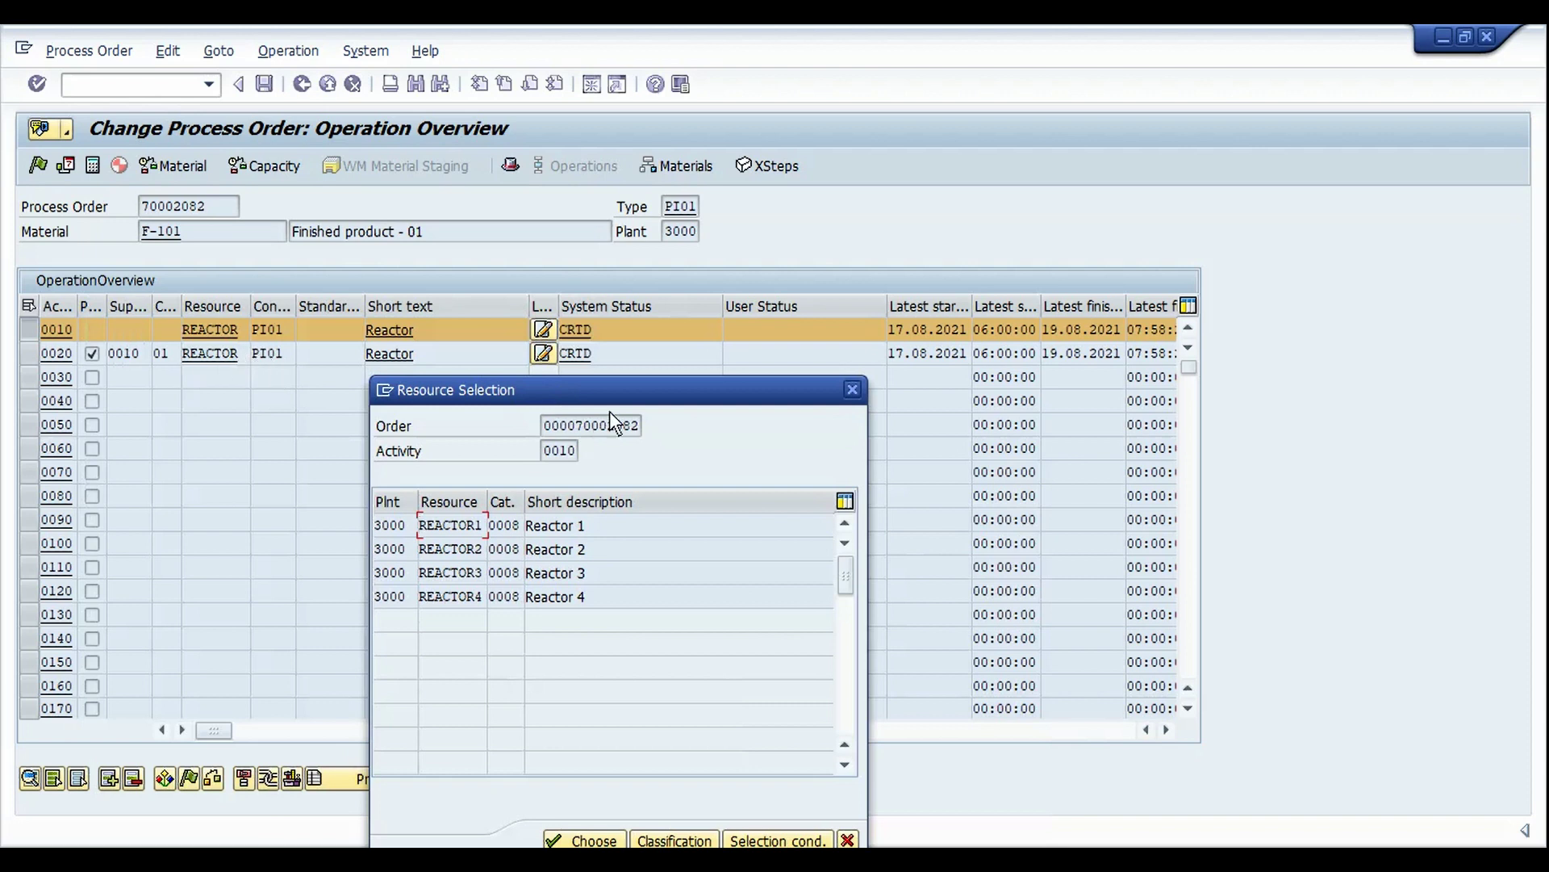
drag(622, 394, 647, 284)
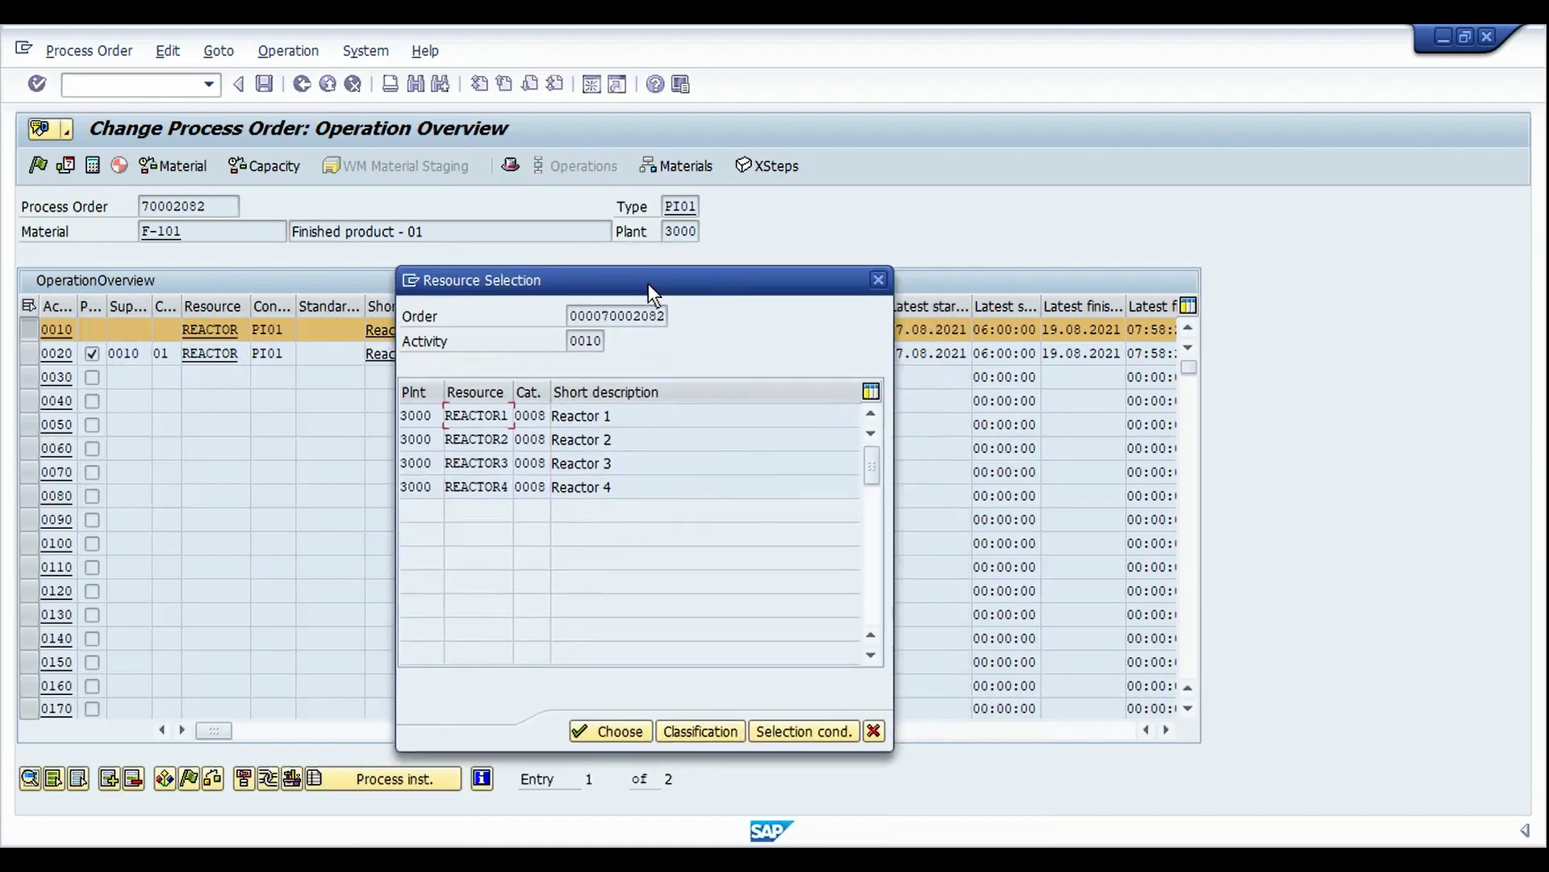
drag(514, 394, 569, 395)
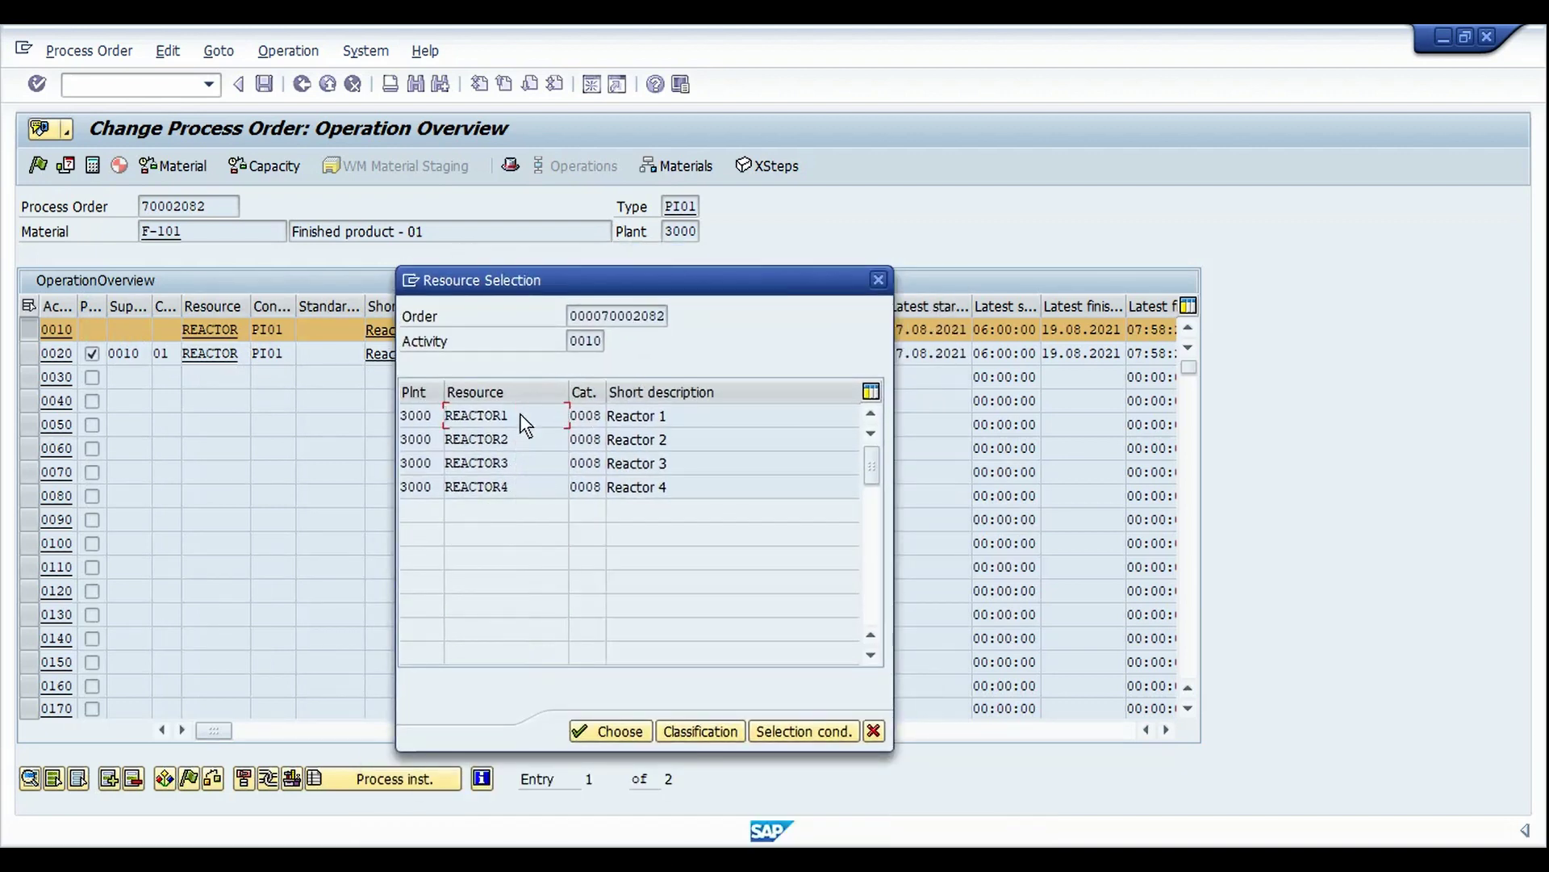
click(533, 490)
click(529, 466)
click(620, 732)
drag(250, 315, 299, 311)
click(266, 353)
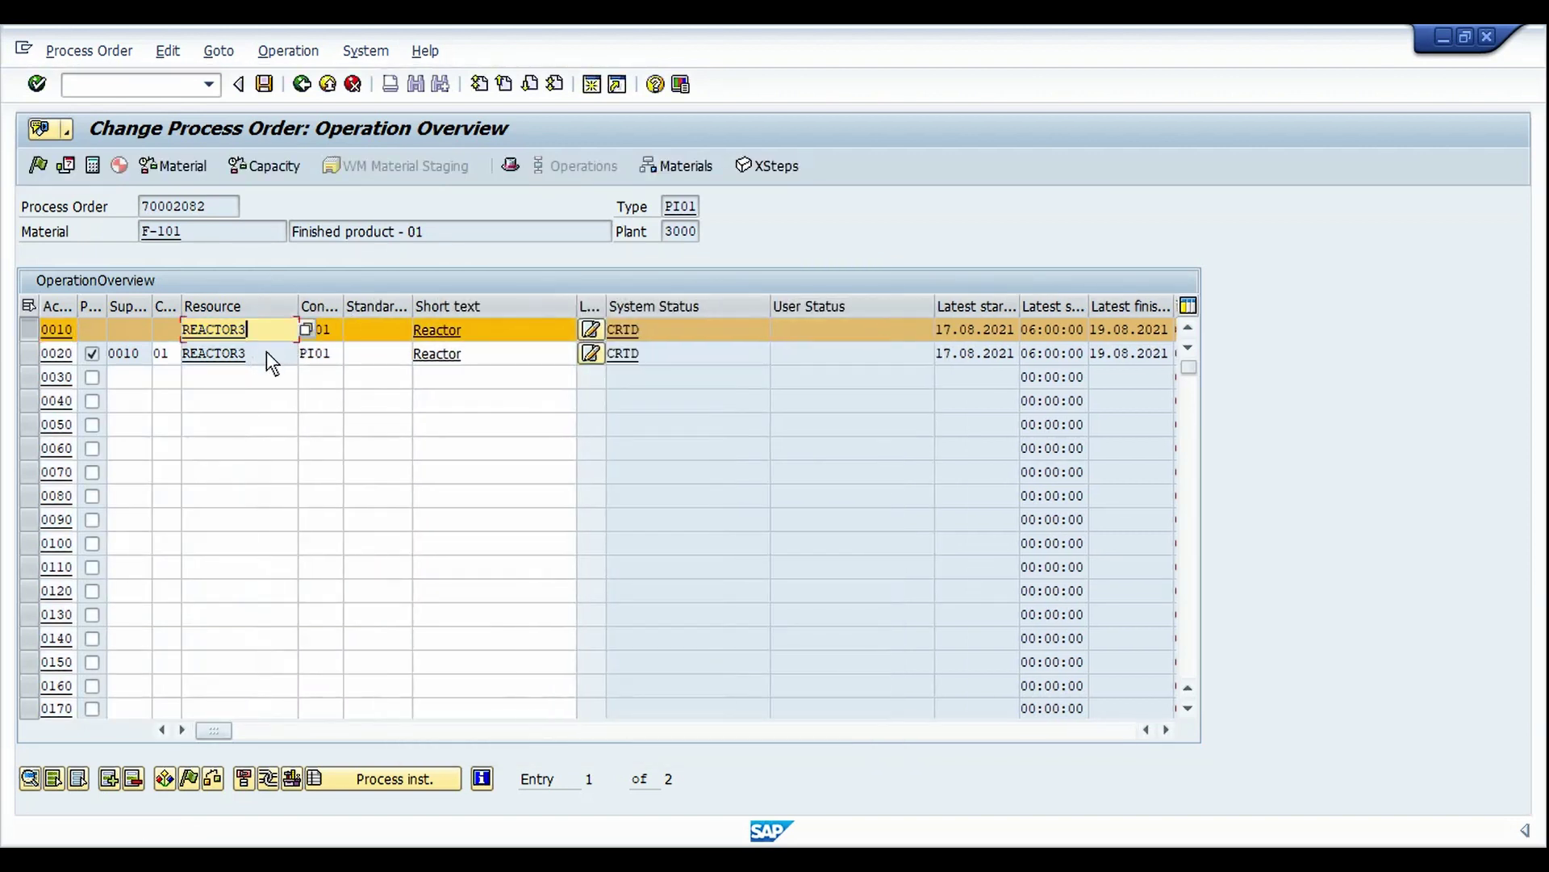
Return to the order header and release the process order to trigger the batch derivation for F-101.
click(511, 166)
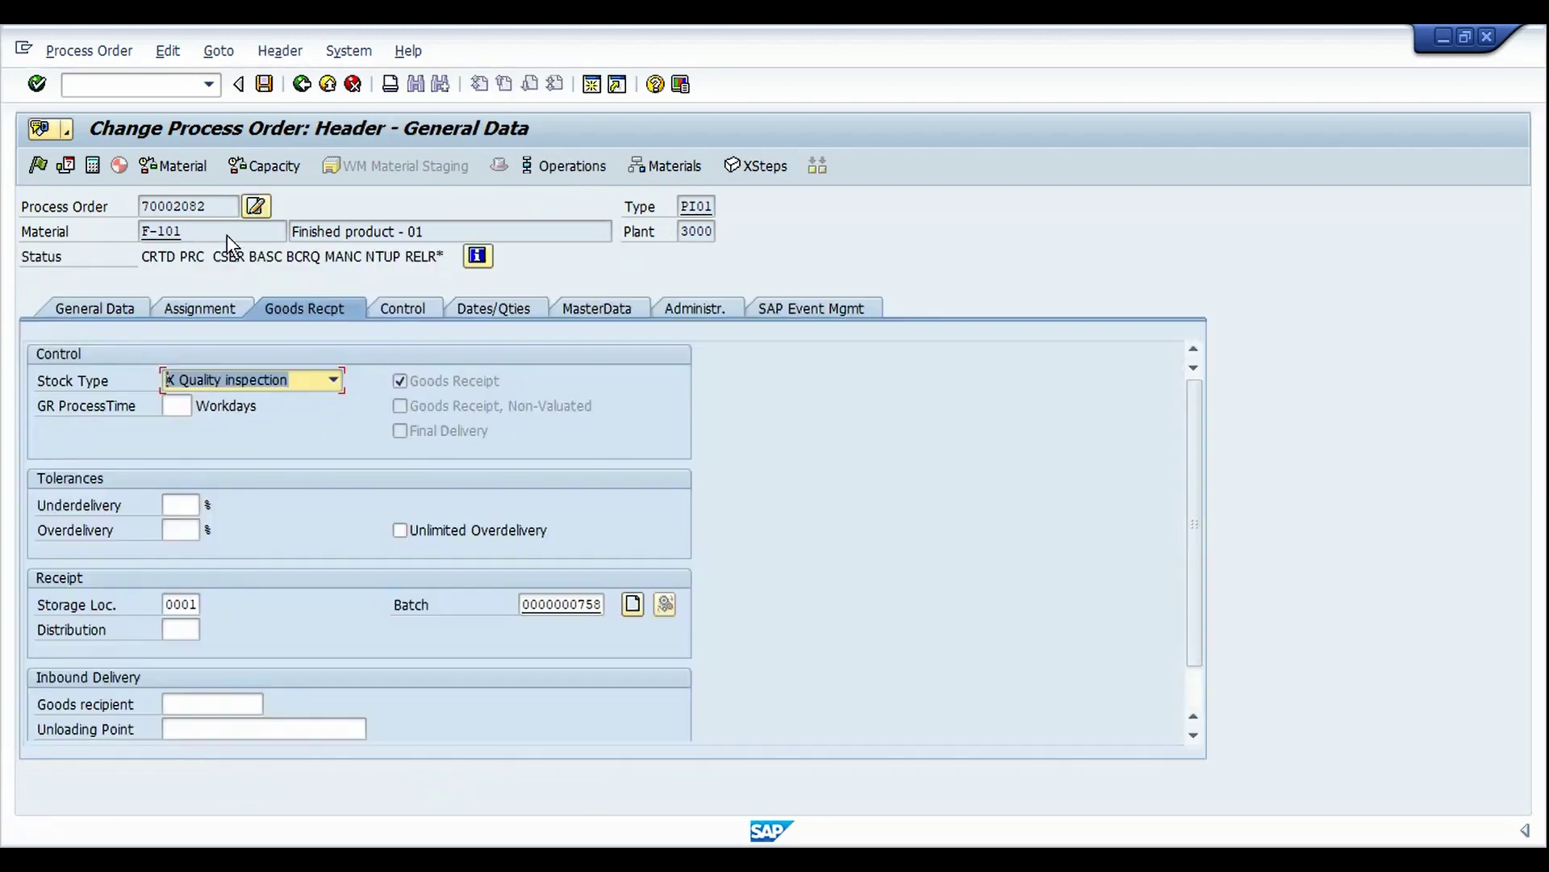
click(42, 168)
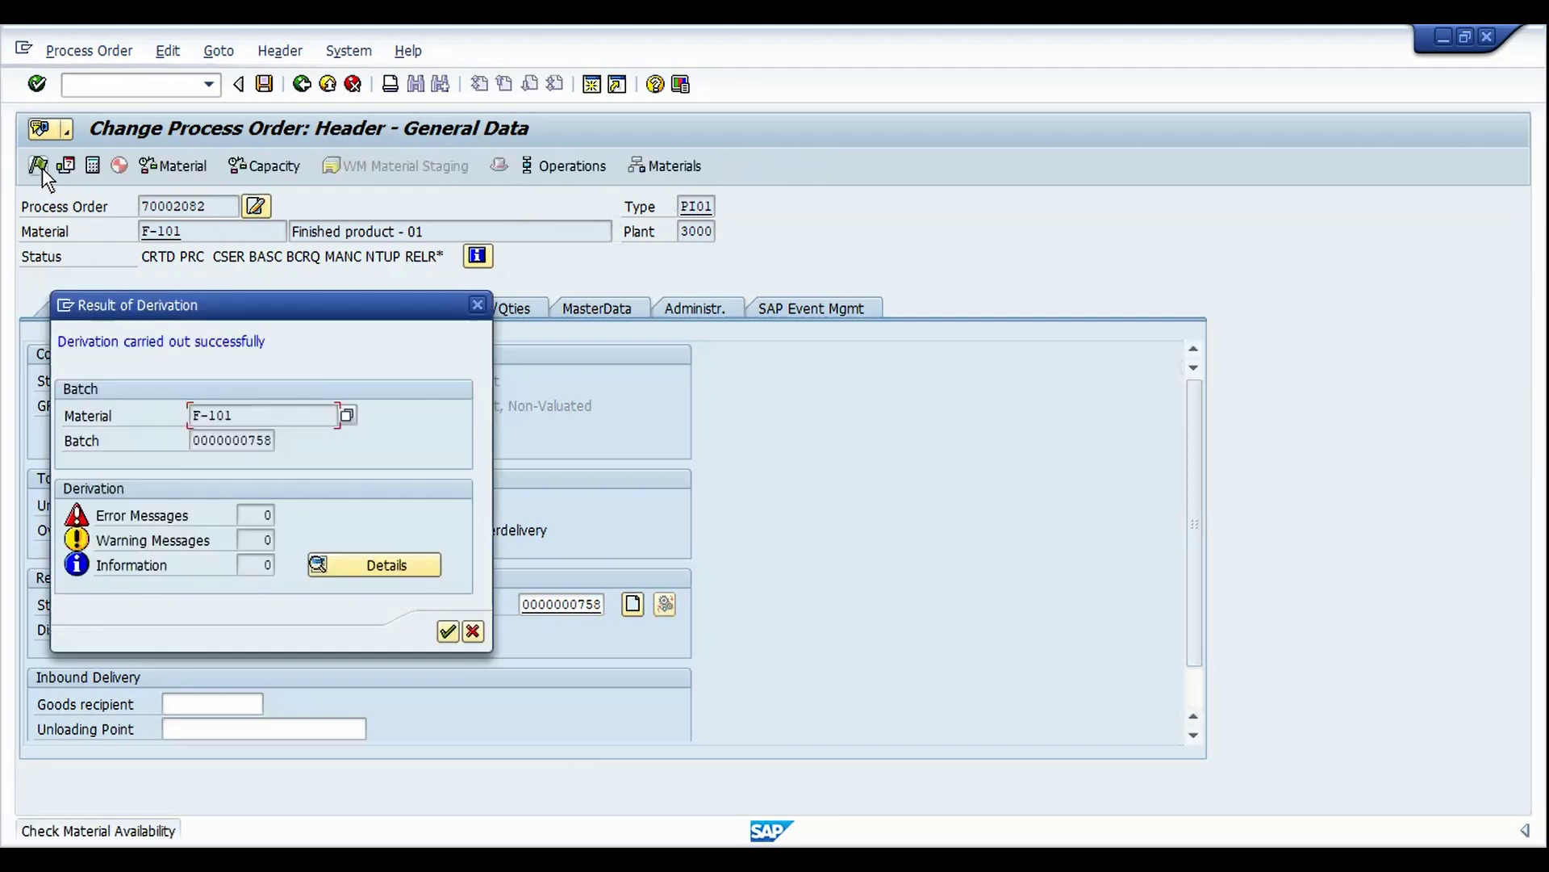
drag(263, 315, 409, 321)
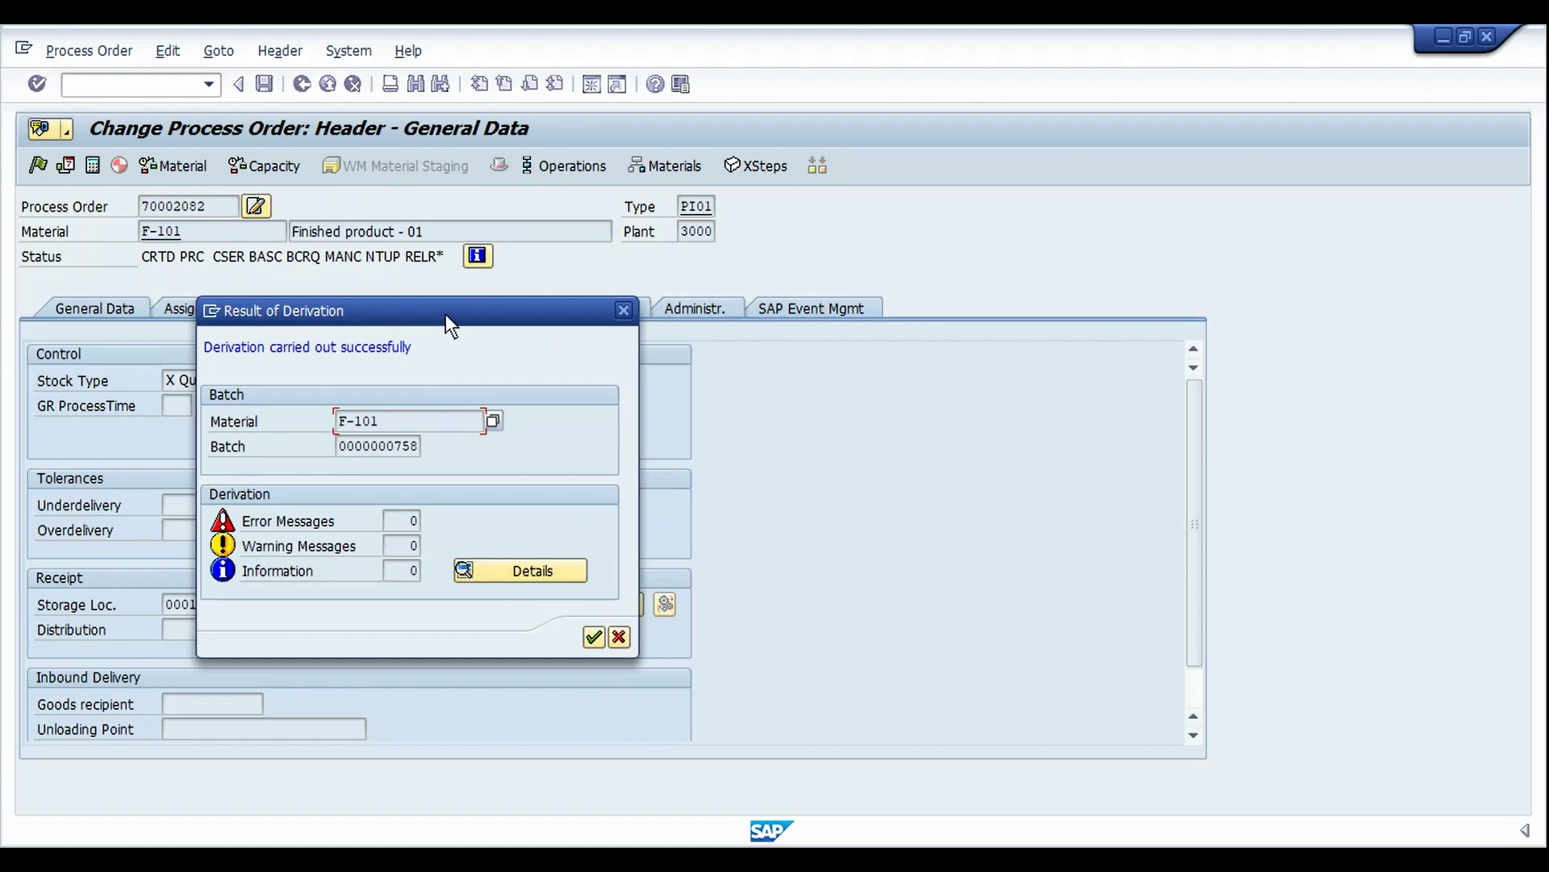
Switch to the material BOM session and start transaction OMCT there to open the Batch Management customizing.
click(363, 843)
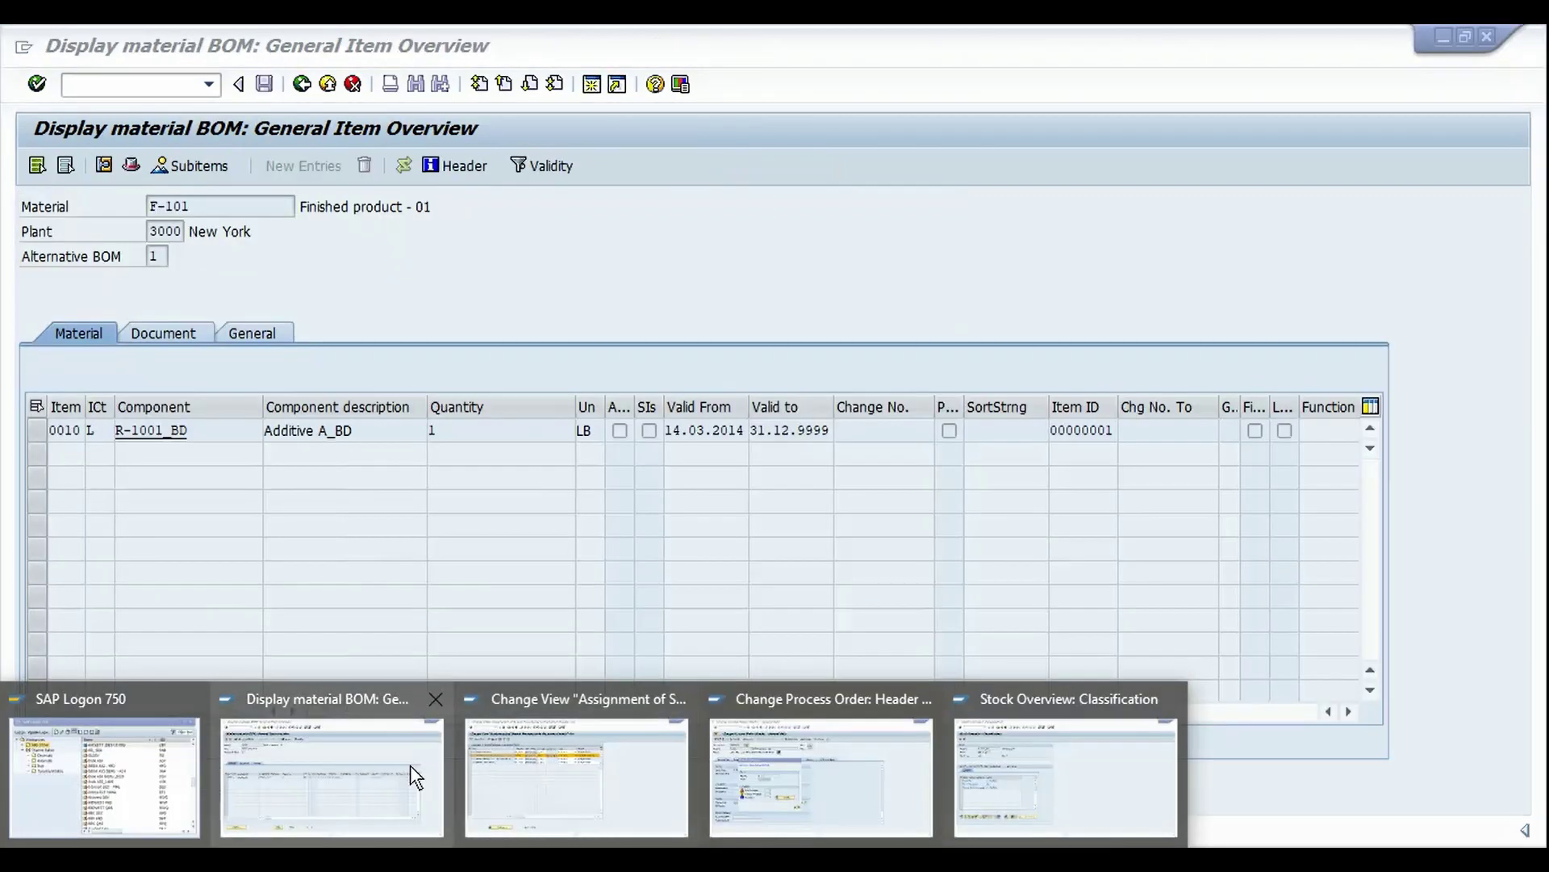
click(410, 768)
key(ctrl+slash)
text(/n)
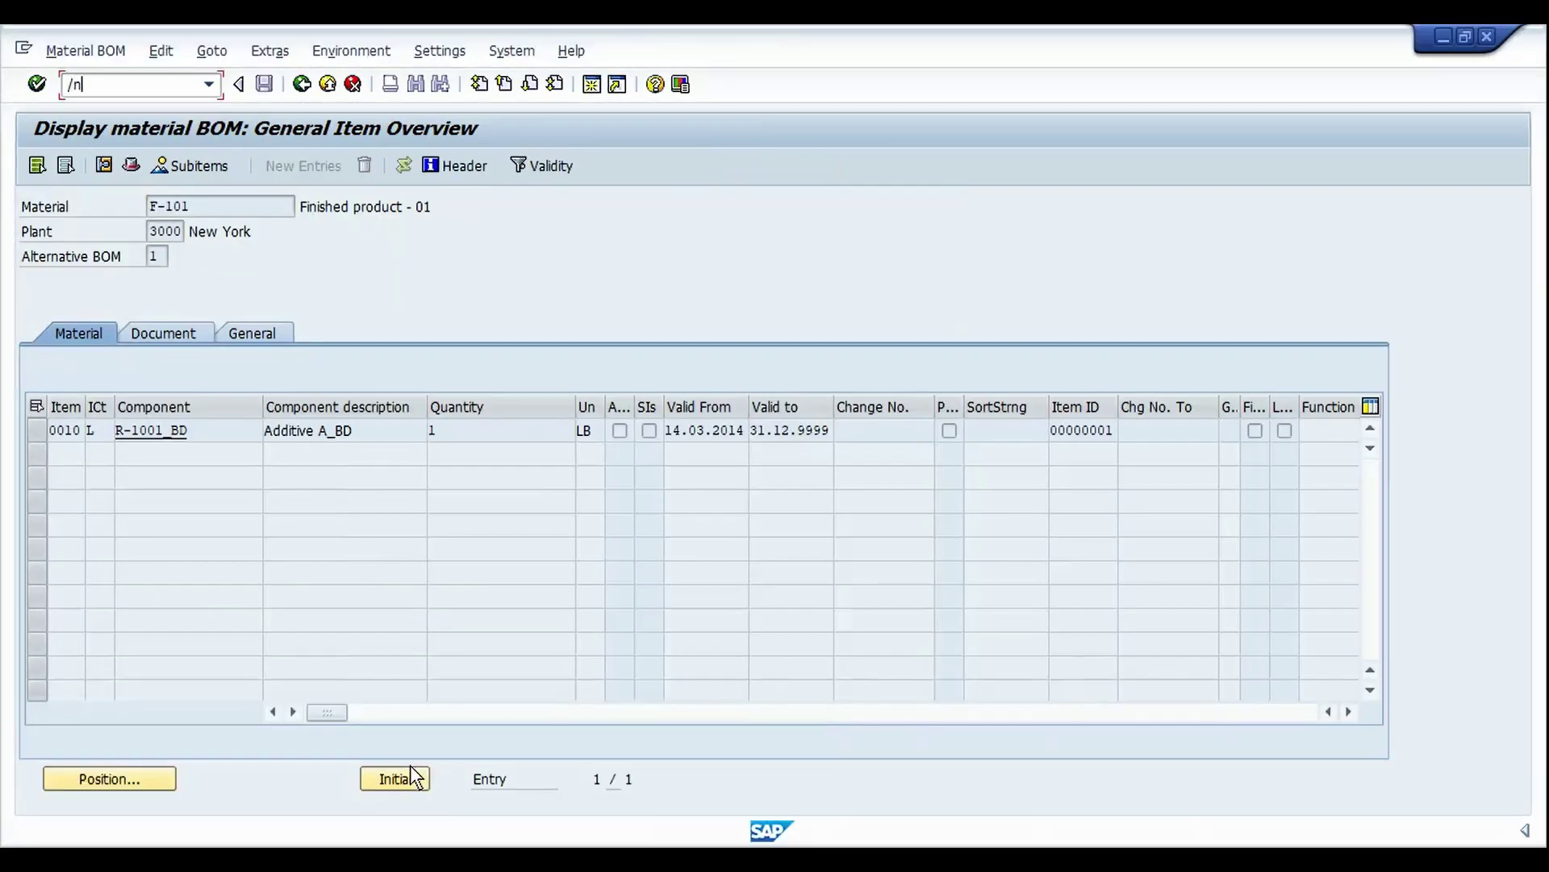
text(o)
text(mct)
key(Return)
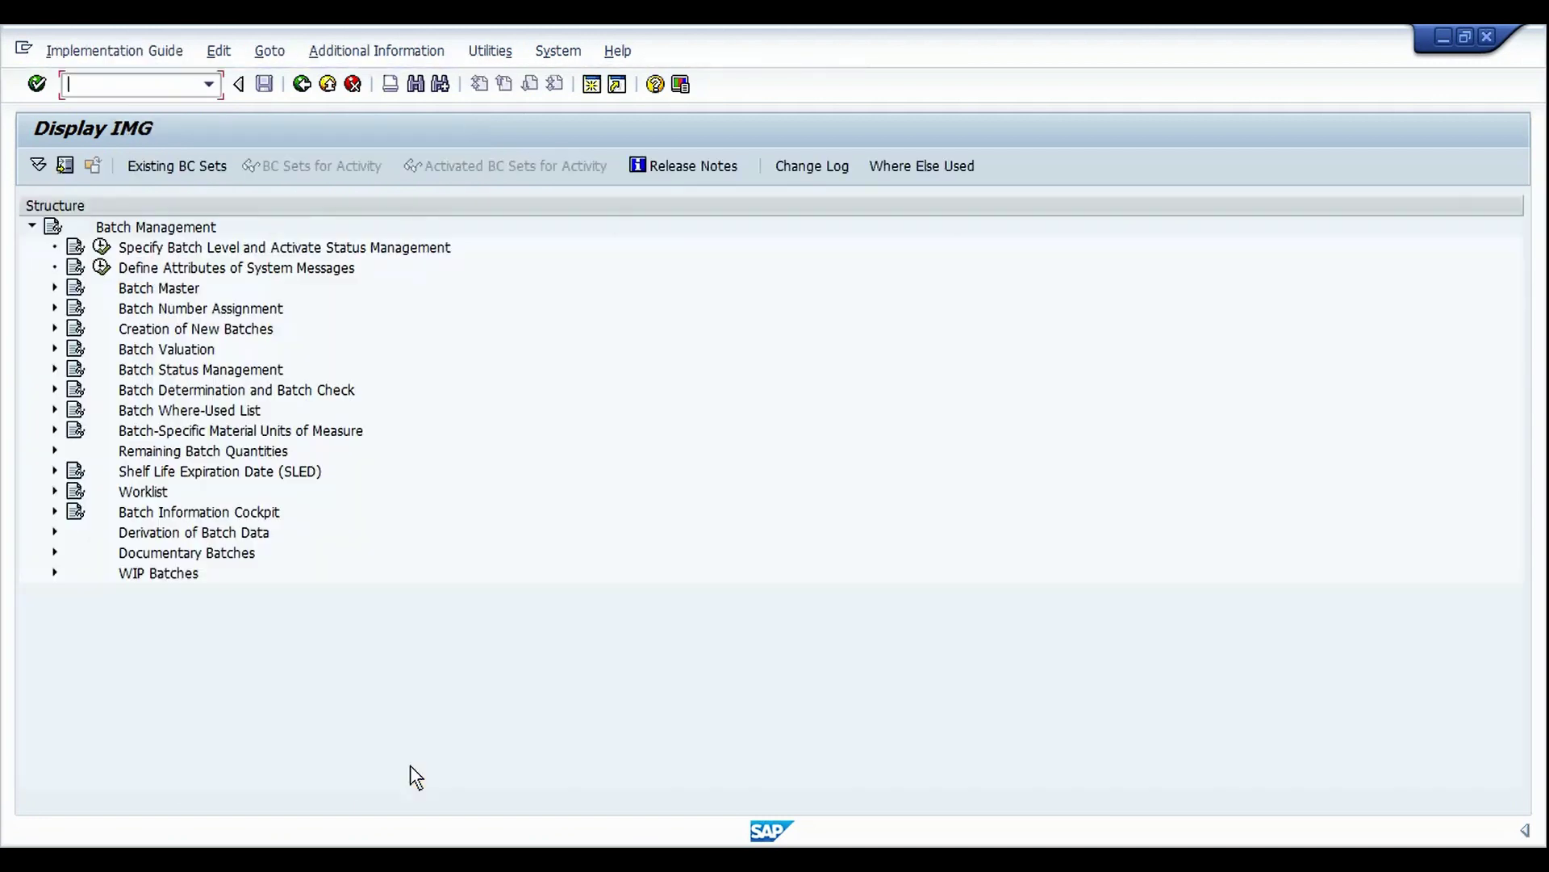
Display Define Derivation Events under Derivation of Batch Data and examine the Window options for event 200 Release Process/Production Order.
click(55, 532)
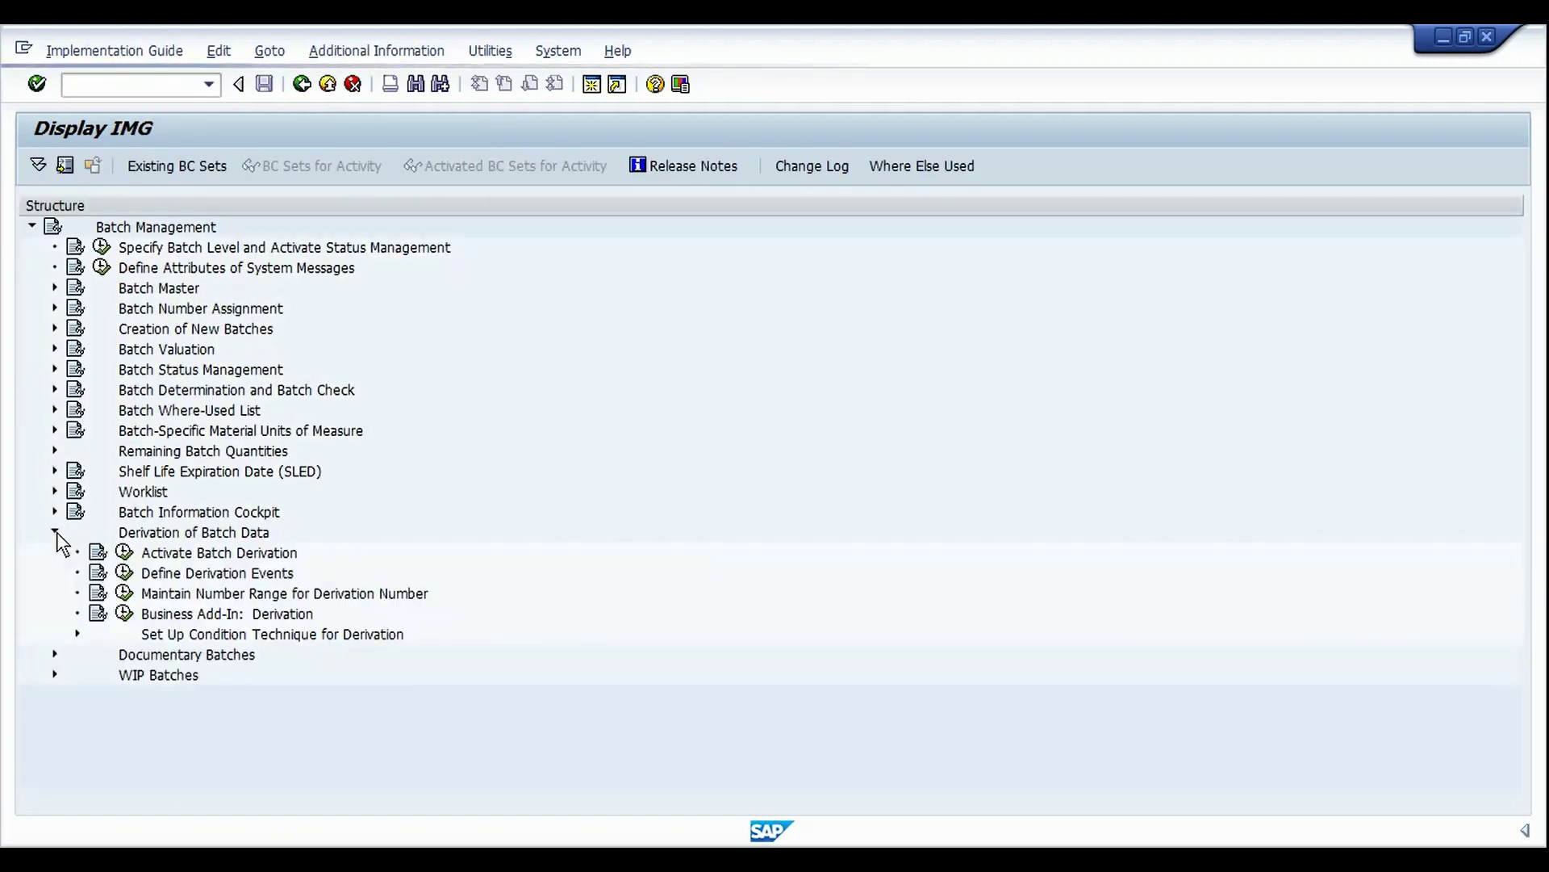
click(117, 573)
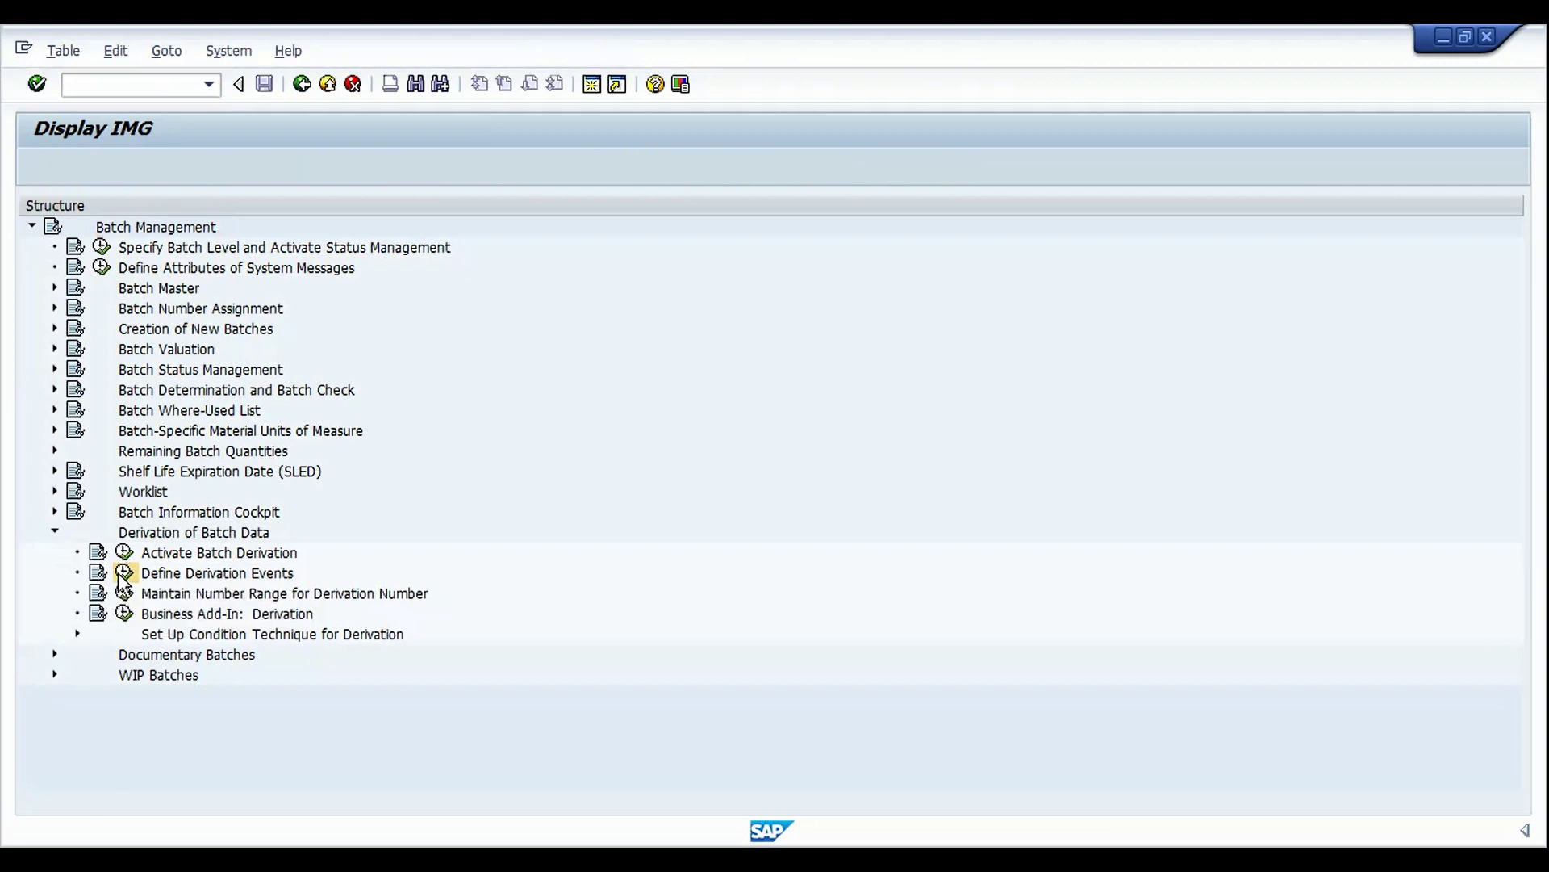
click(197, 621)
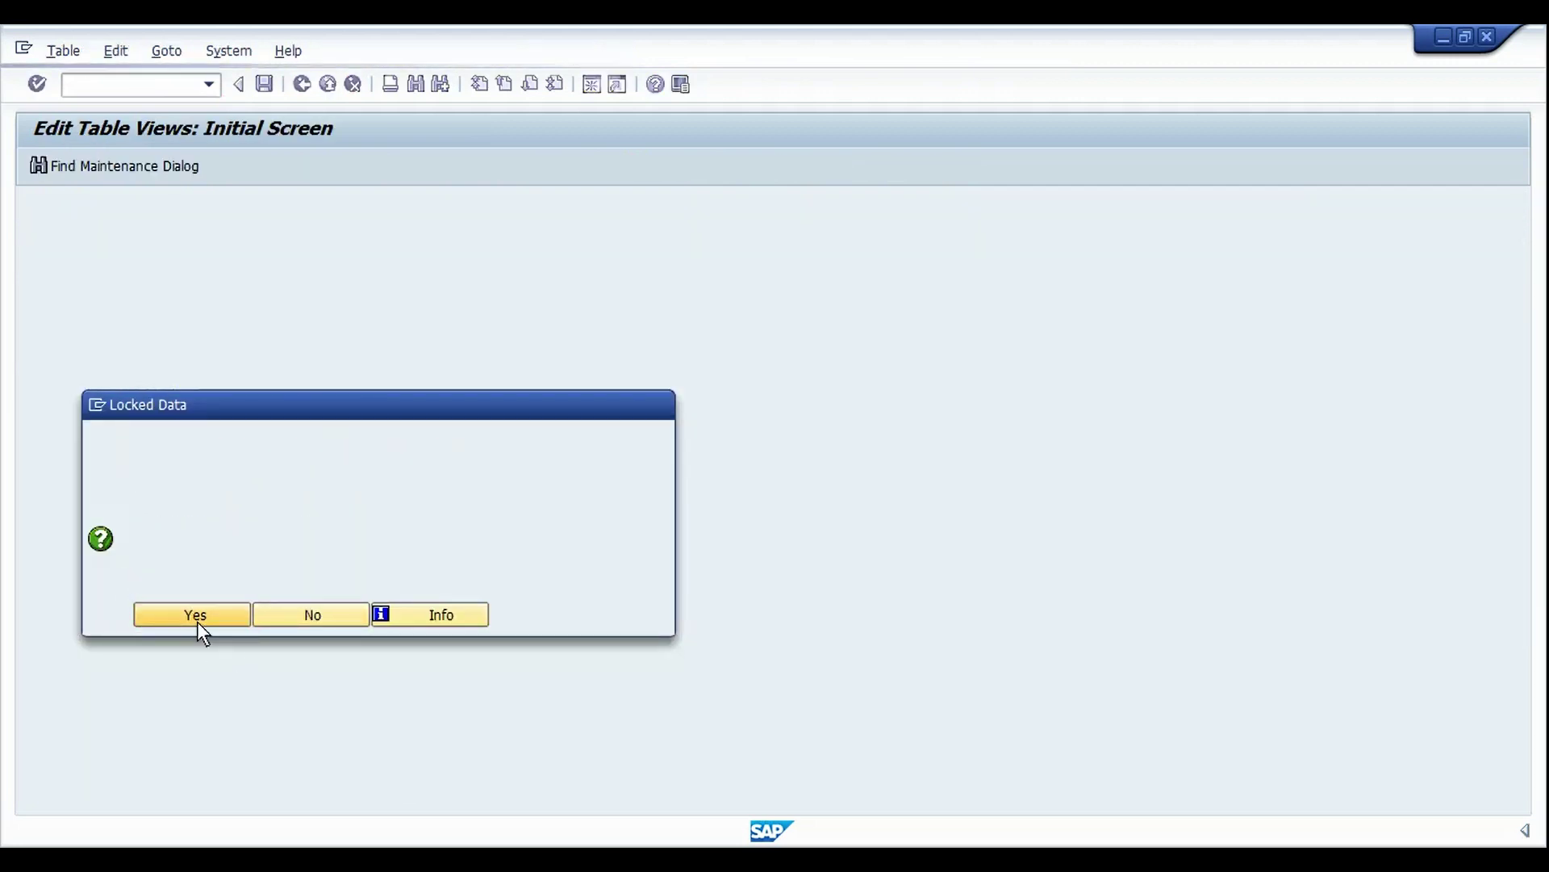
click(28, 278)
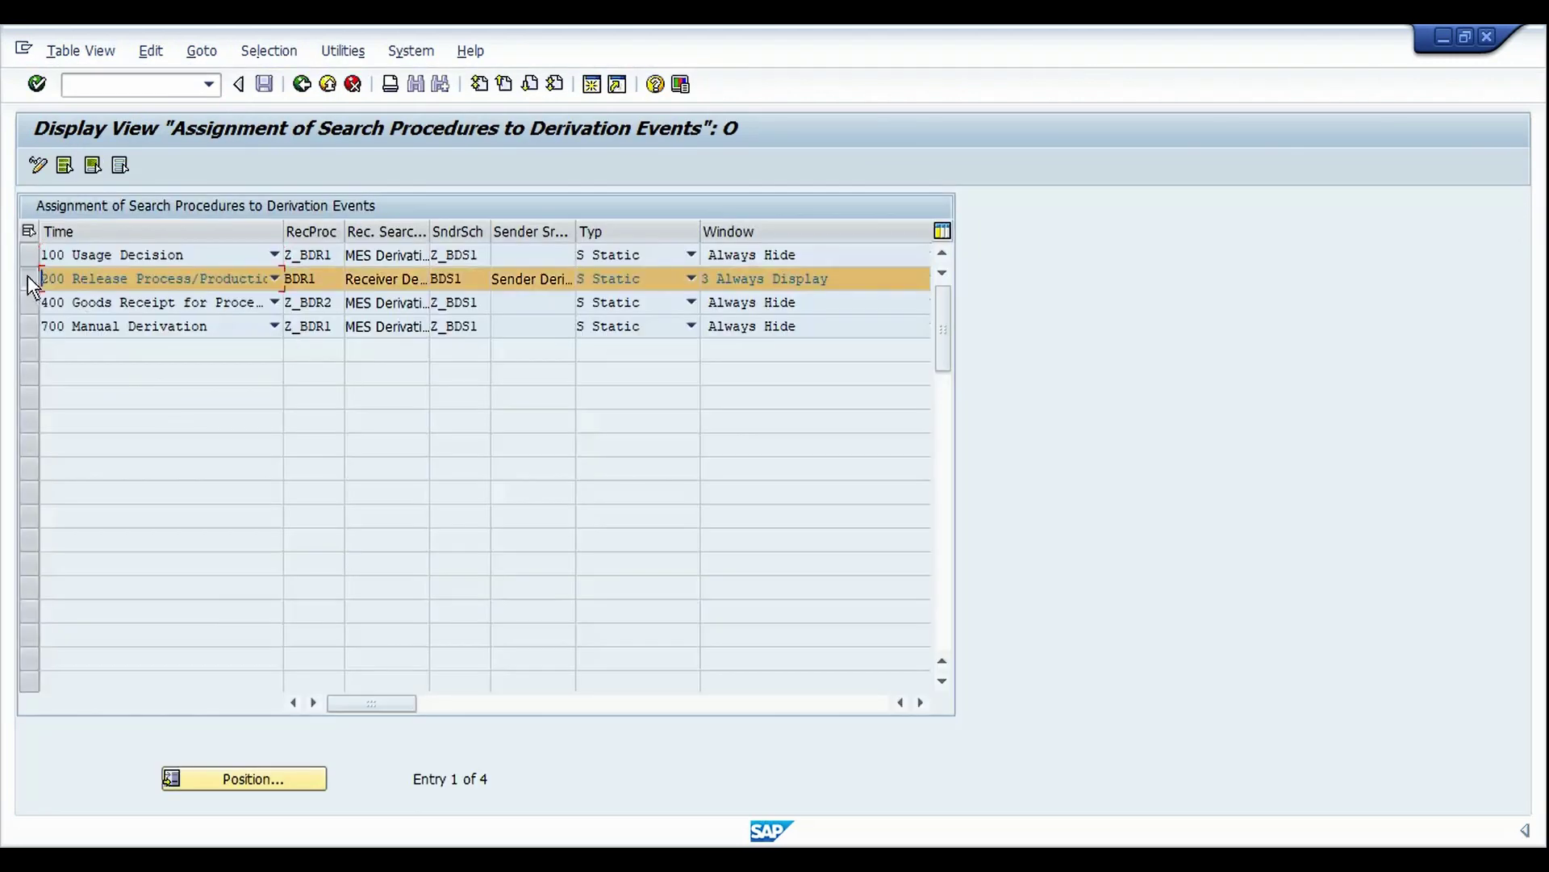
click(28, 277)
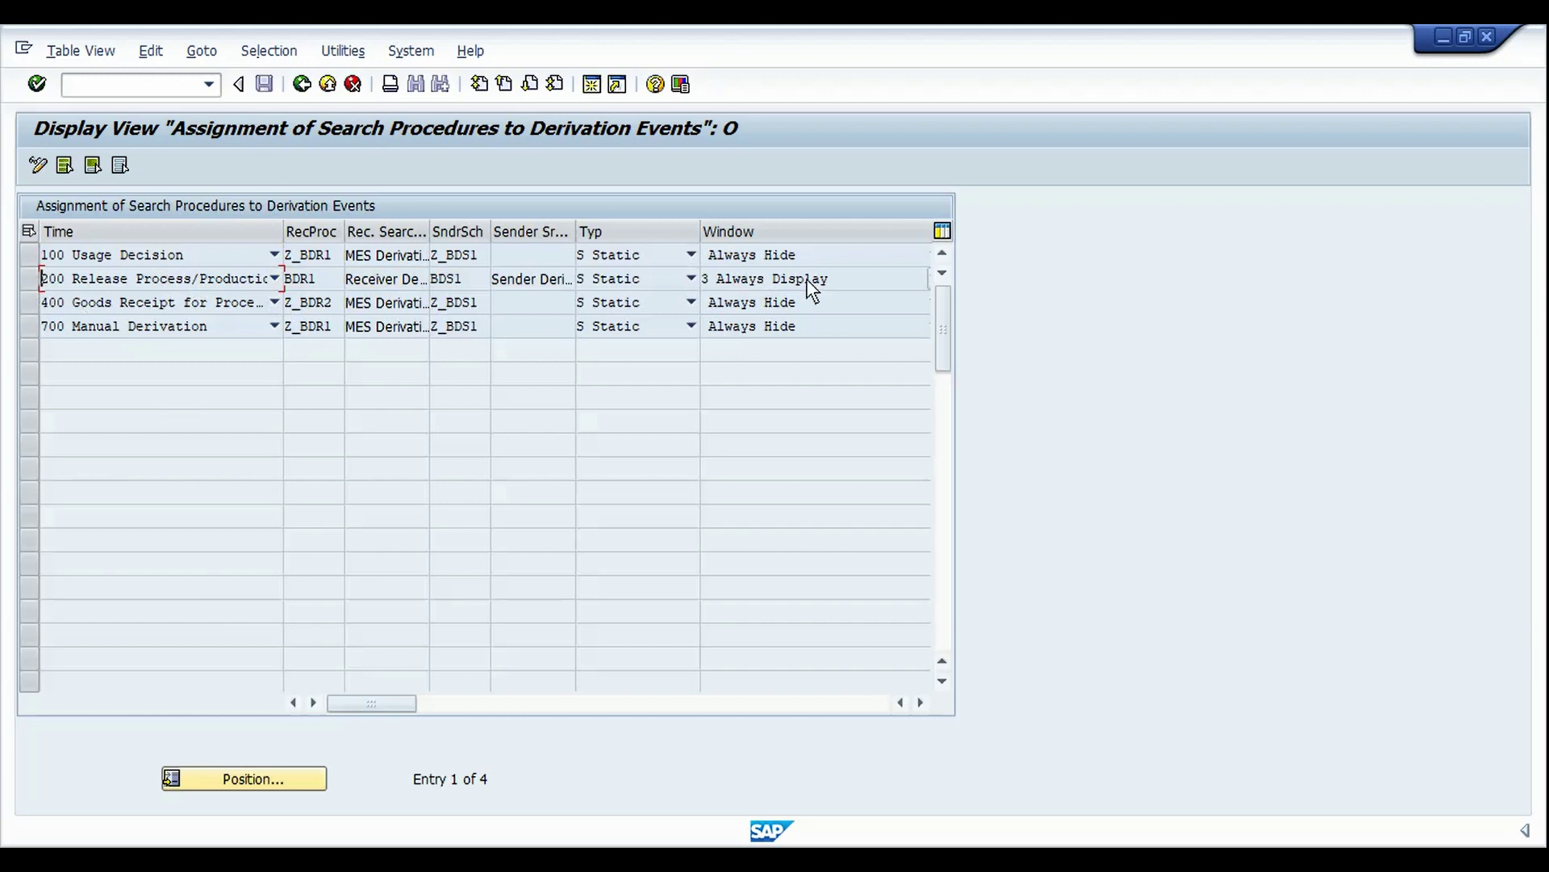
click(767, 278)
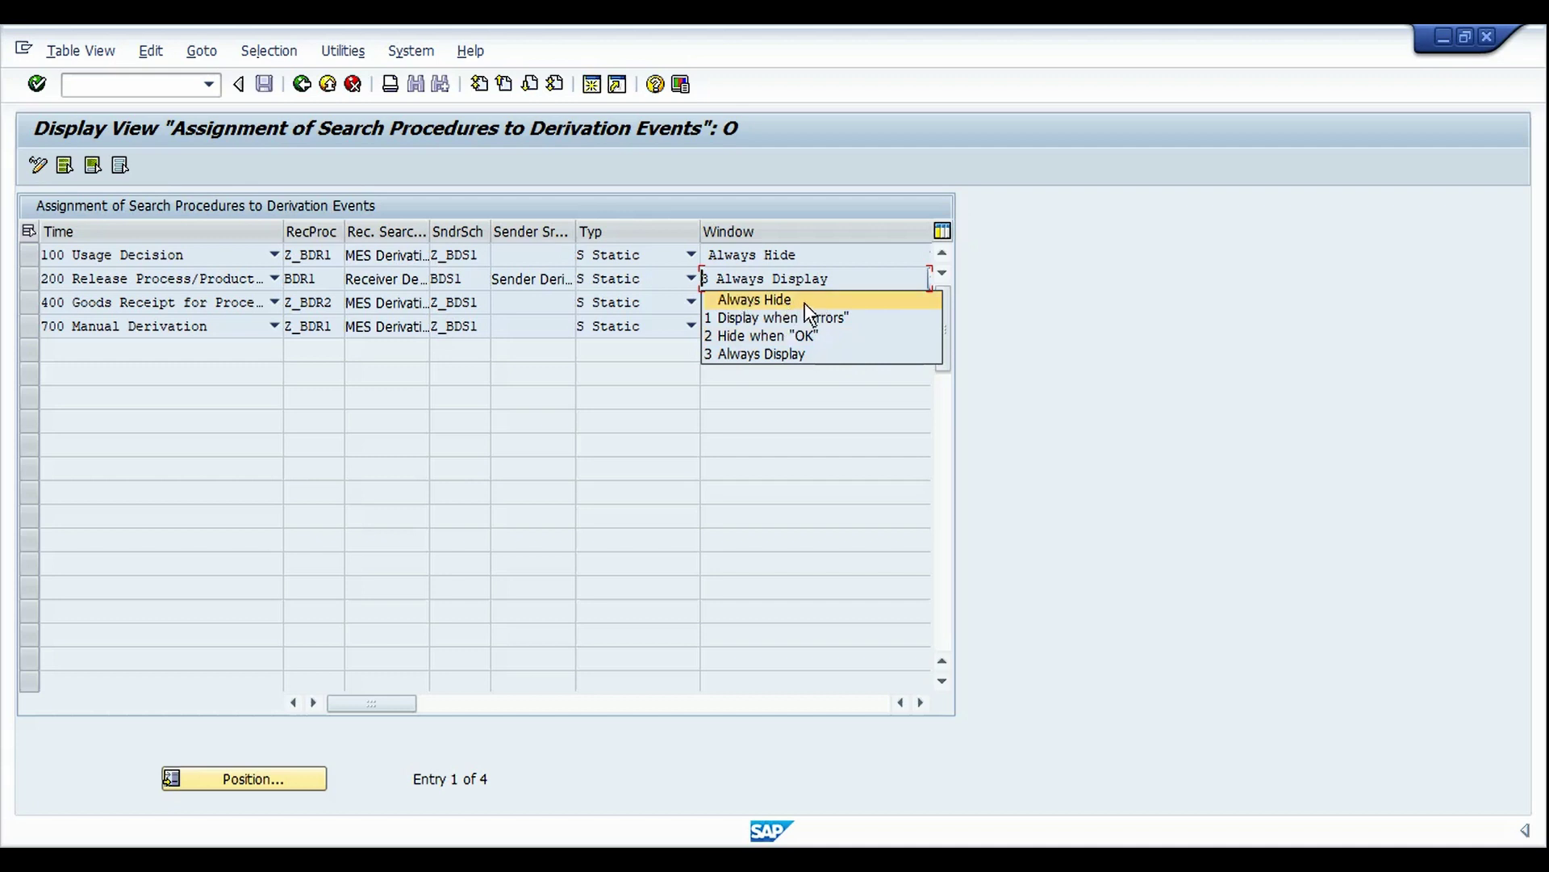
Review the Always Display window setting of event 200 Release Process/Production Order against the other available display options.
click(811, 354)
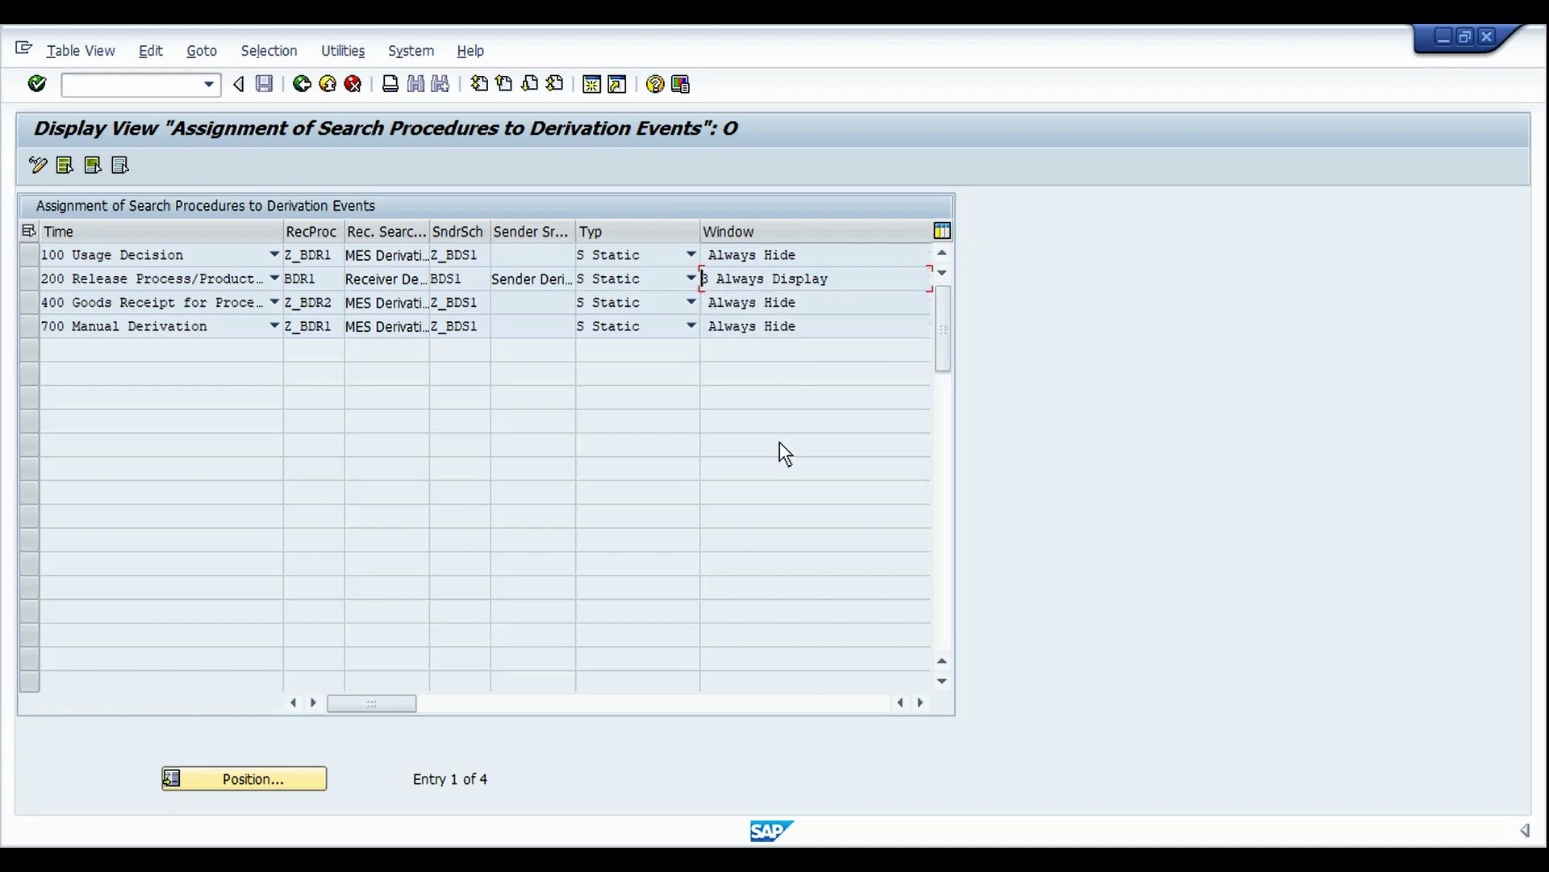
click(843, 304)
click(854, 281)
click(844, 279)
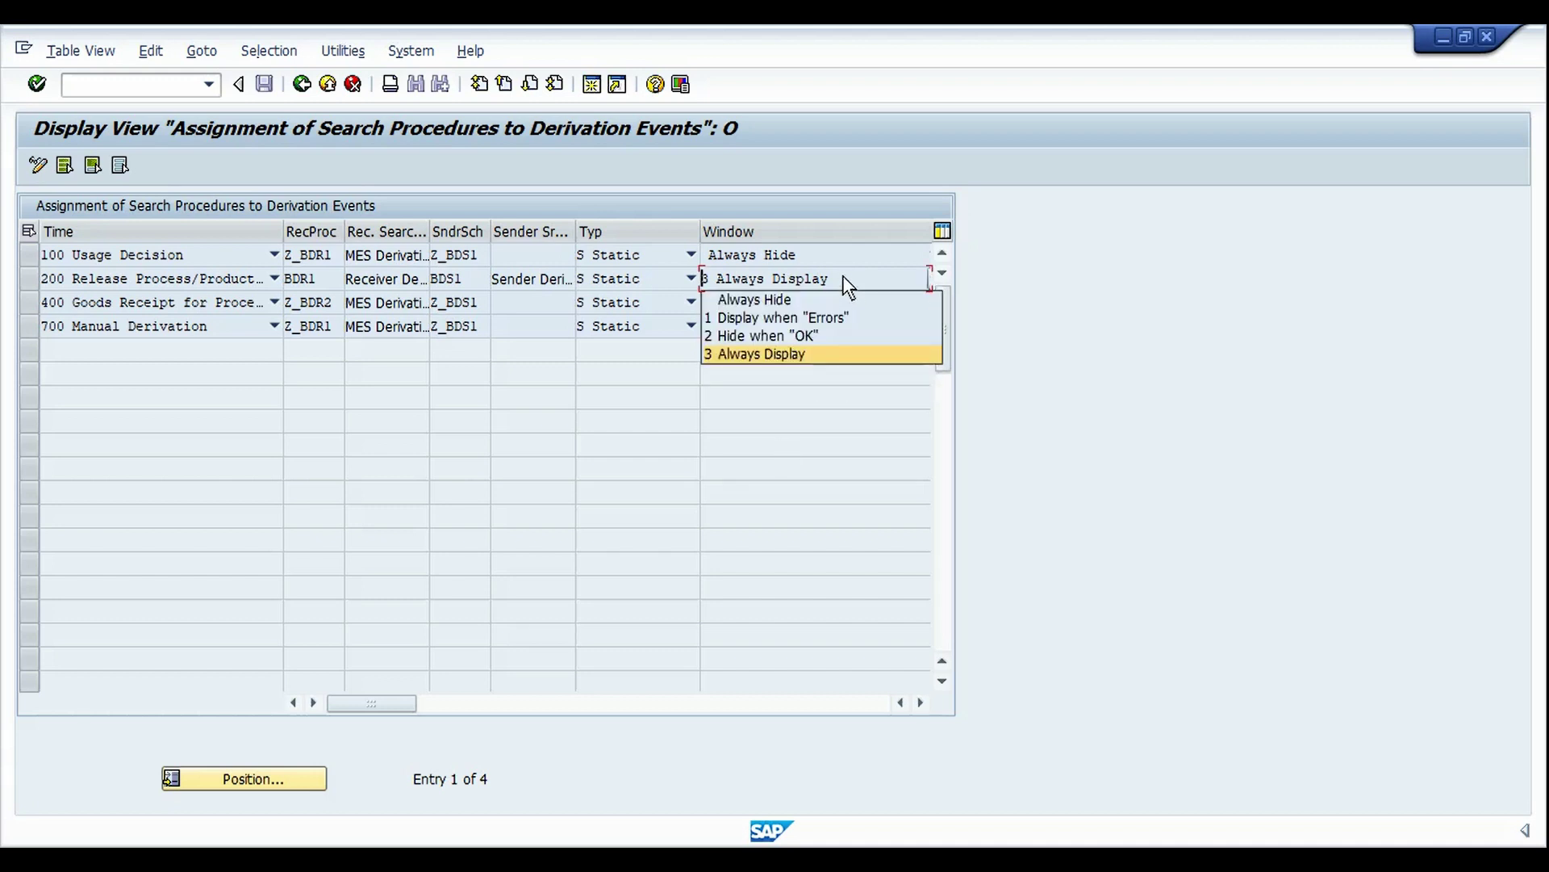
click(854, 276)
Switch back to the process order session and check the error, warning and information counts in the derivation result for F-101.
key(alt+Tab)
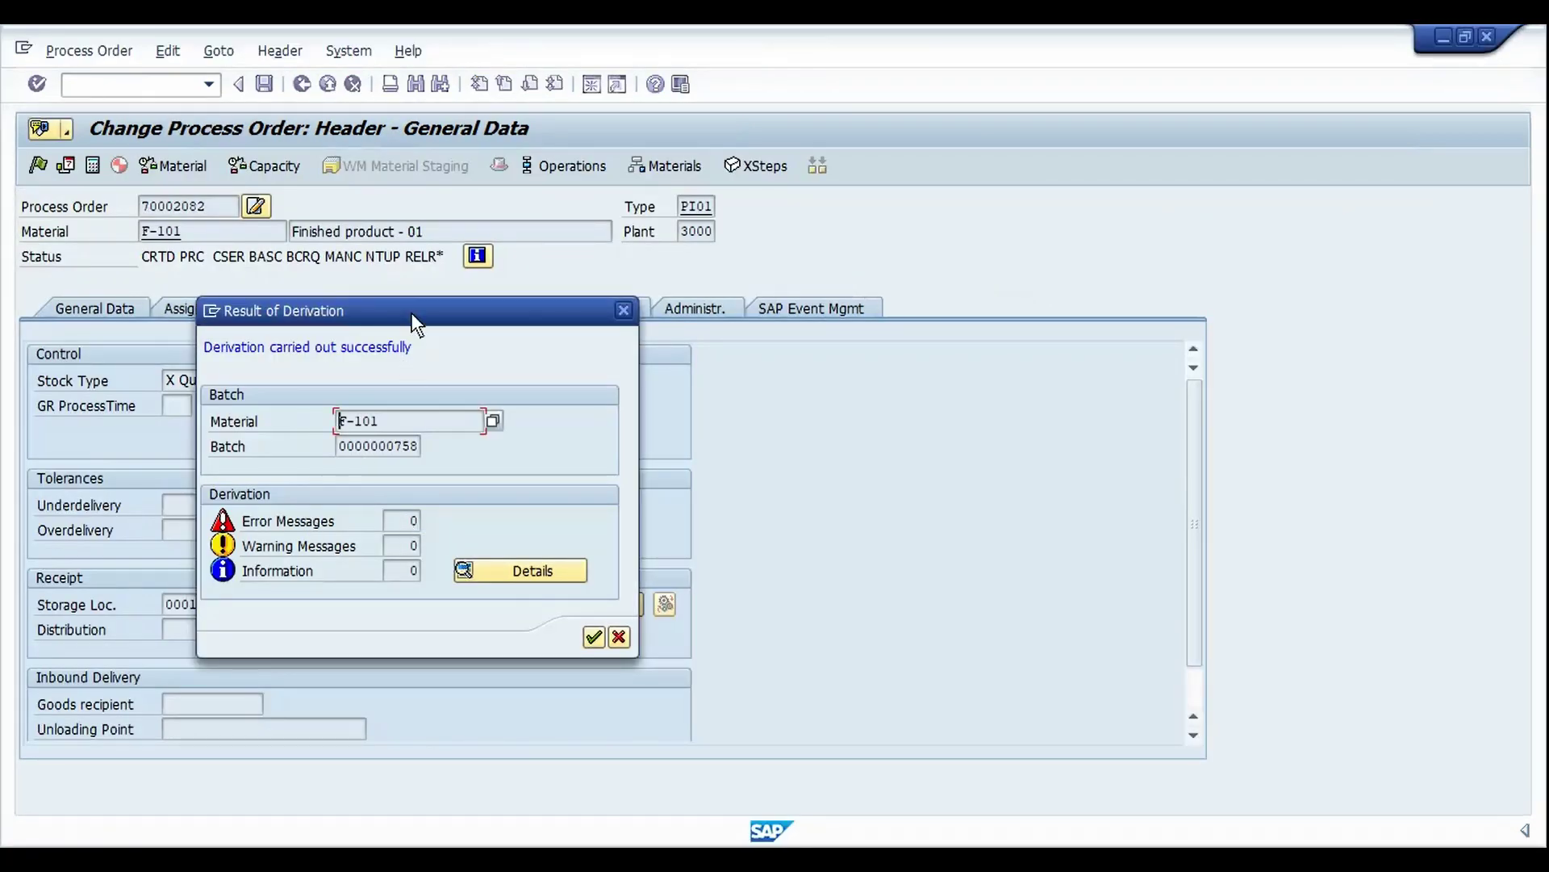
drag(410, 312, 637, 275)
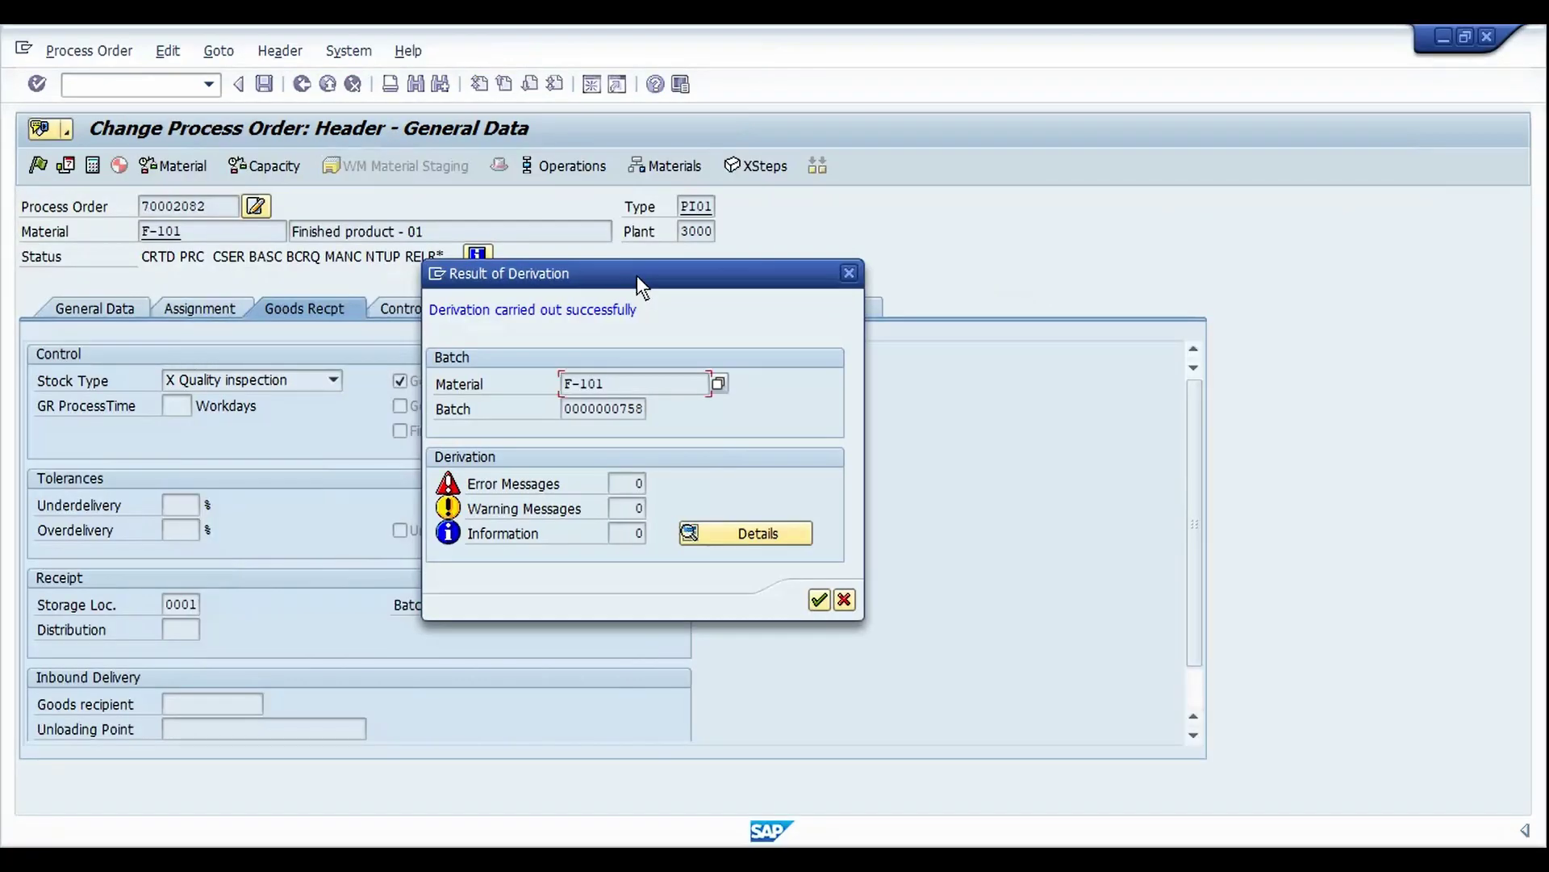
drag(471, 484, 570, 487)
click(478, 507)
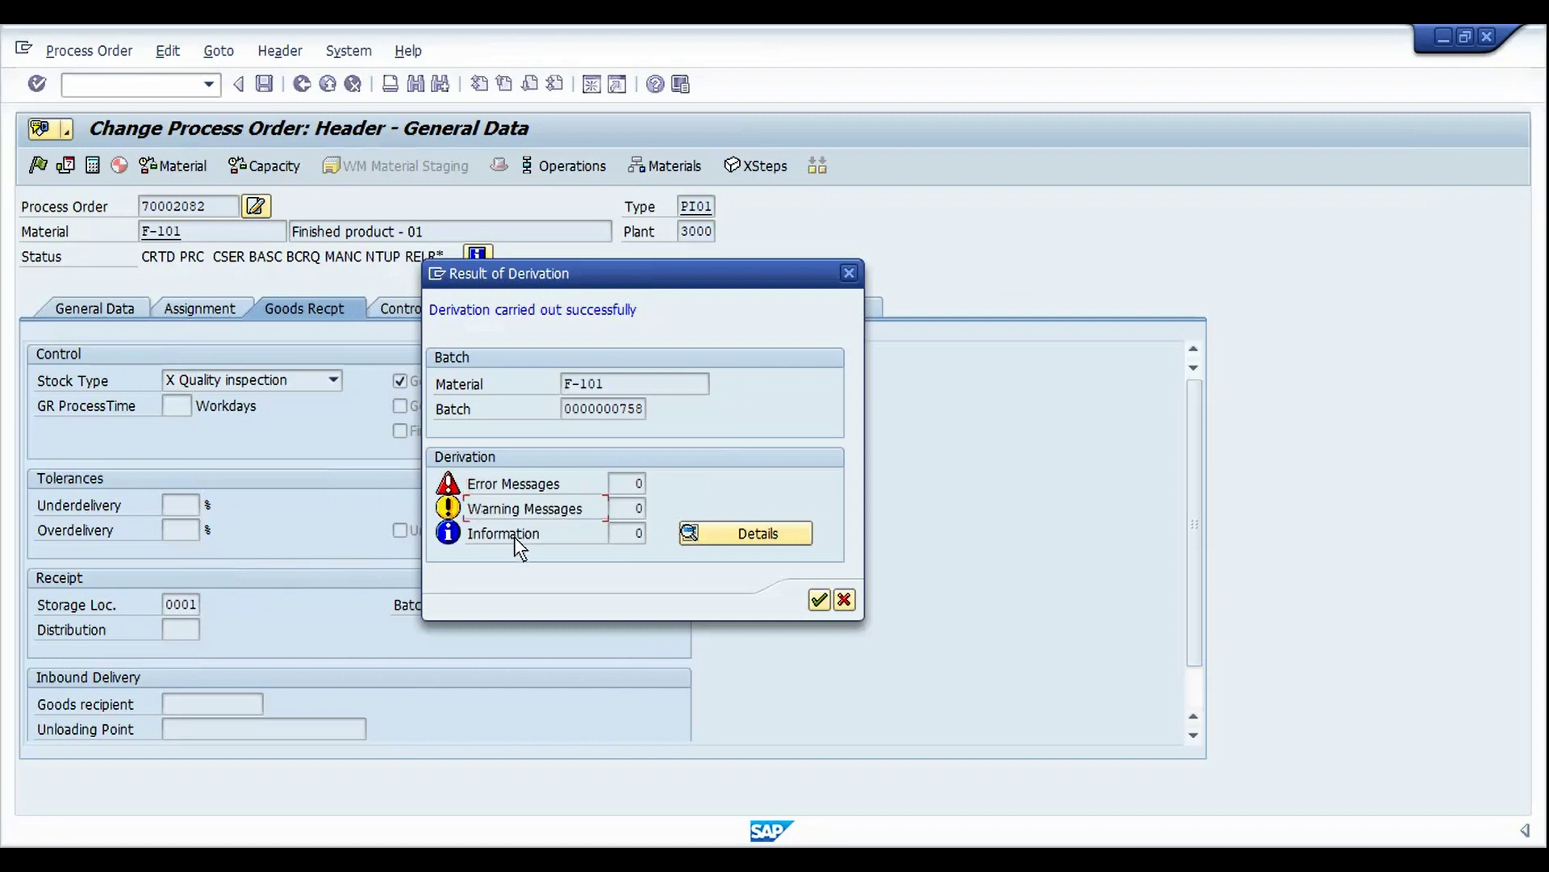
click(636, 485)
click(630, 534)
Open the derivation details and compare the date of manufacture and SLED/BBD of the recipient F-101 batch with sender R-1001_BD/BATCH_BD.
click(729, 530)
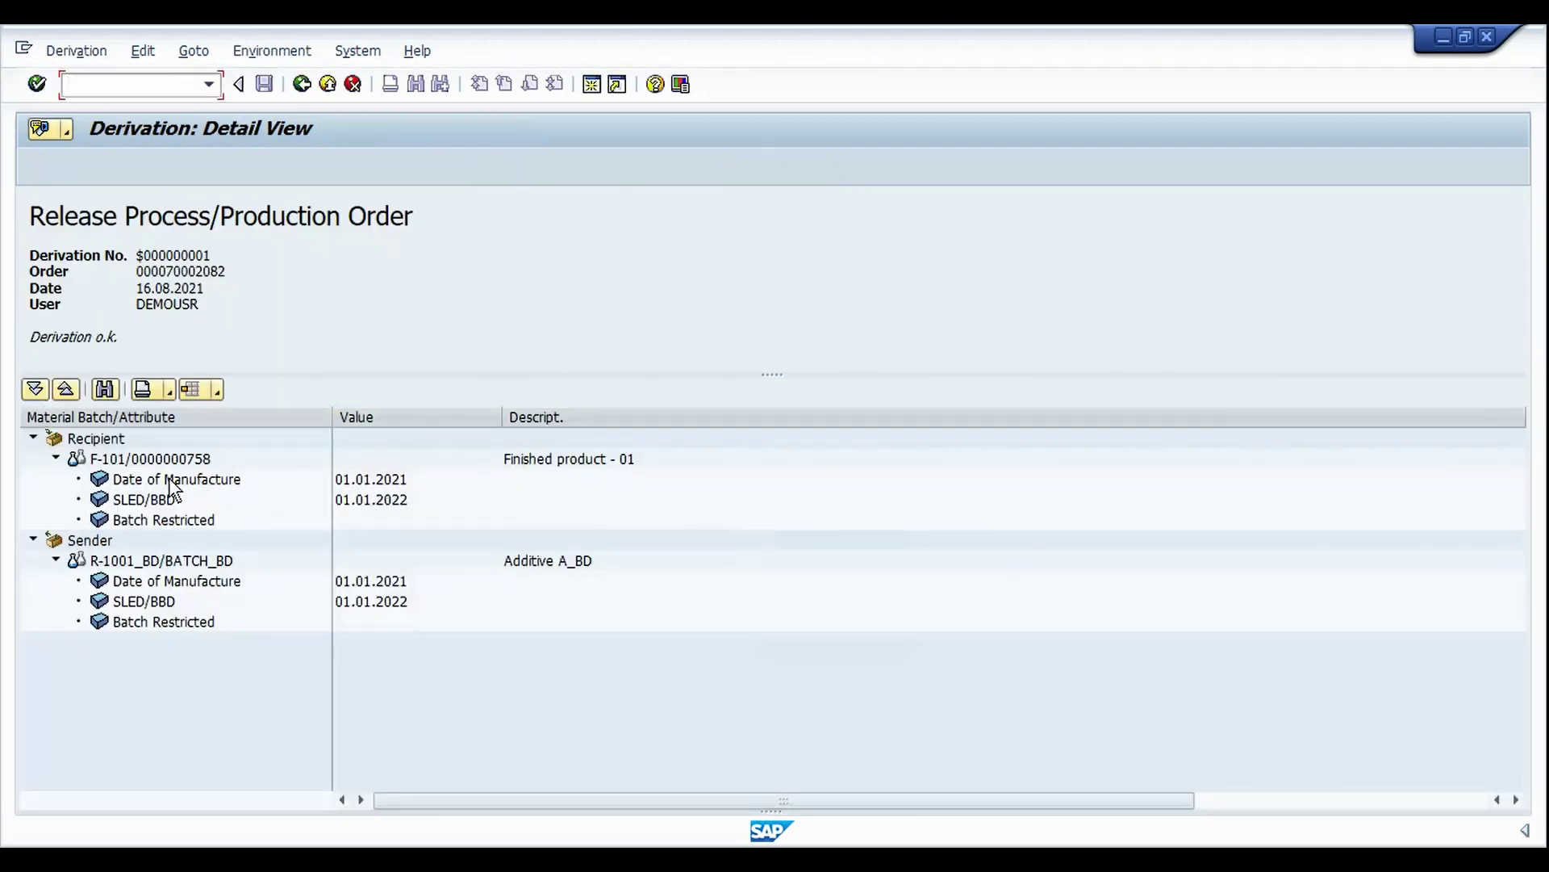
click(101, 439)
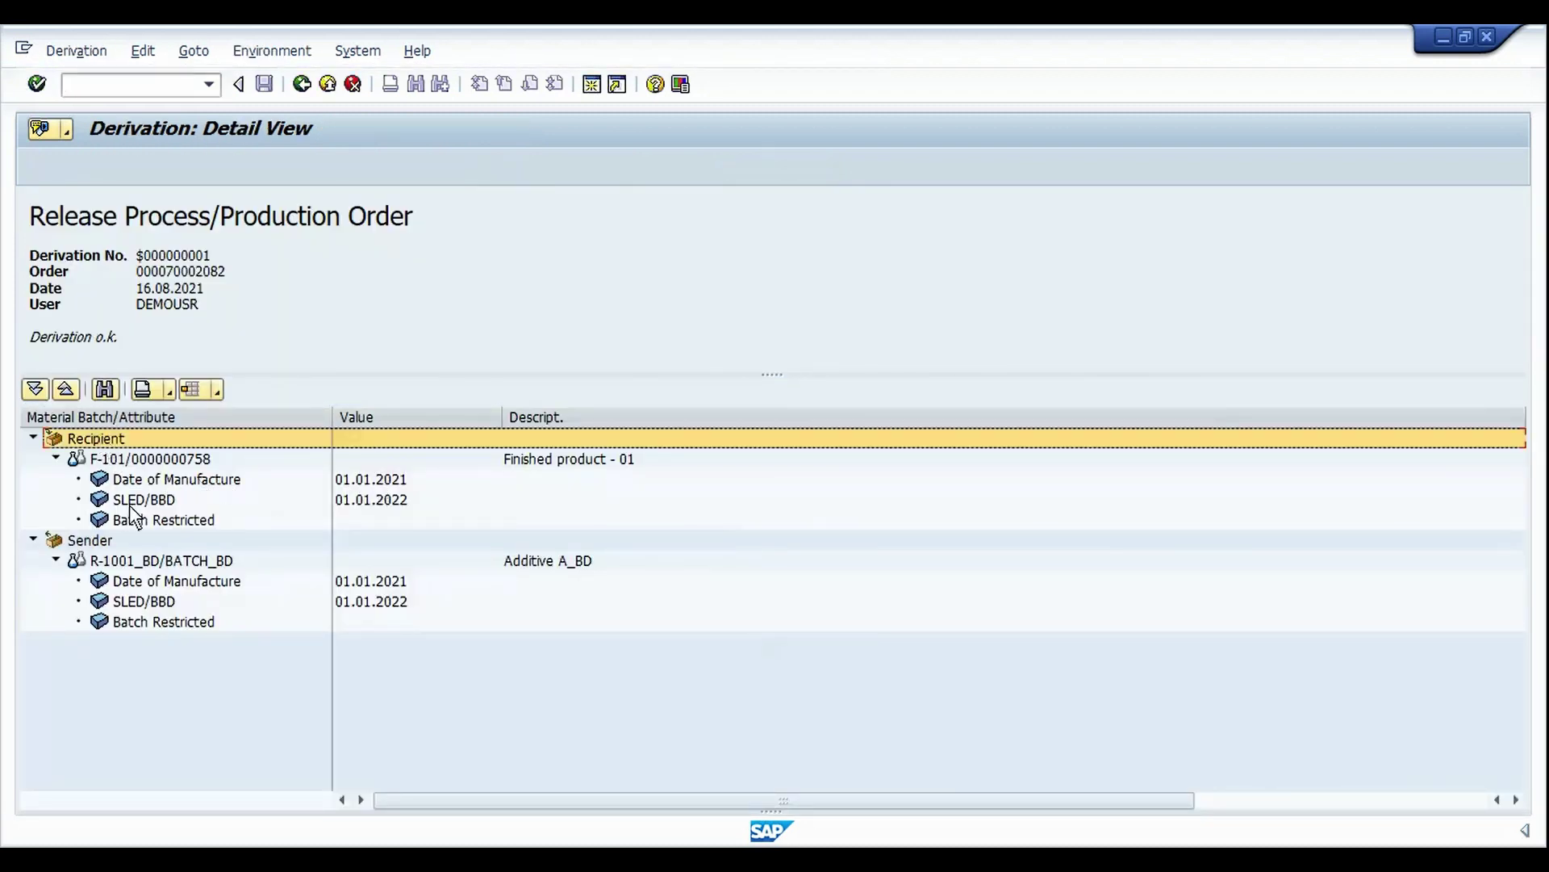
click(95, 542)
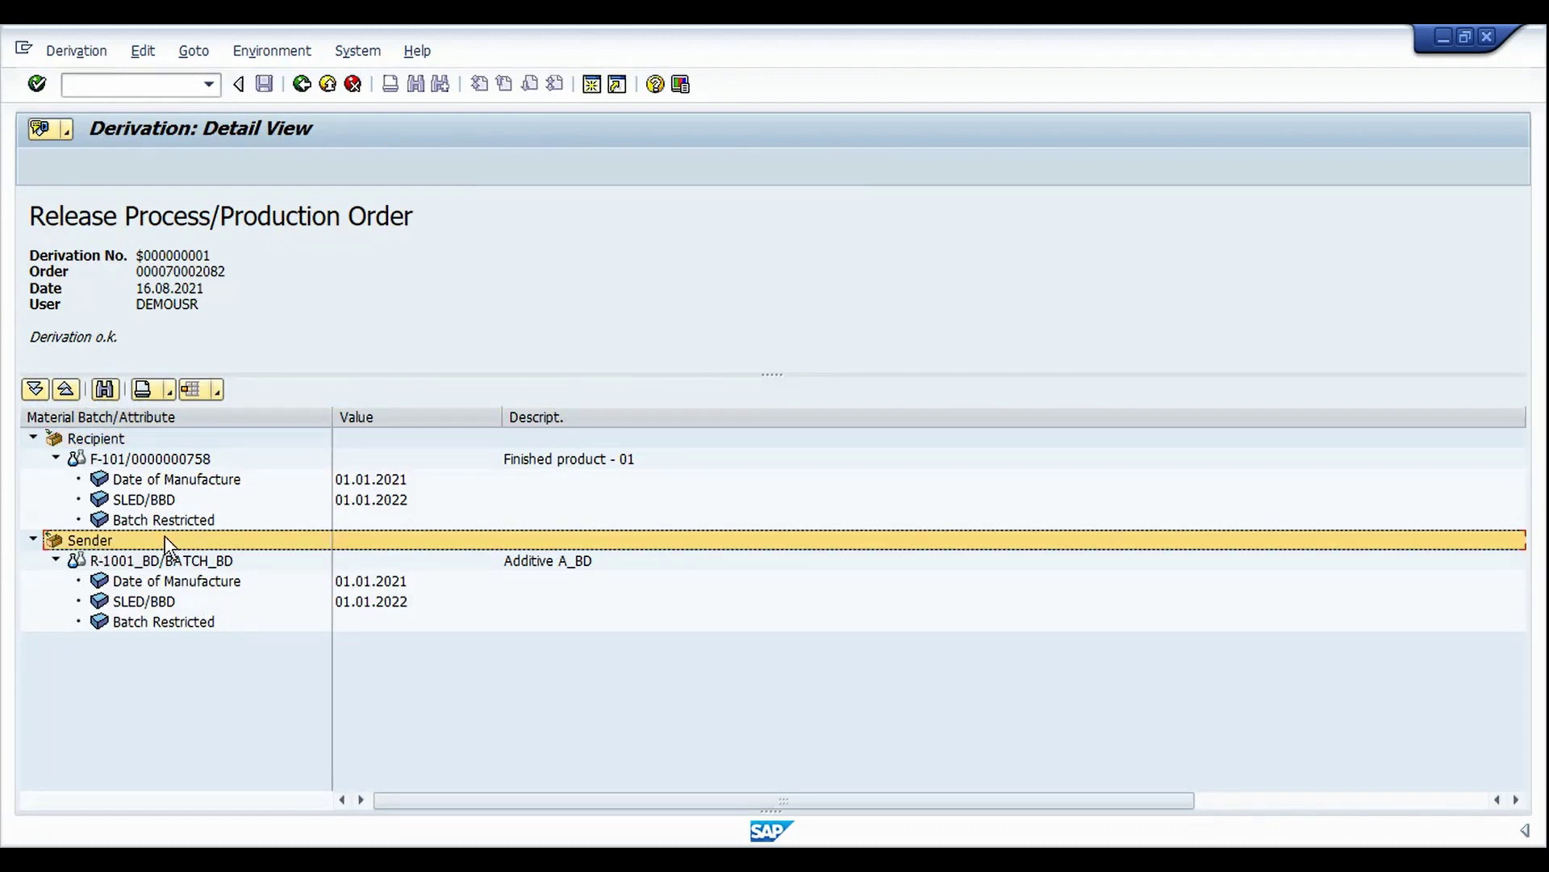
click(194, 460)
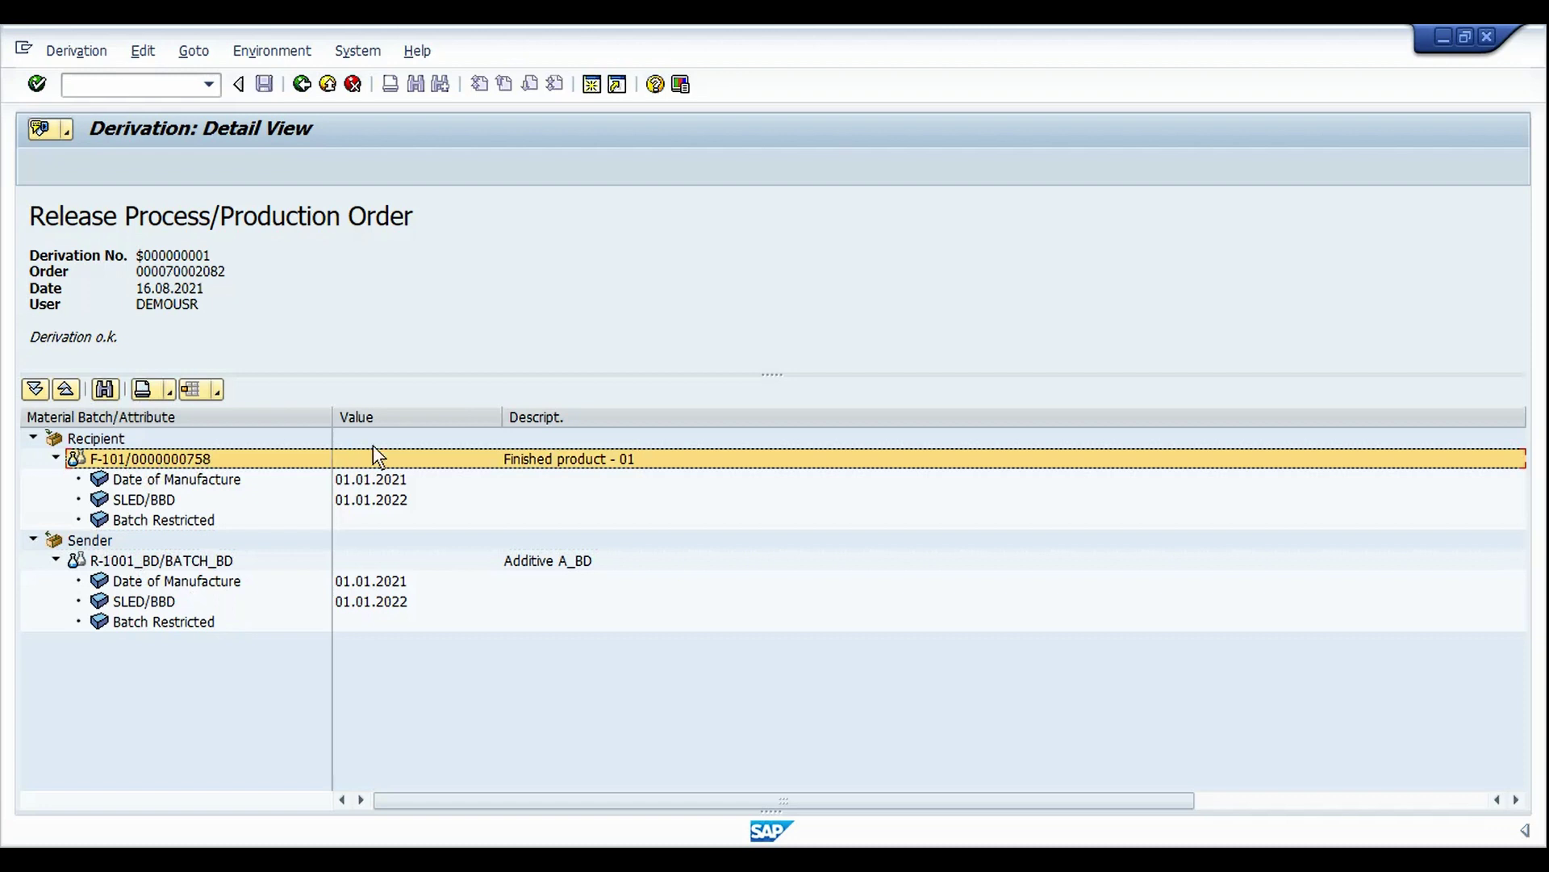
click(380, 482)
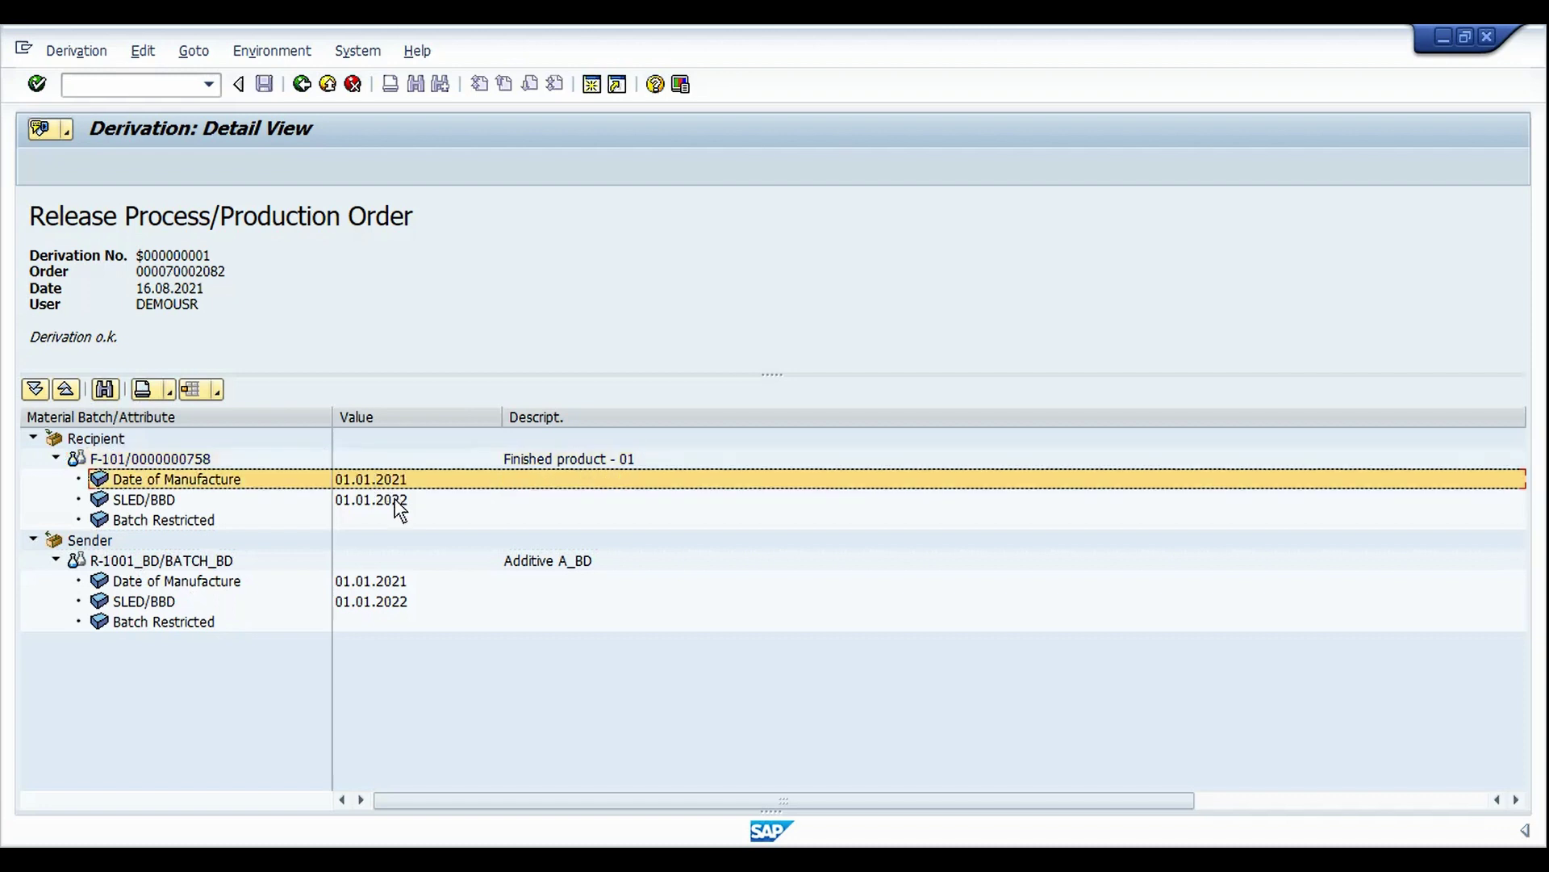
click(399, 503)
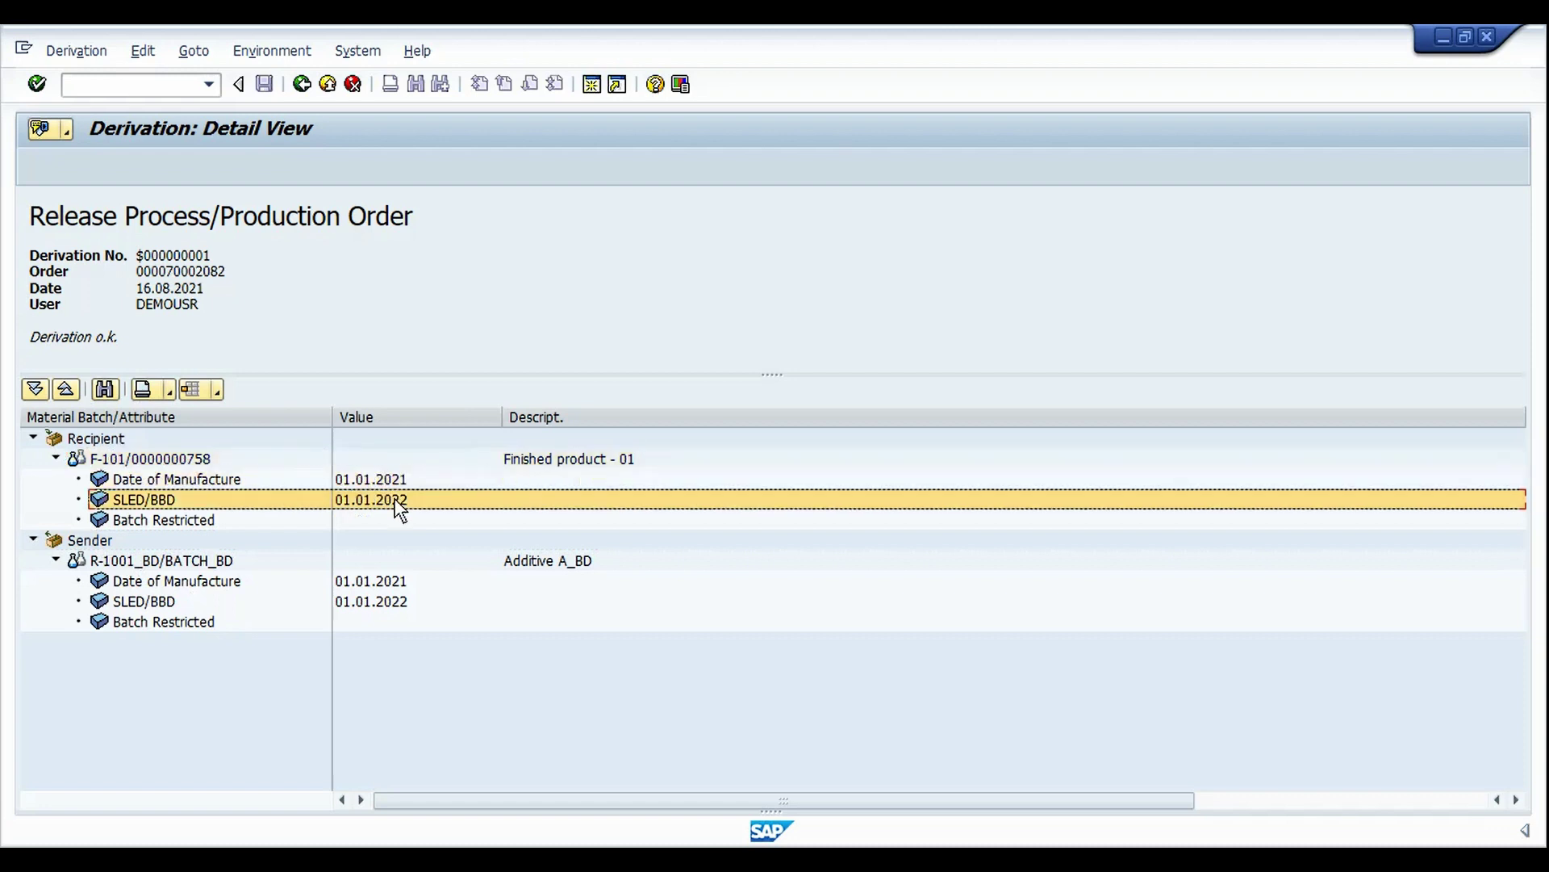
click(368, 583)
click(370, 604)
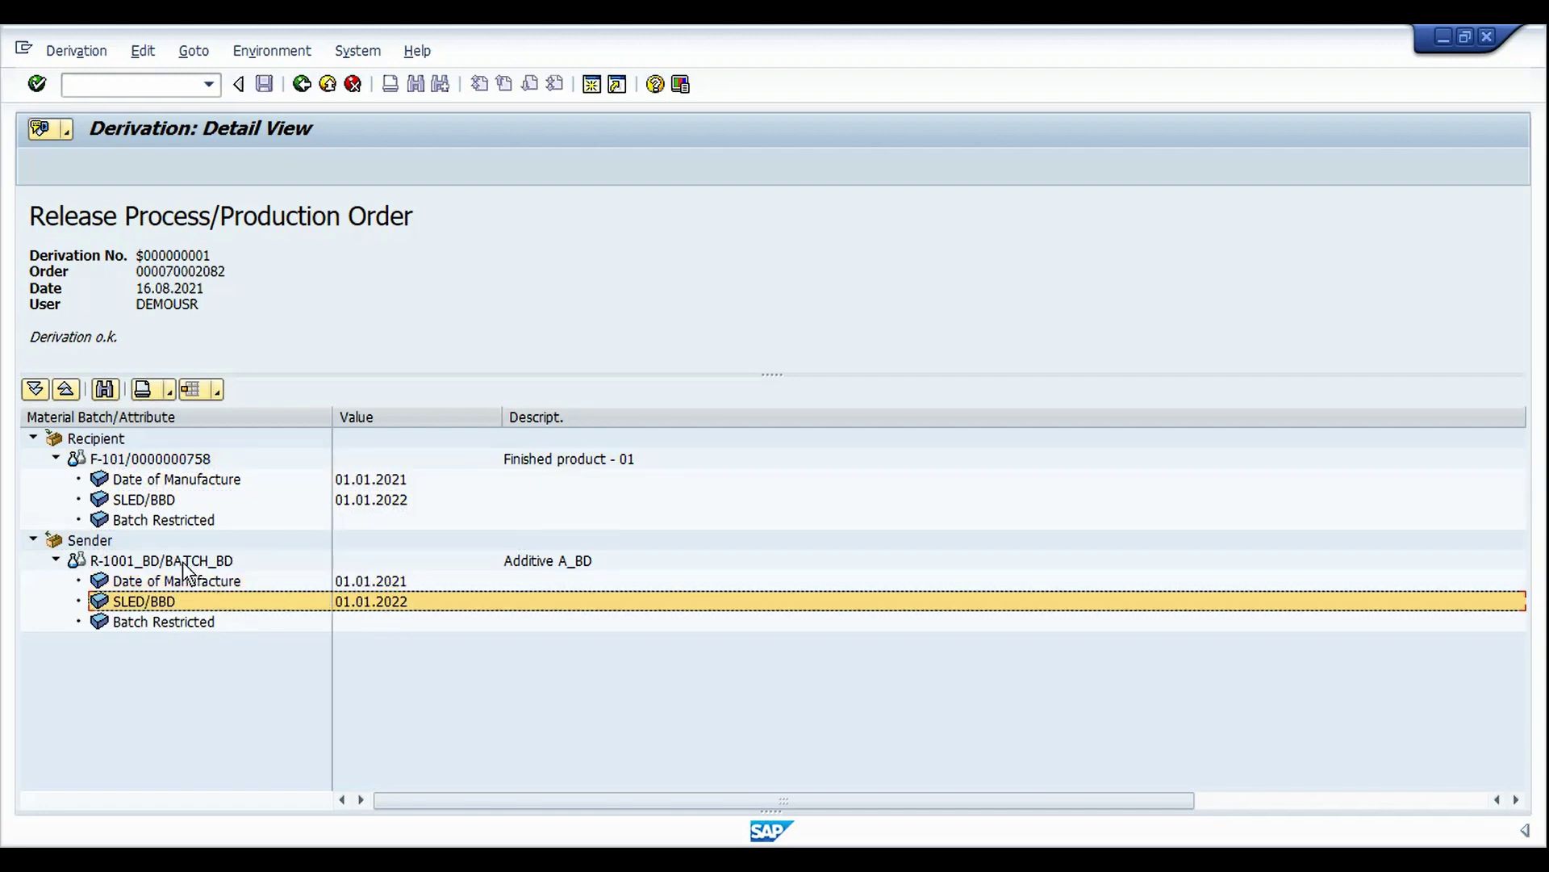
click(218, 563)
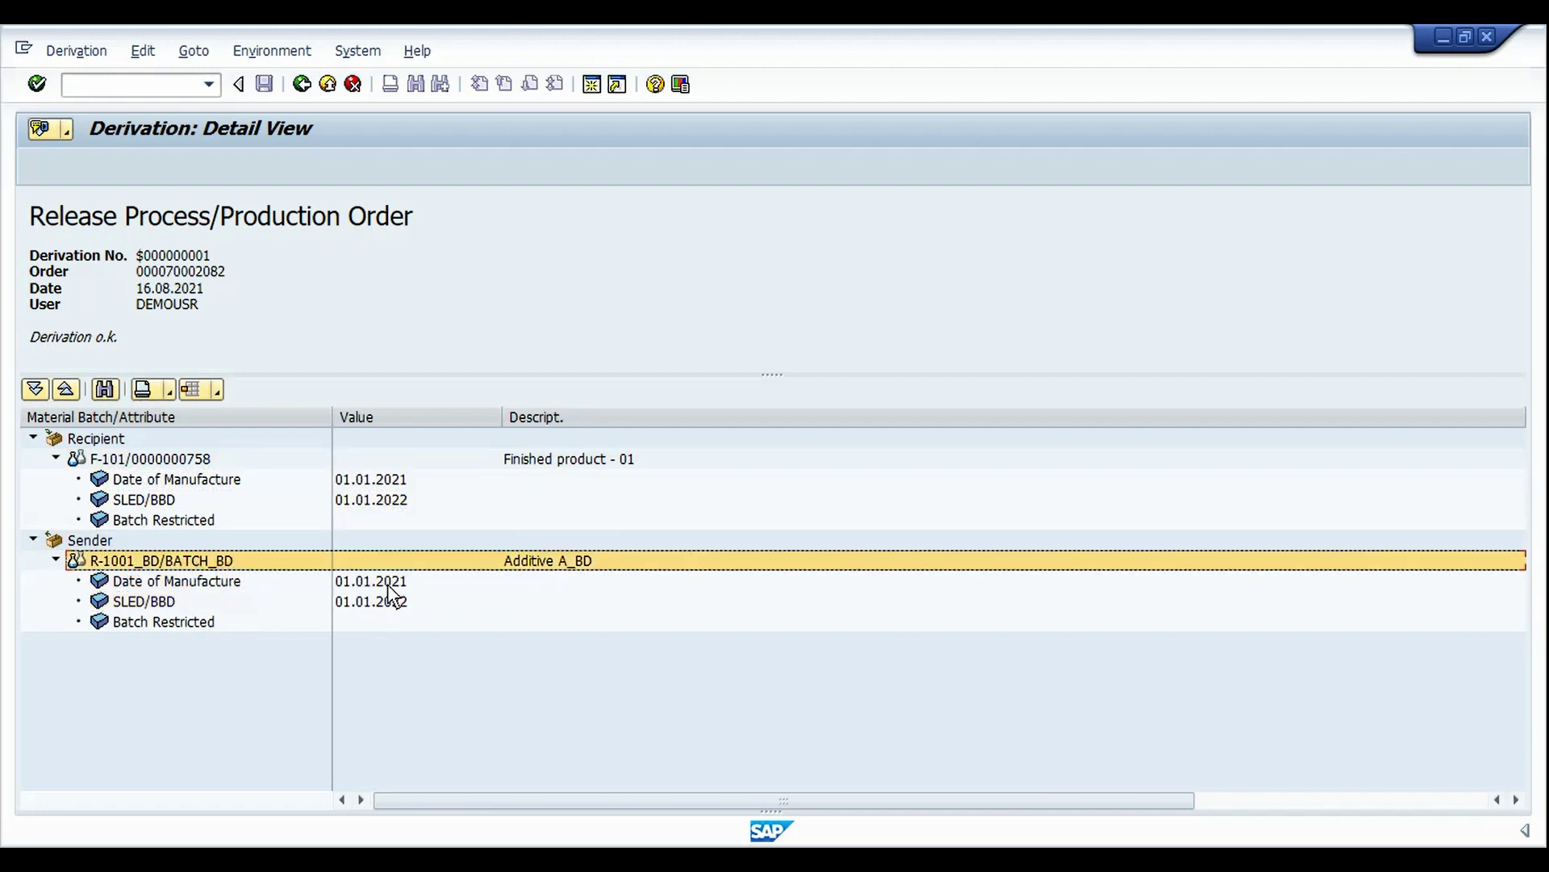
Leave the derivation result, release the process order again accepting the derivation, and save the order despite the cost calculation error.
click(304, 85)
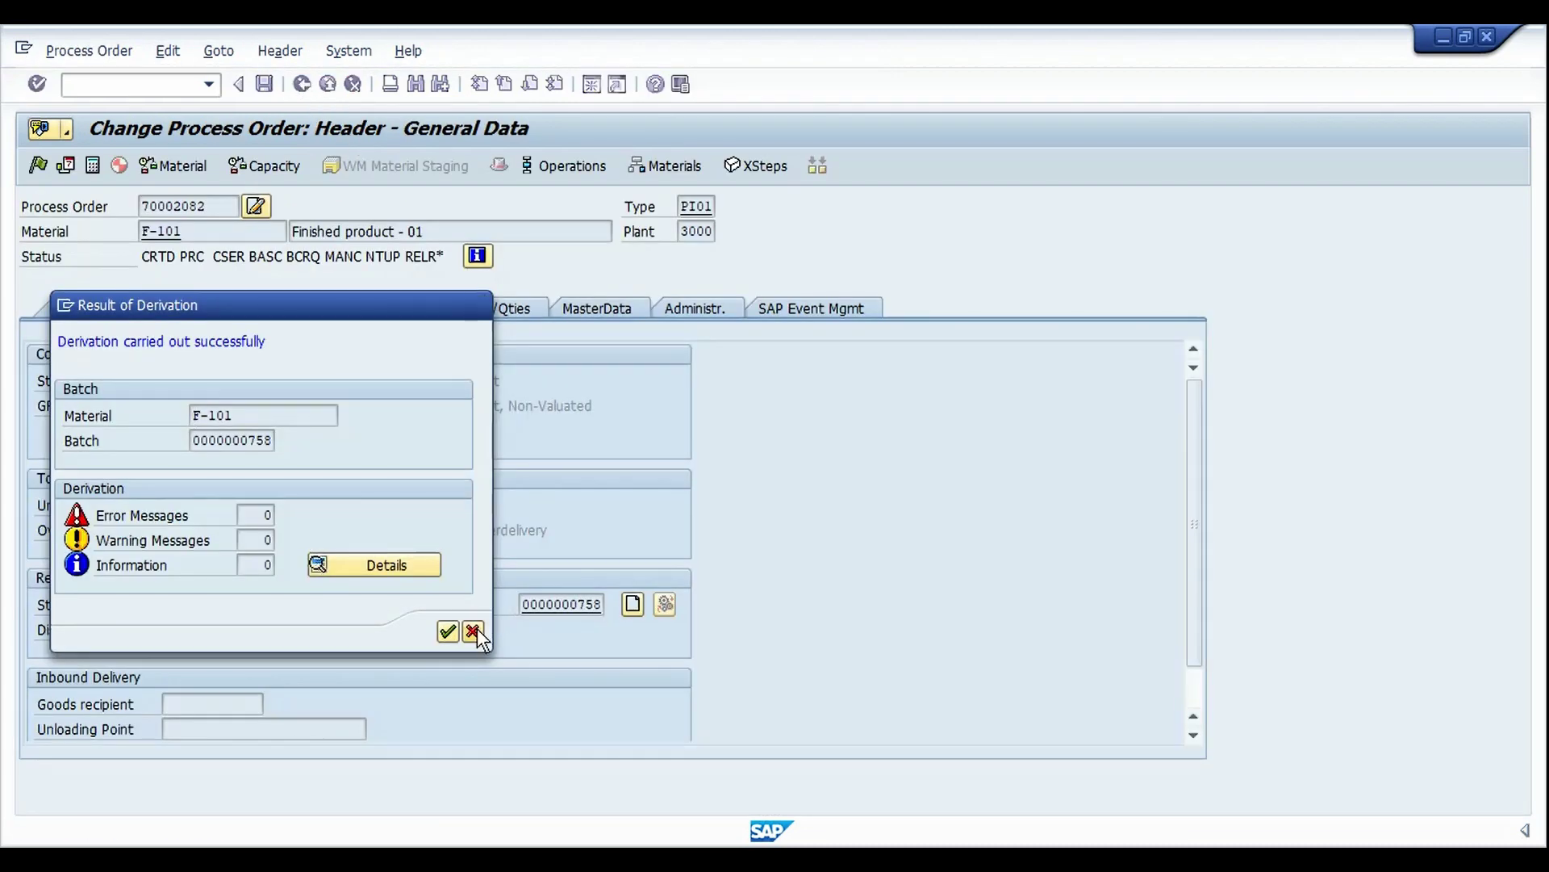
click(448, 631)
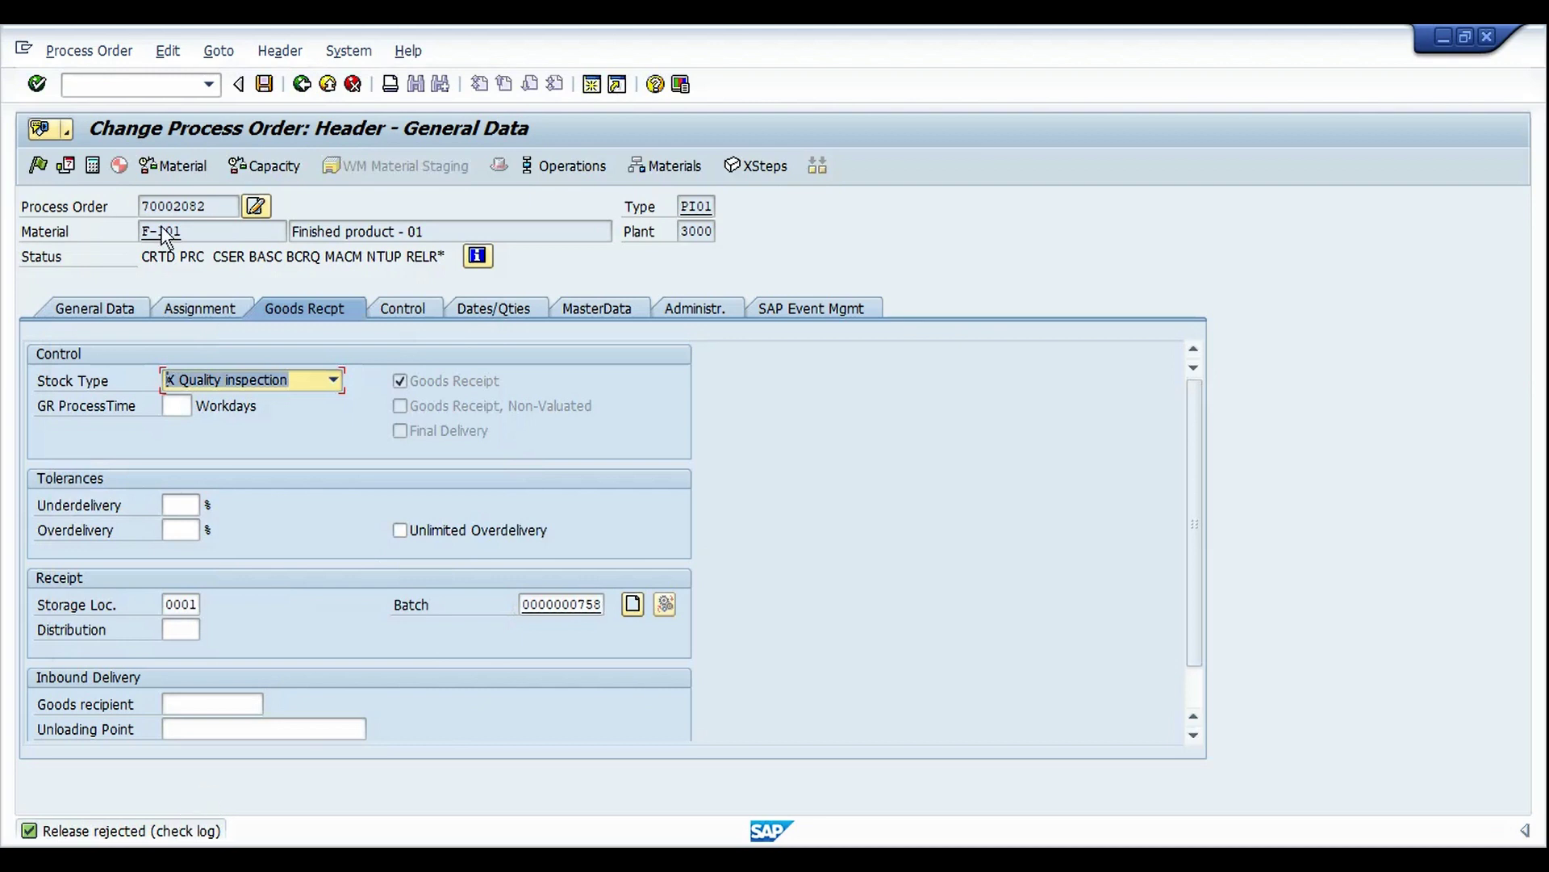
click(38, 167)
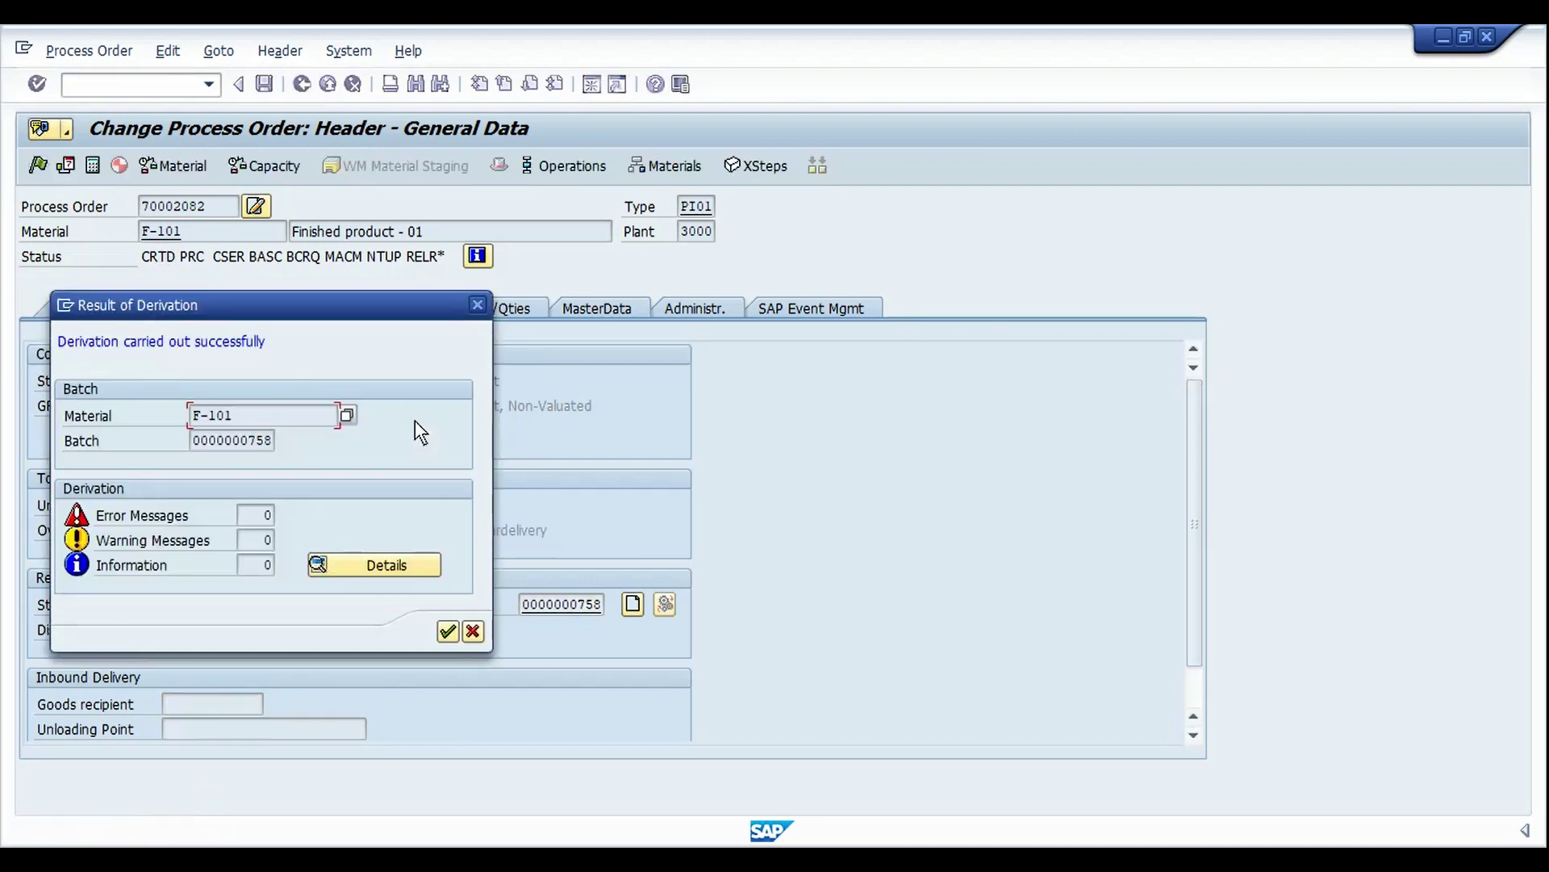
click(448, 631)
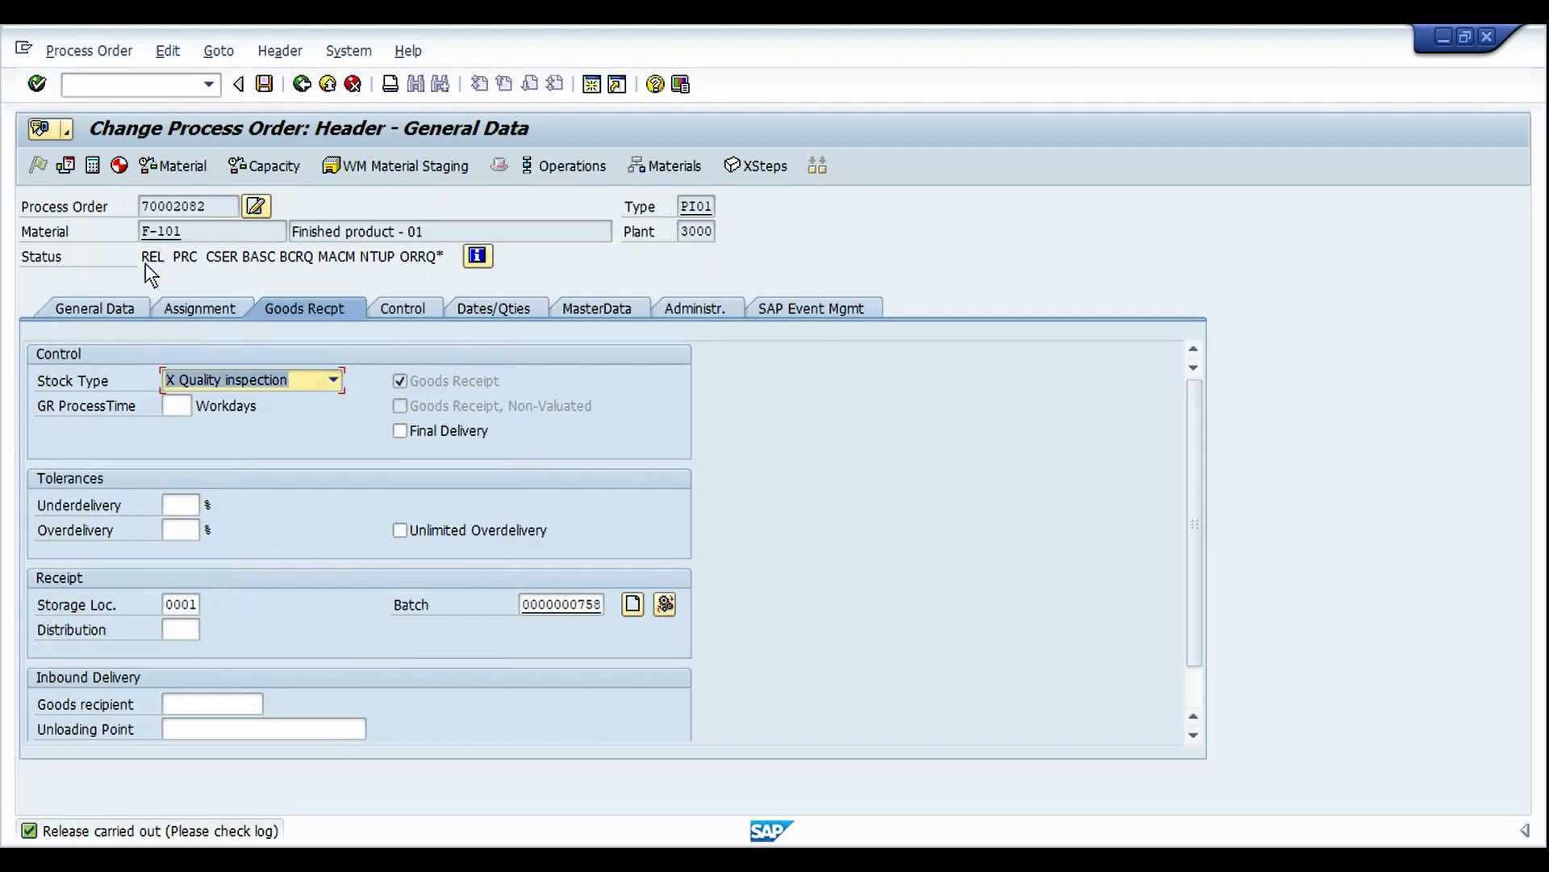
click(270, 88)
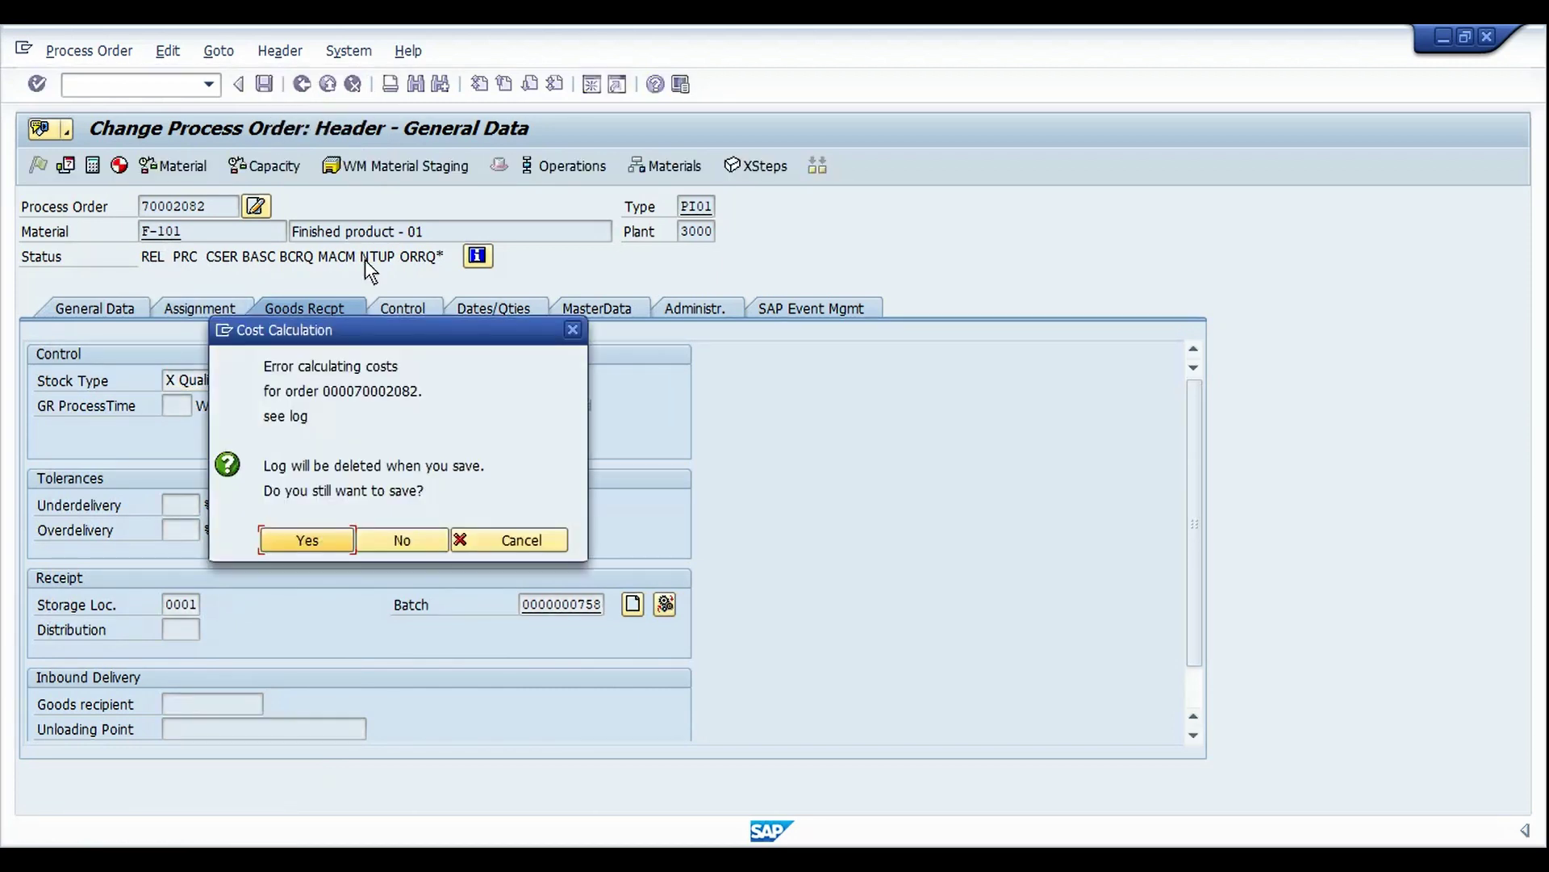
click(306, 540)
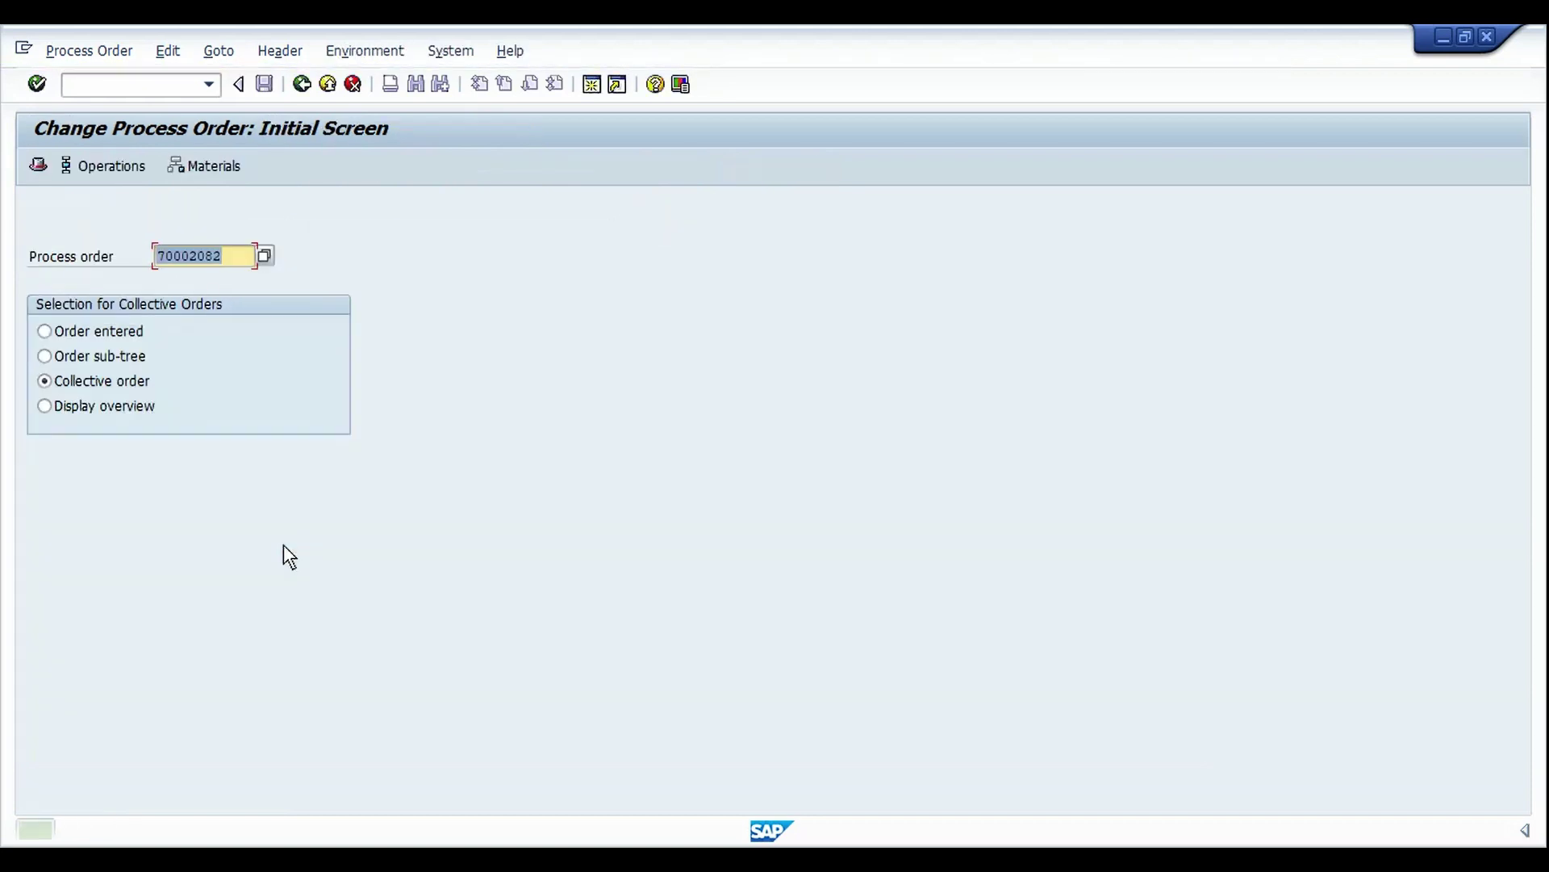
Reopen the saved process order and display its goods receipt batch to check the date of manufacture and SLED/BBD.
key(Return)
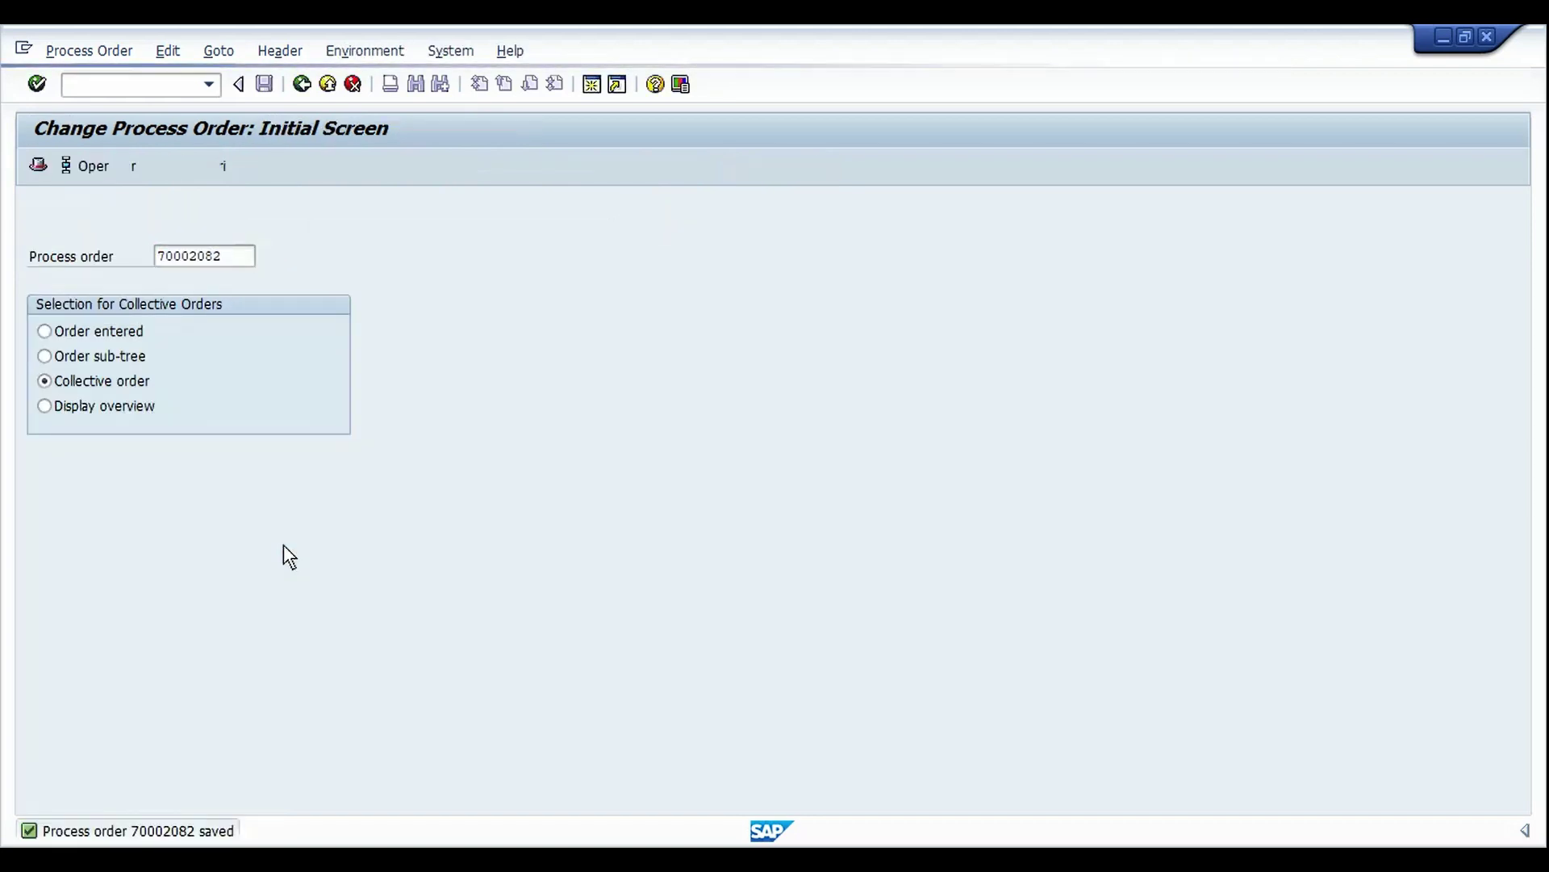
click(303, 310)
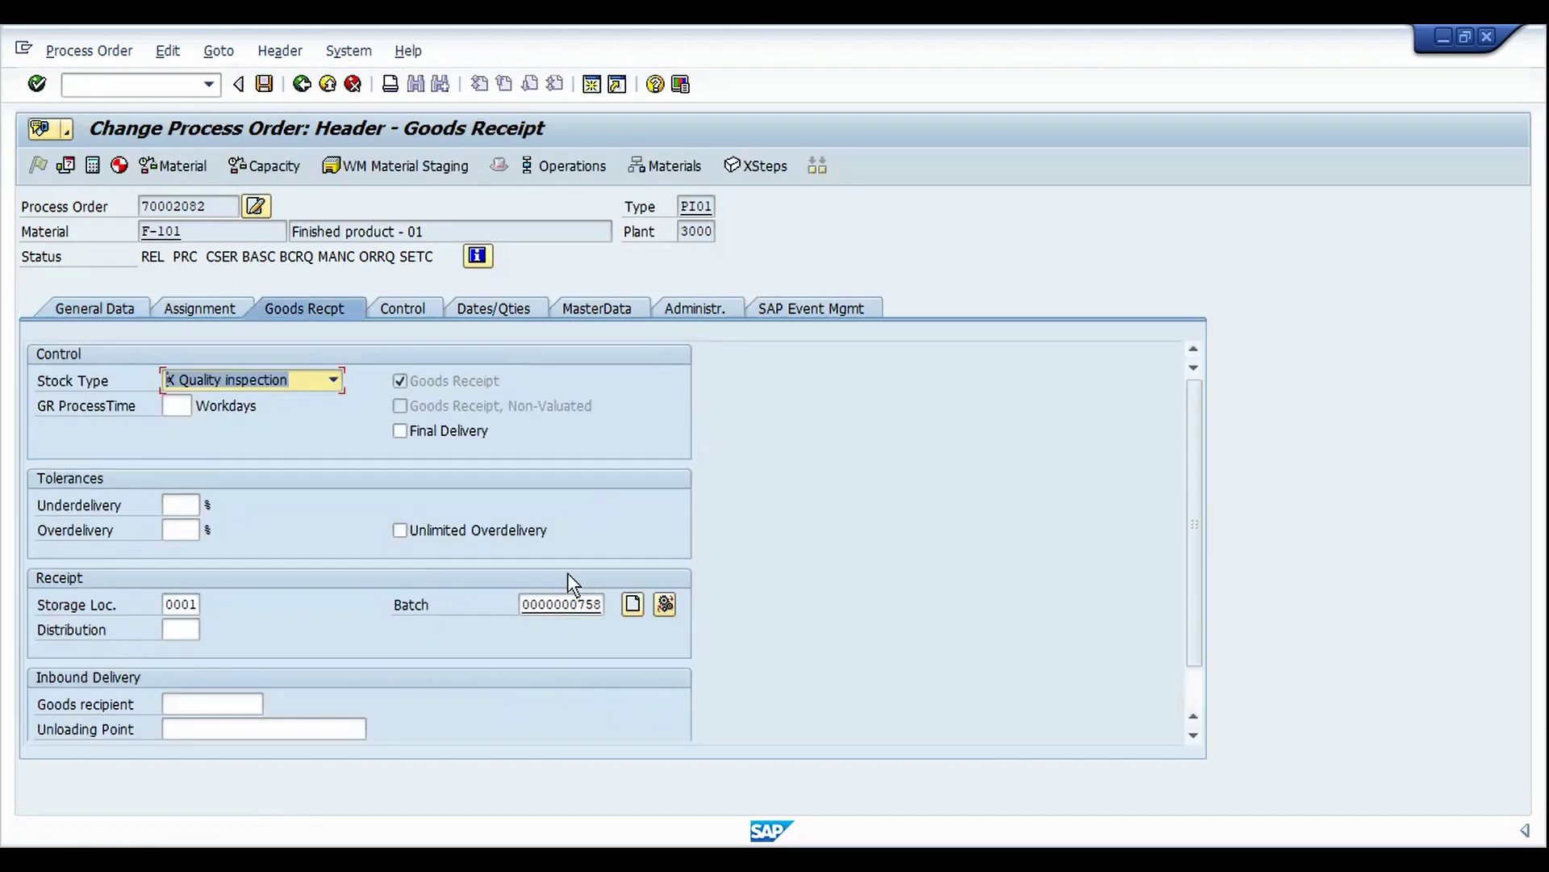
click(560, 608)
double_click(560, 608)
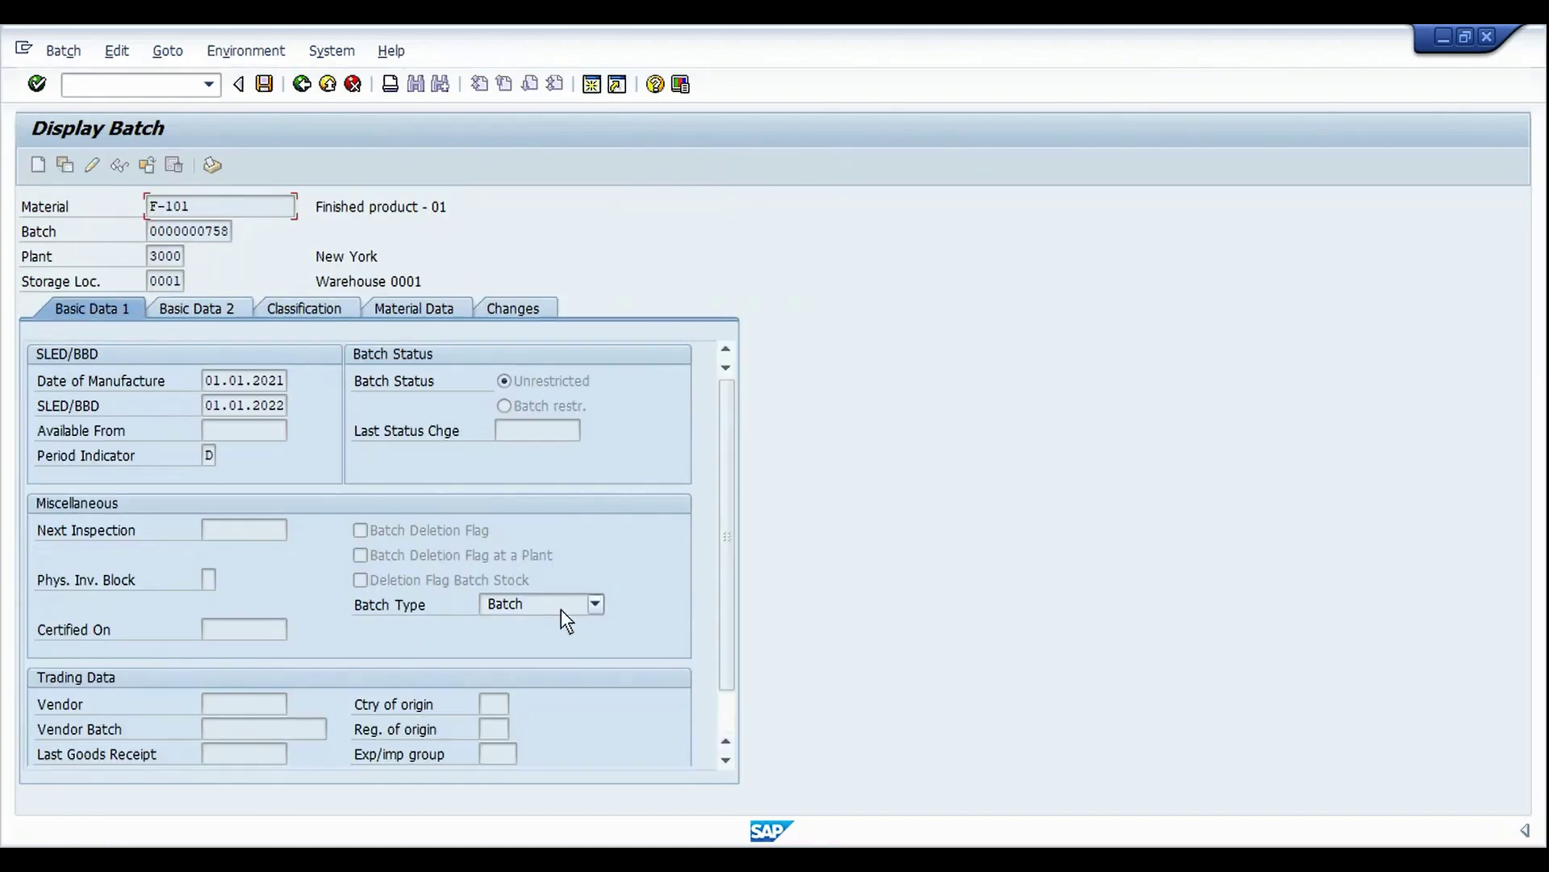
click(211, 378)
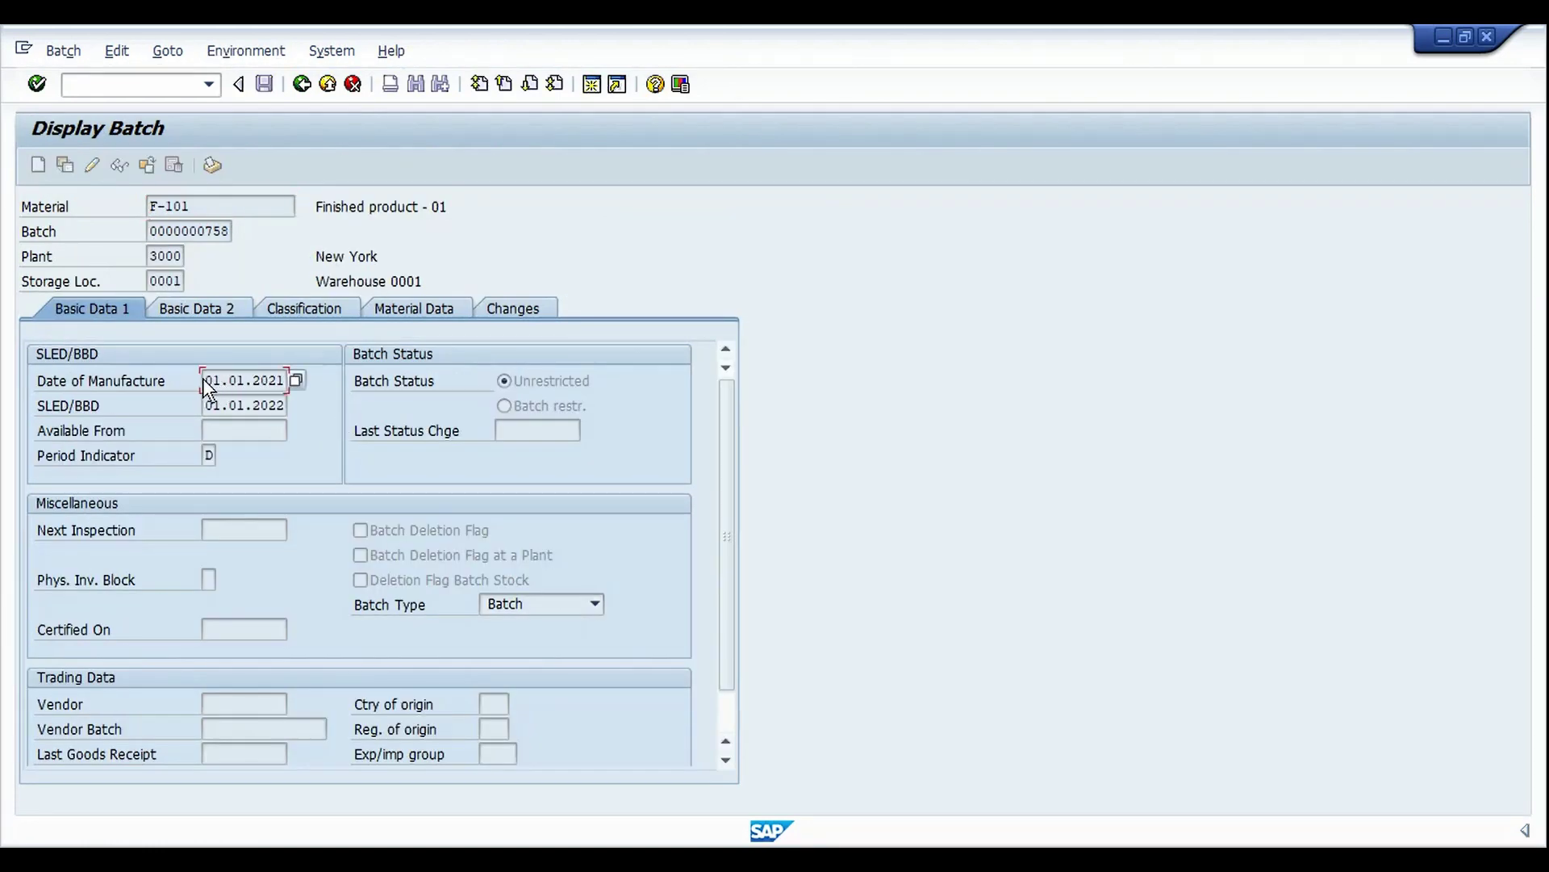
drag(207, 400, 289, 408)
click(288, 409)
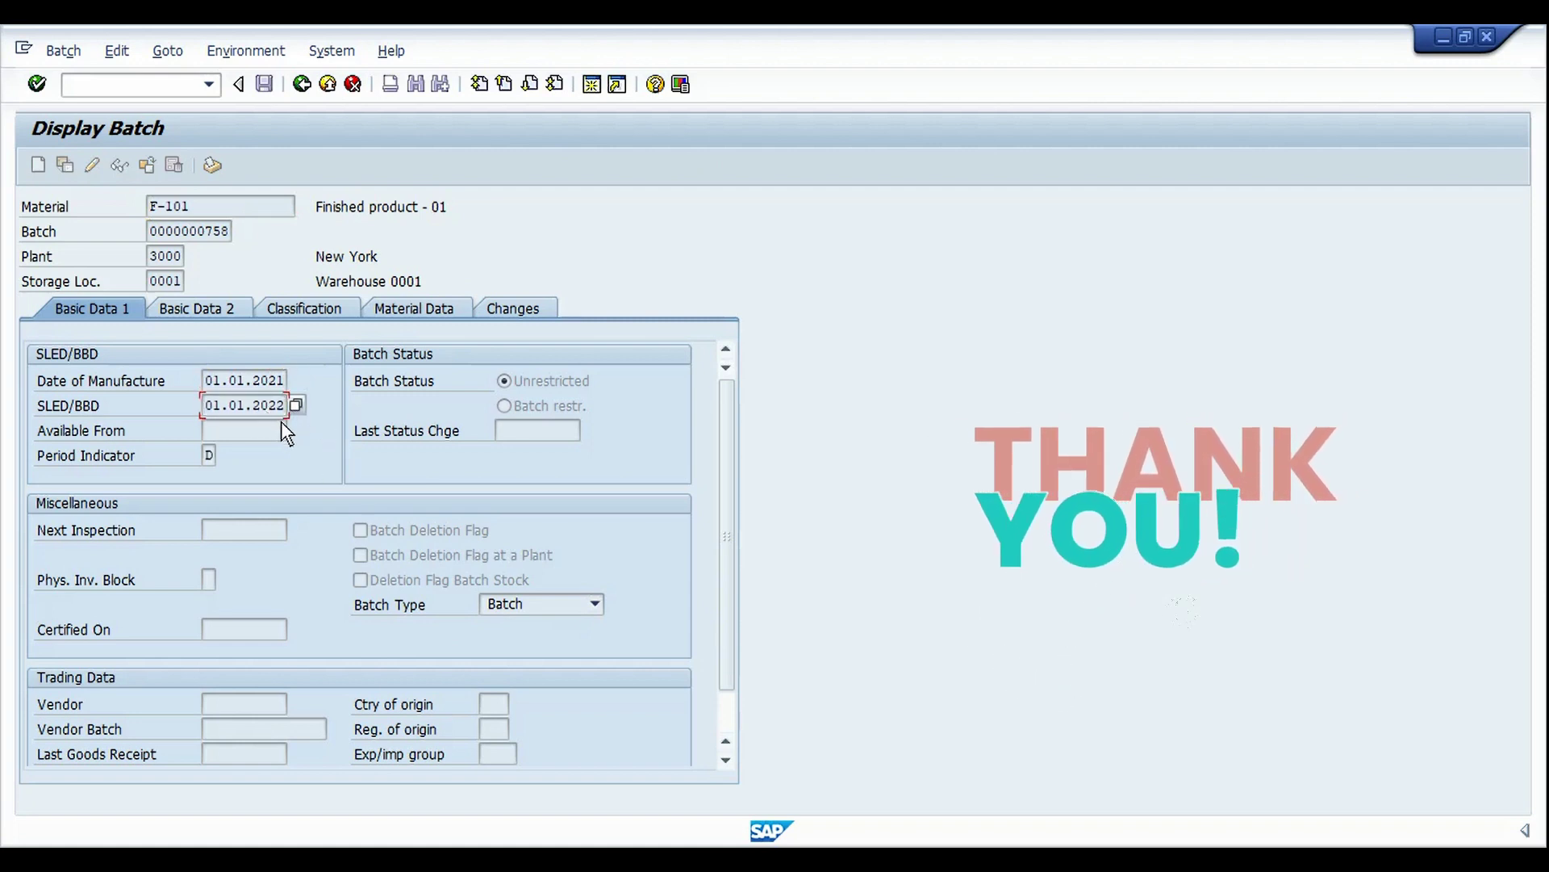